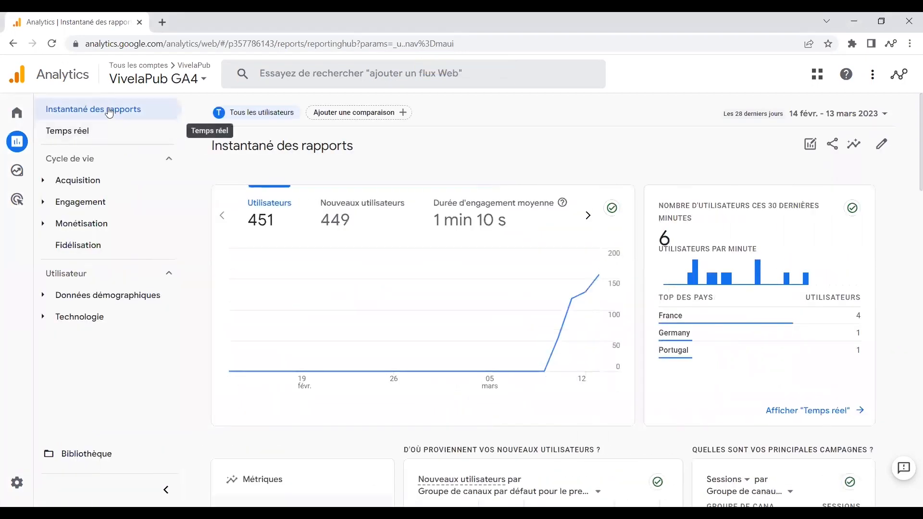
Step: Open the Temps réel report and show the remaining entries of the views by page title and screen name card
left_click(76, 137)
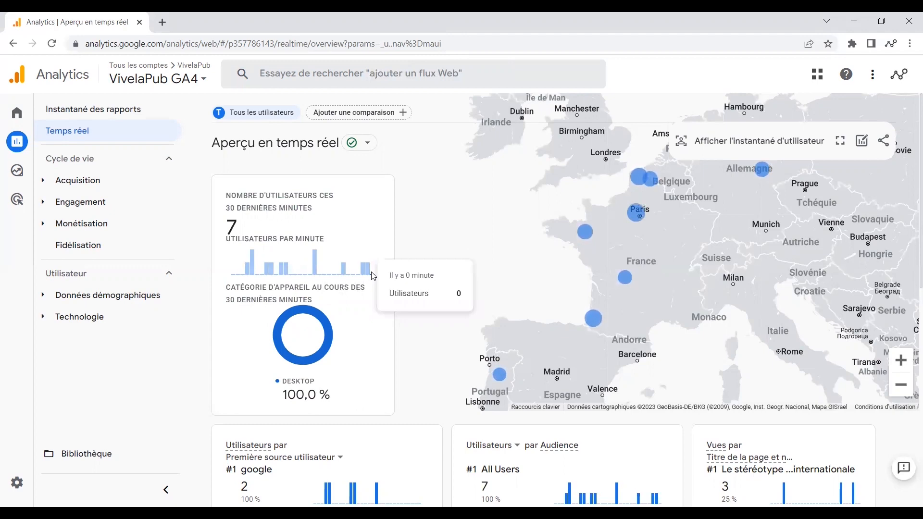
scroll(406, 262, "down", 3)
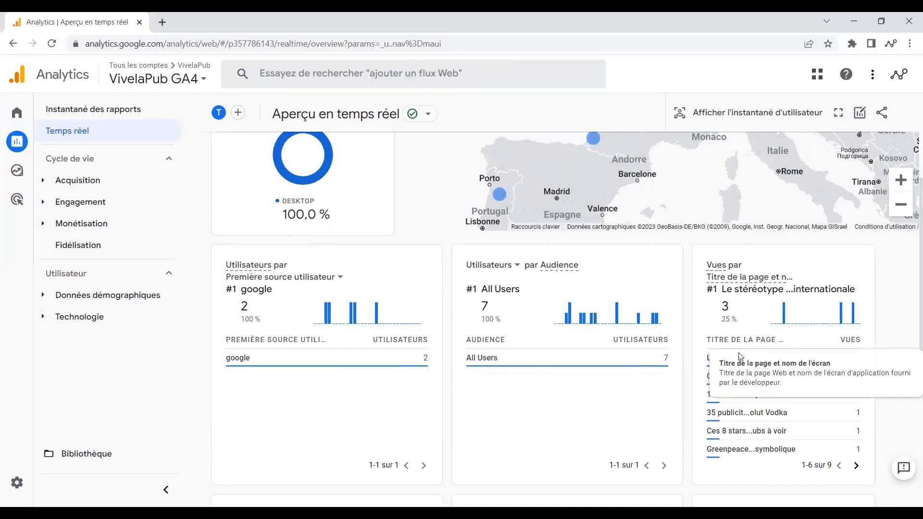
scroll(731, 406, "down", 1)
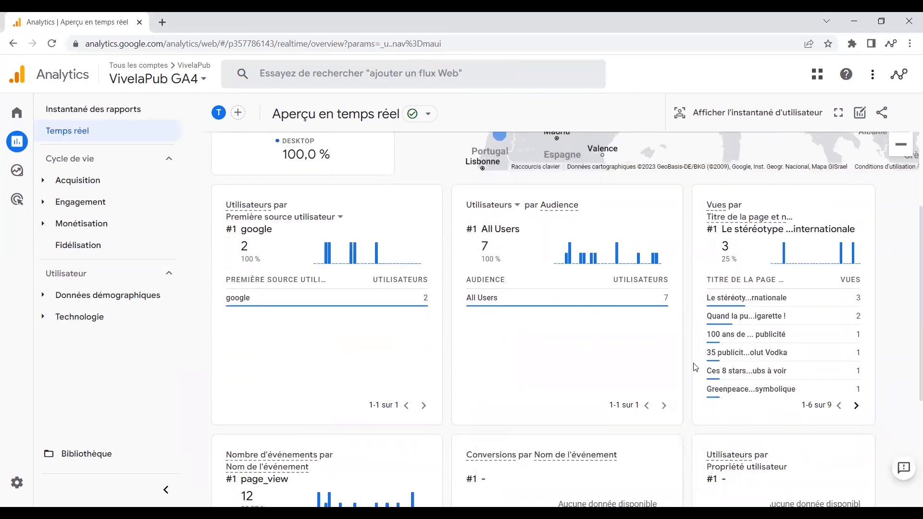
left_click(856, 408)
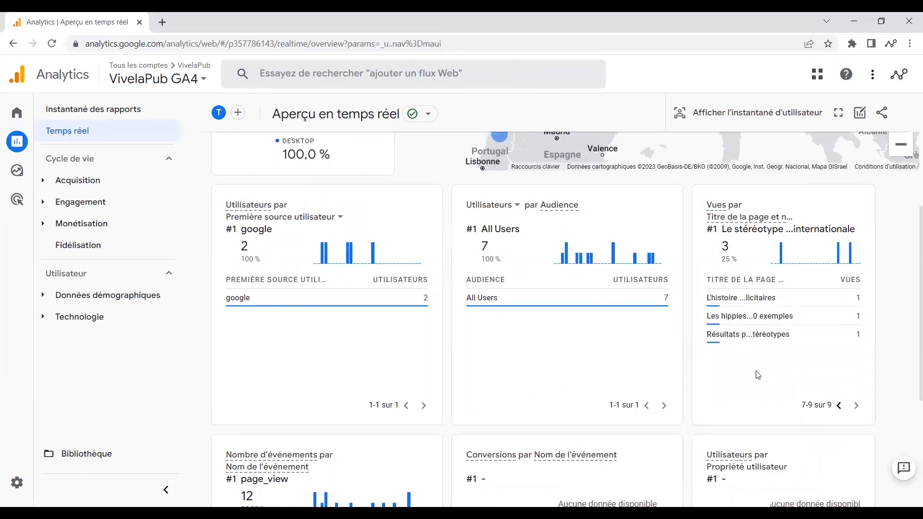
Step: Drill into the page_view event's page_title parameter values and check them against the views by page title card
scroll(438, 346, "down", 3)
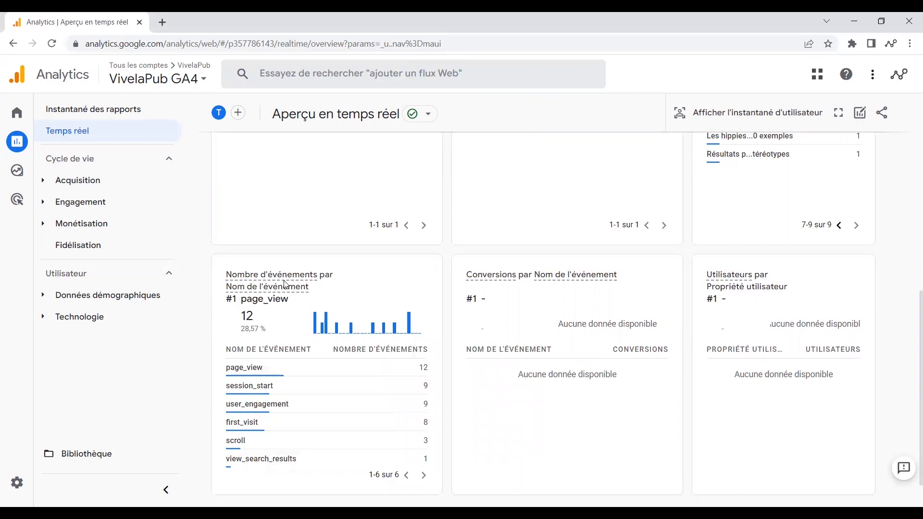
mouse_move(252, 373)
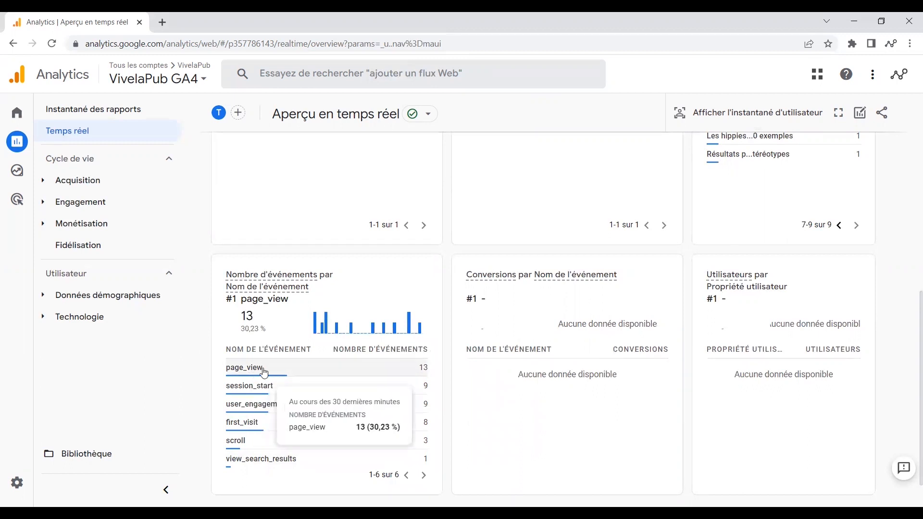
left_click(254, 370)
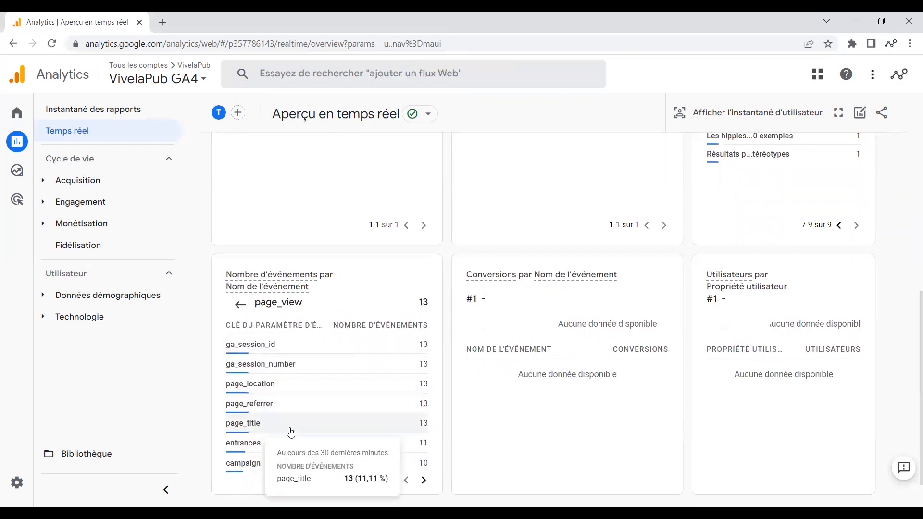
mouse_move(314, 443)
mouse_move(253, 428)
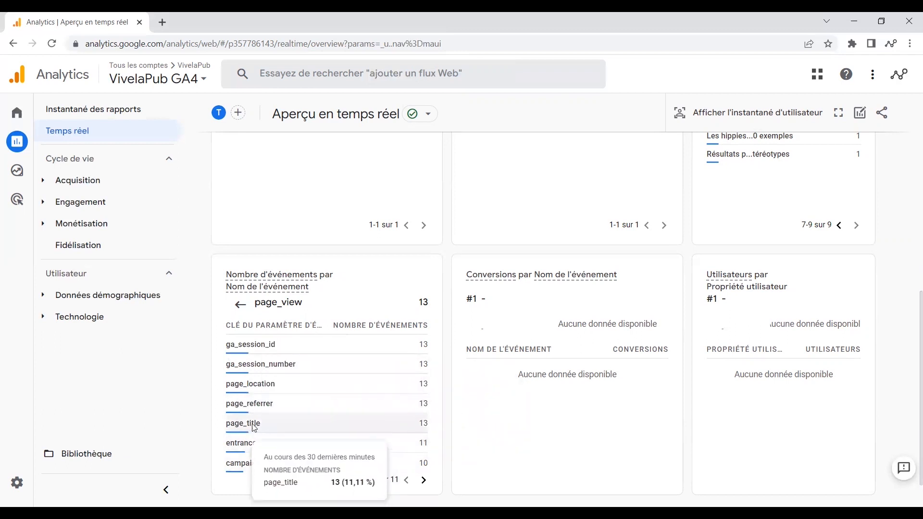
left_click(255, 428)
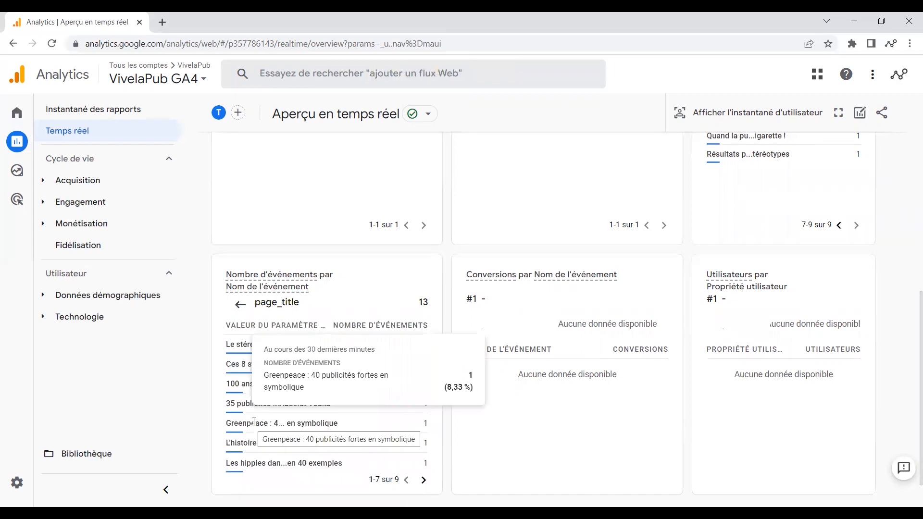
mouse_move(307, 341)
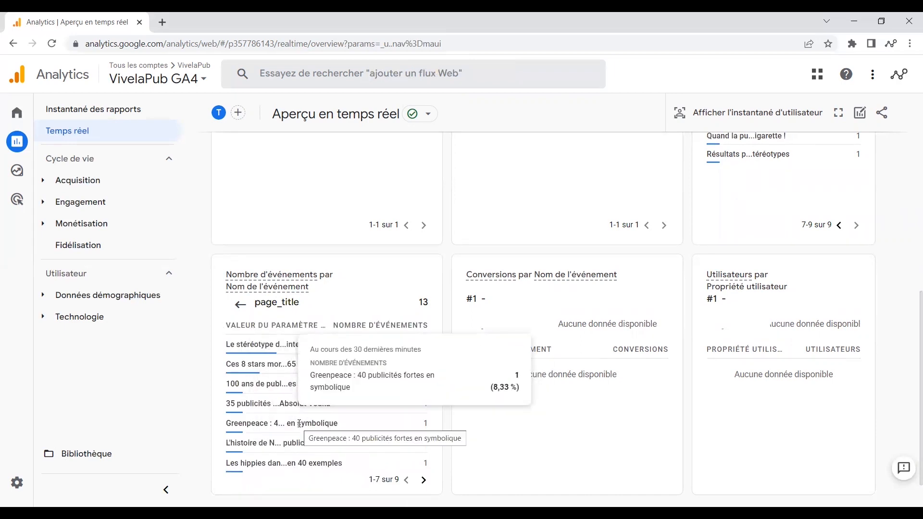
scroll(289, 341, "up", 4)
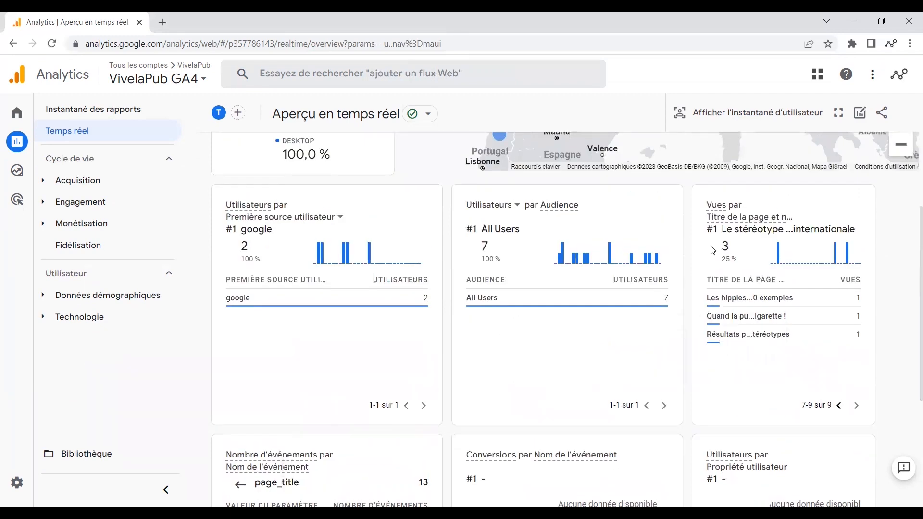
mouse_move(793, 293)
scroll(342, 312, "down", 4)
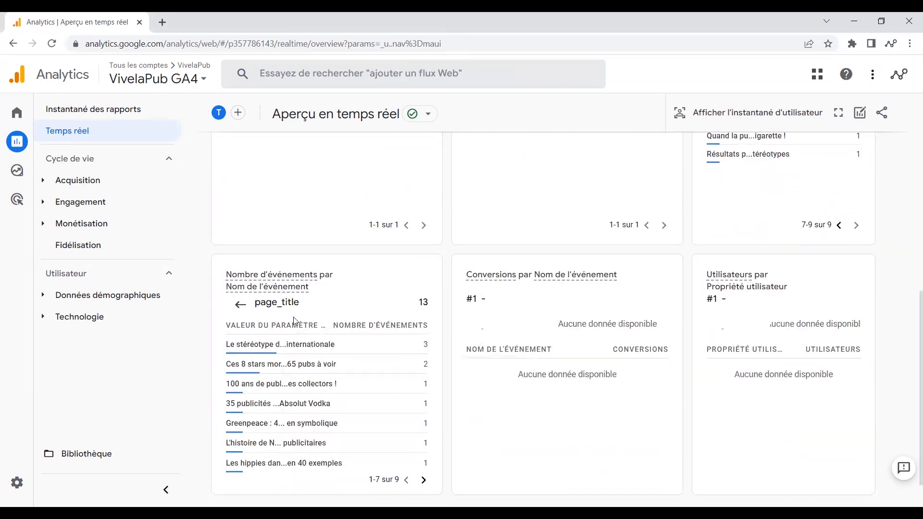
Step: Return to the event list and drill into the scroll event's percent_scrolled parameter
left_click(240, 306)
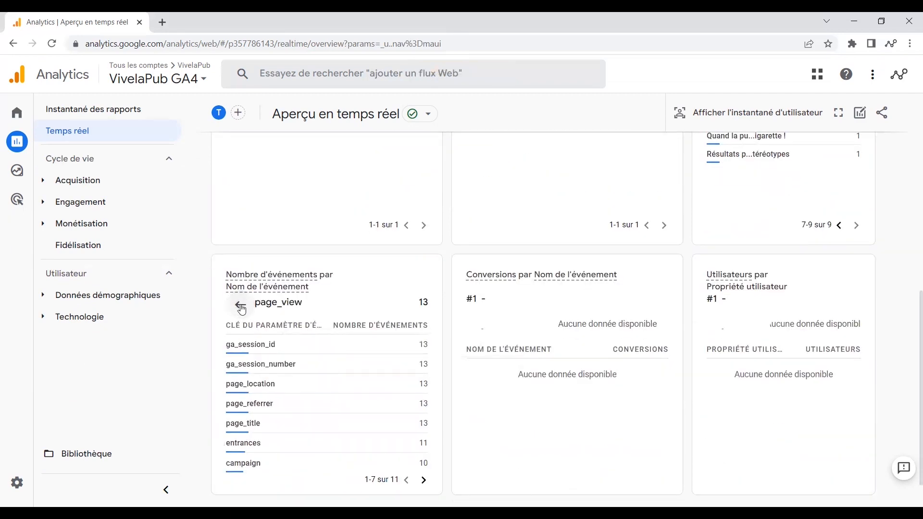
left_click(240, 306)
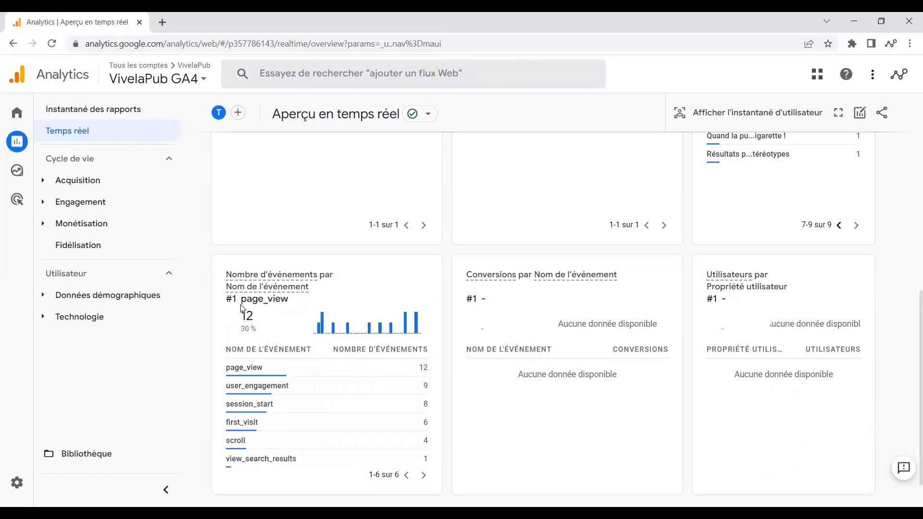
left_click(240, 443)
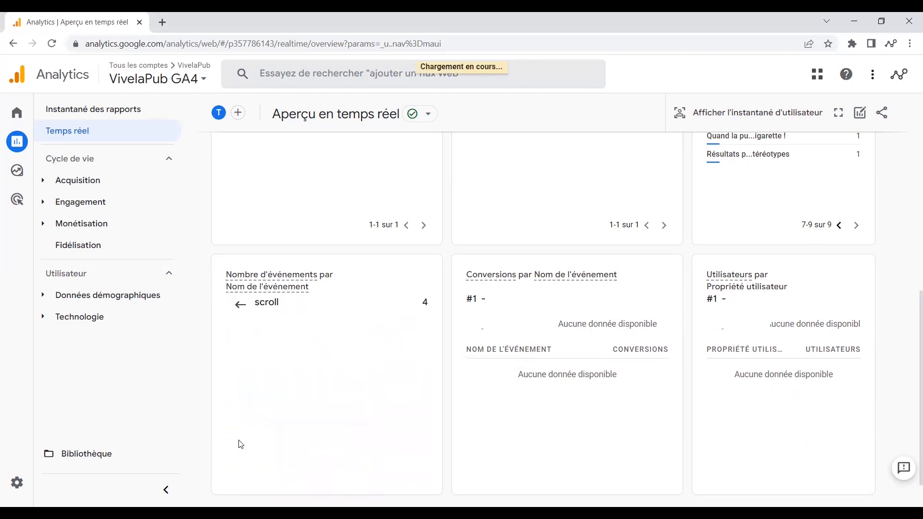
scroll(243, 434, "down", 1)
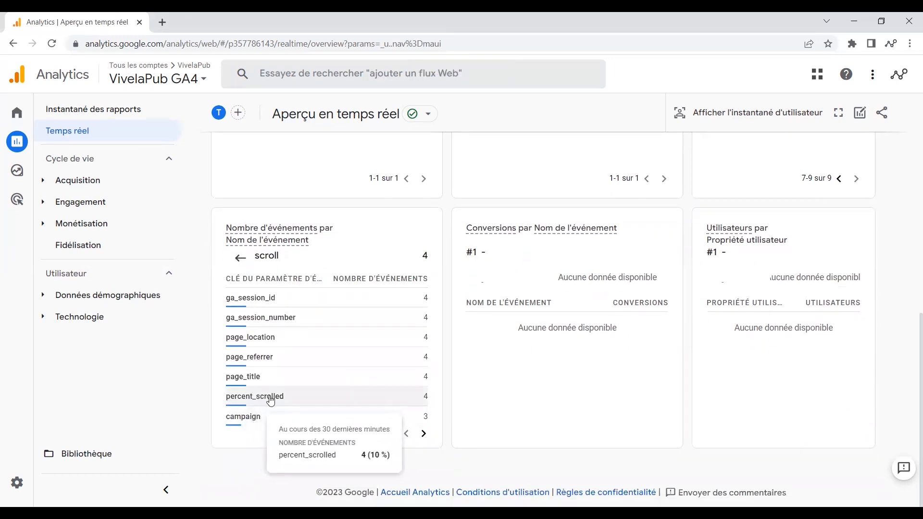
left_click(262, 397)
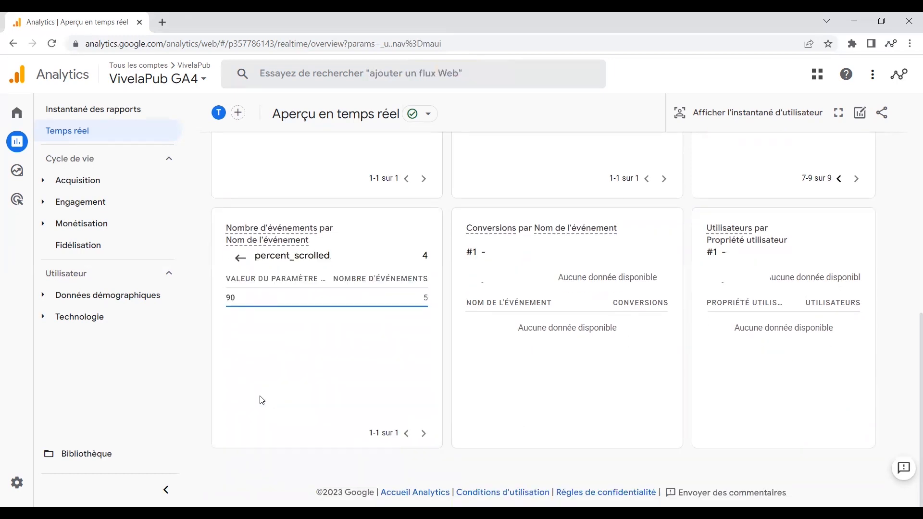
mouse_move(238, 304)
Step: Add a comparison for the city of Limoges from its marker on the real-time map
scroll(610, 281, "up", 8)
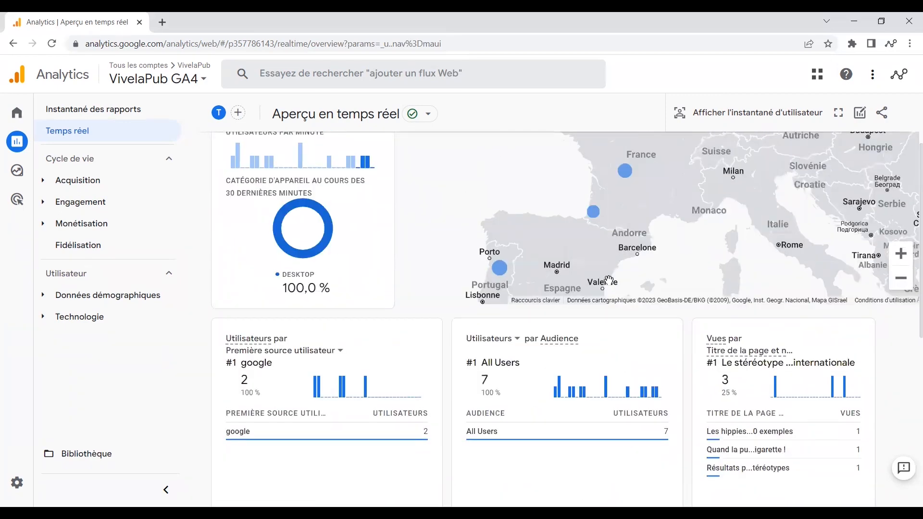
scroll(609, 281, "up", 2)
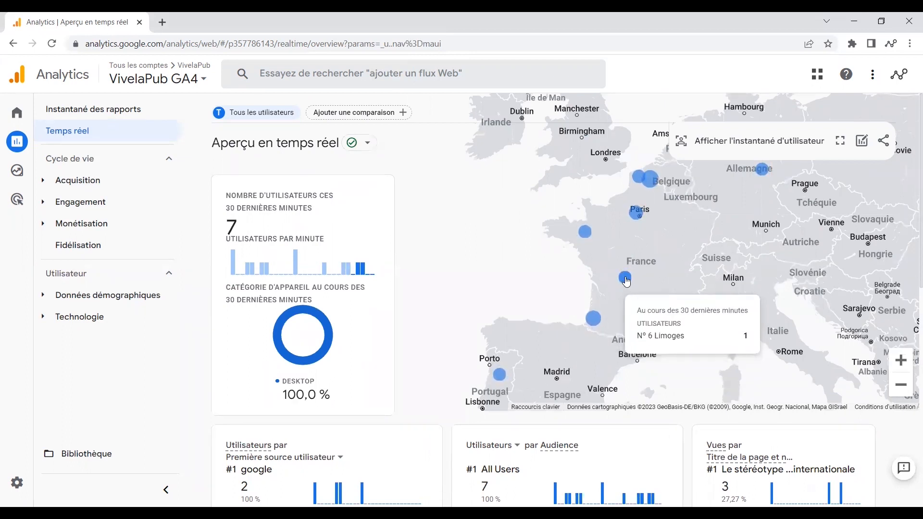
mouse_move(626, 284)
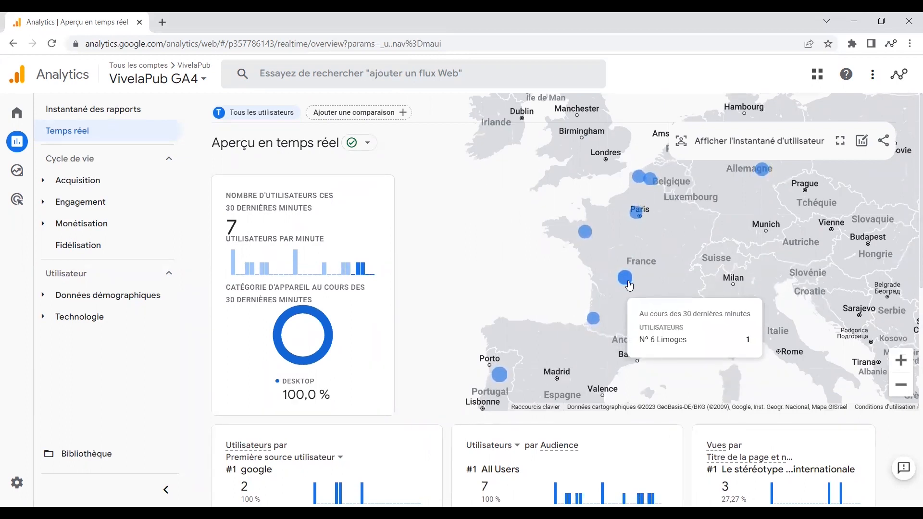
left_click(626, 283)
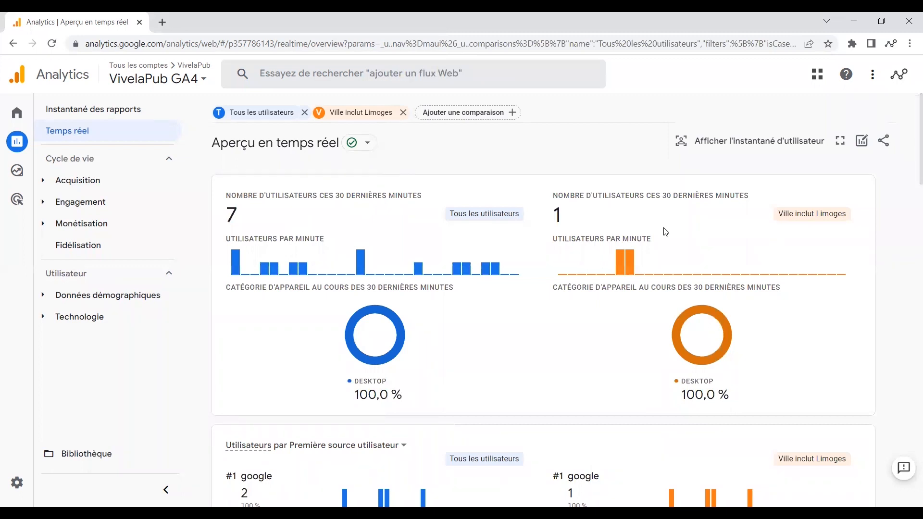
Step: Compare all users with Limoges users across the device, first user source, audience, page title and event cards
mouse_move(374, 255)
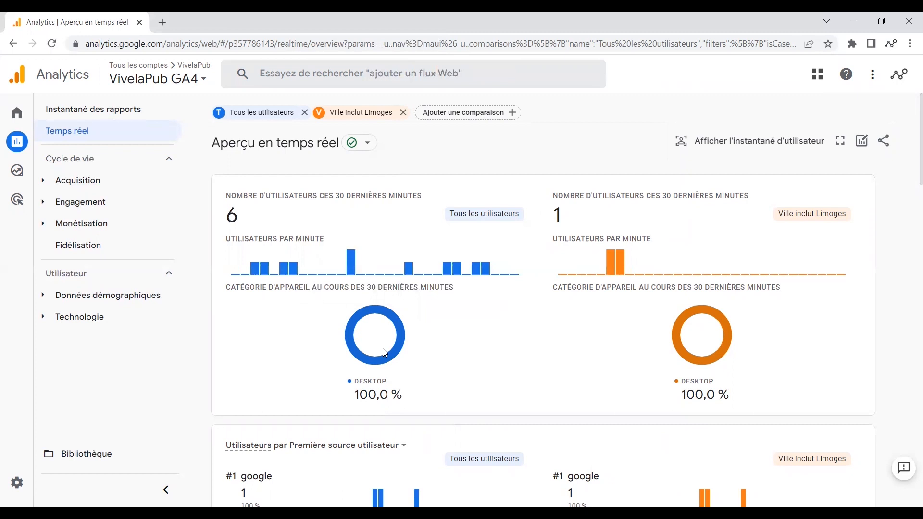
mouse_move(675, 341)
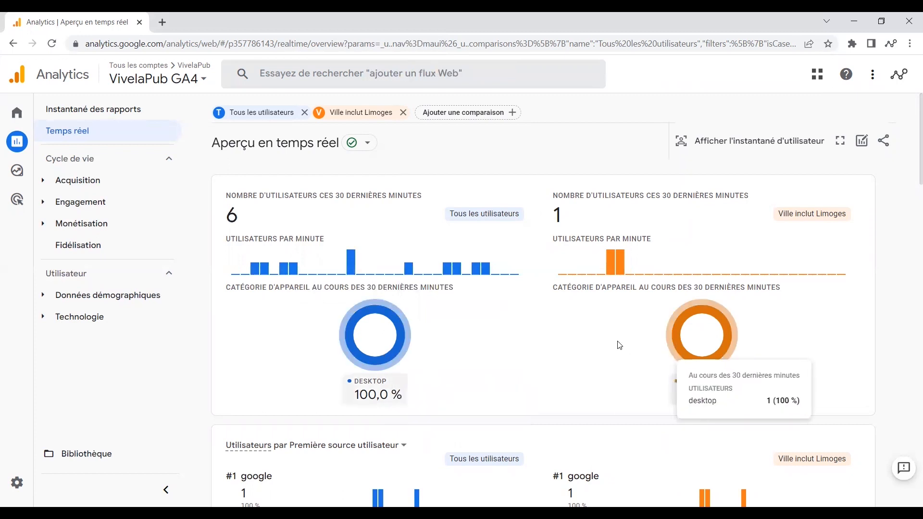
scroll(565, 337, "down", 4)
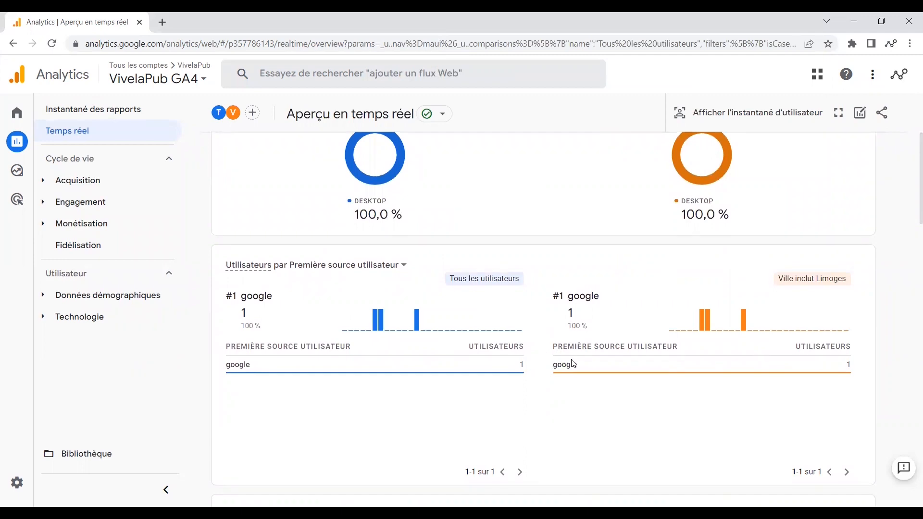
scroll(404, 350, "down", 5)
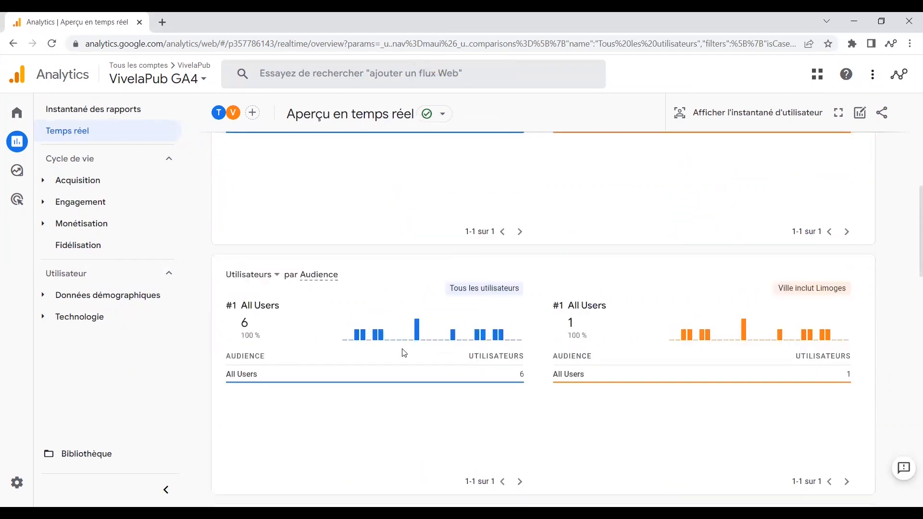
scroll(340, 289, "down", 4)
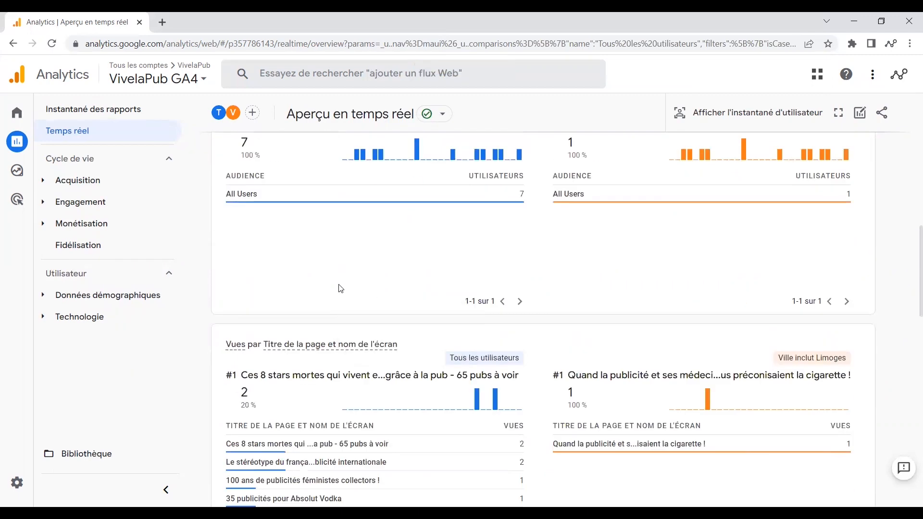
scroll(340, 288, "down", 4)
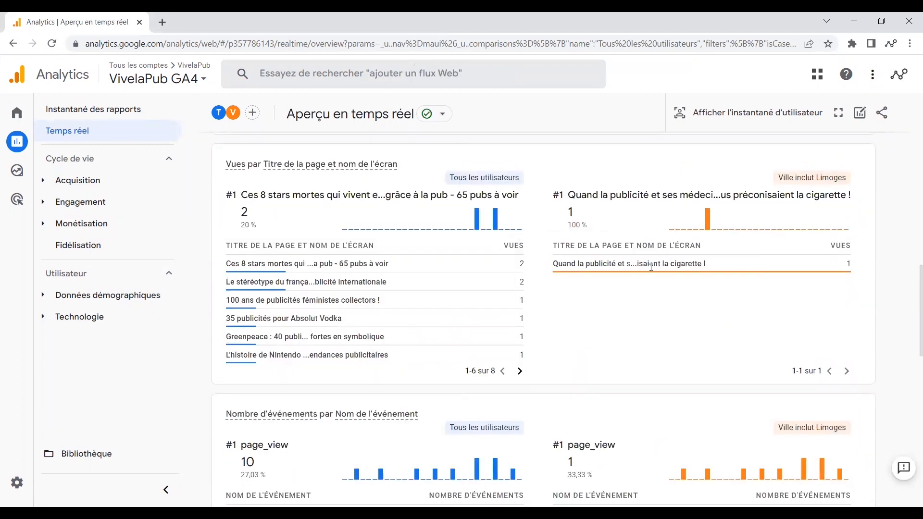
mouse_move(651, 267)
scroll(558, 292, "down", 4)
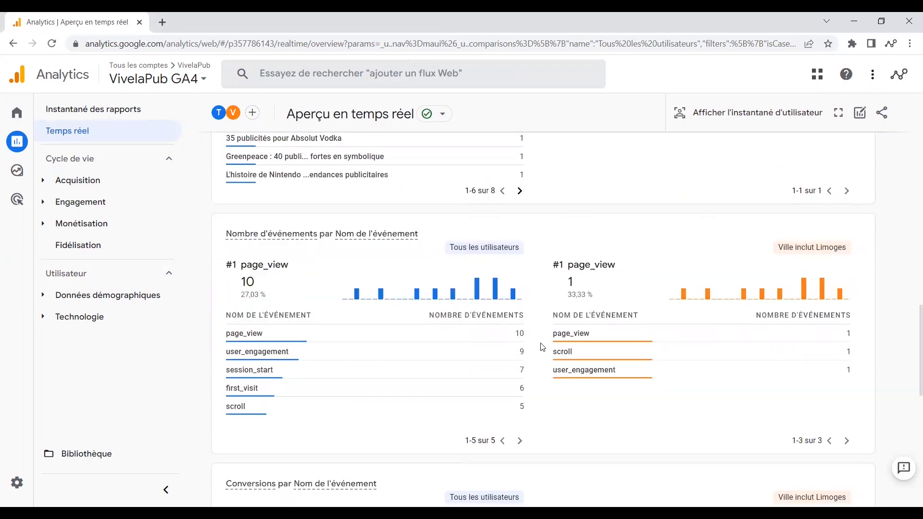
Step: Try to view the scroll event's parameters for Limoges, return to its event list, and review the conversions and user property cards
mouse_move(565, 356)
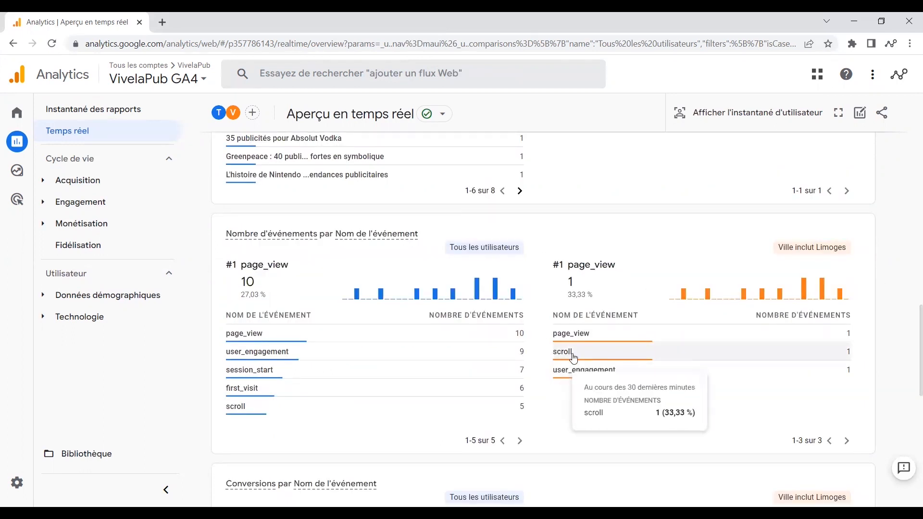
left_click(567, 356)
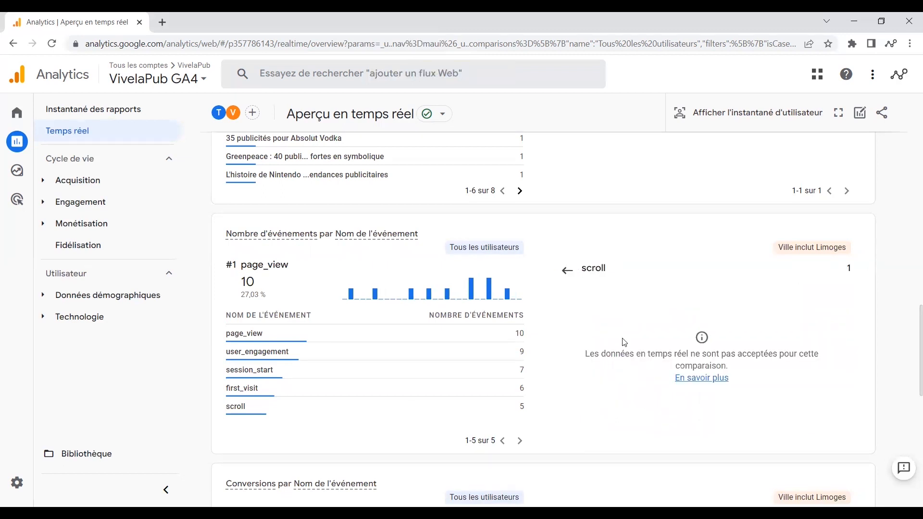
left_click(566, 270)
scroll(542, 274, "down", 3)
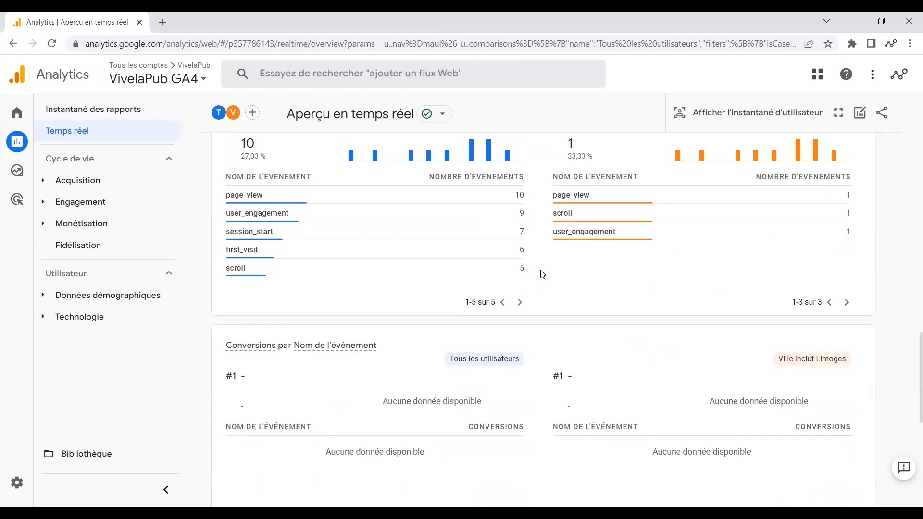
scroll(542, 274, "down", 5)
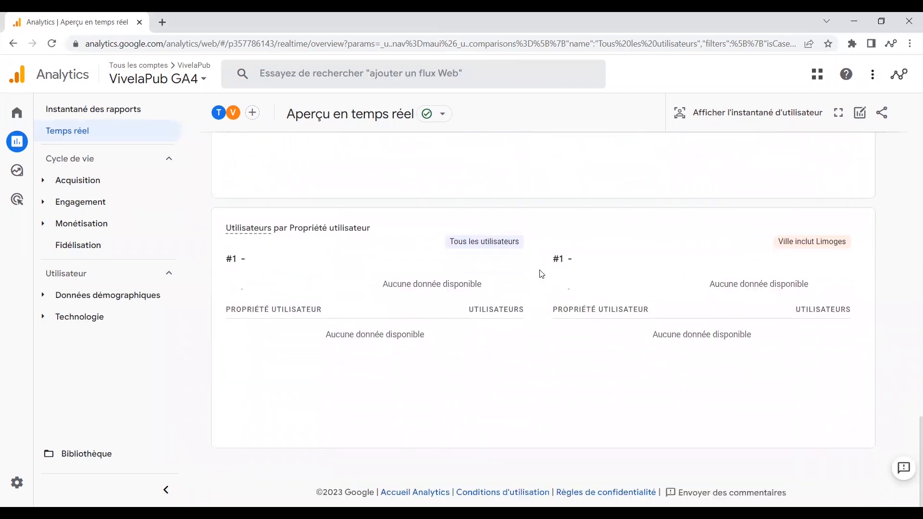
Step: Remove the Limoges city comparison from the real-time report
scroll(541, 274, "up", 7)
scroll(542, 274, "up", 15)
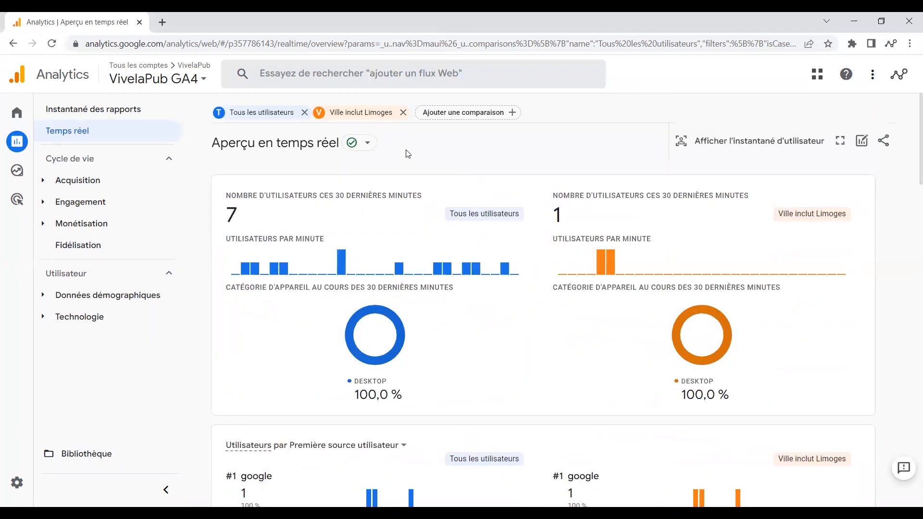
left_click(403, 113)
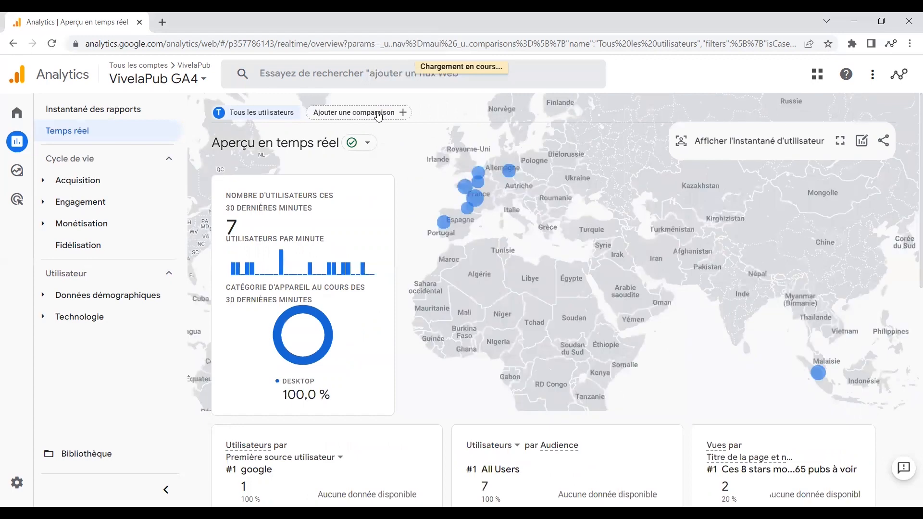
Step: Add a comparison that includes users whose device category (Catégorie de l'appareil) is desktop
left_click(378, 113)
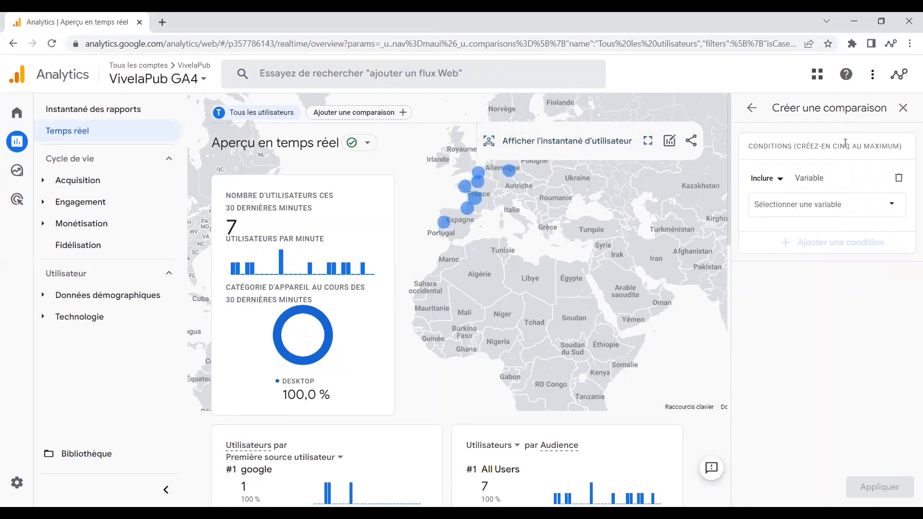
left_click(800, 206)
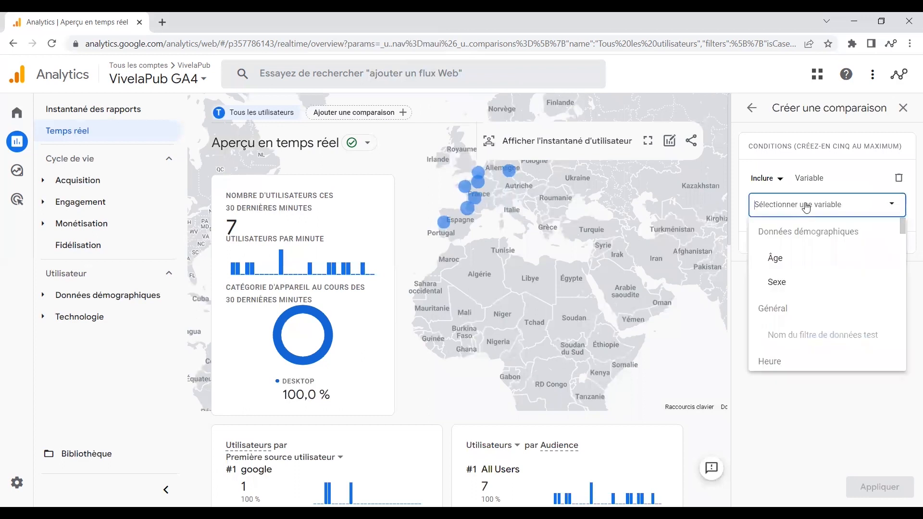
type("caté")
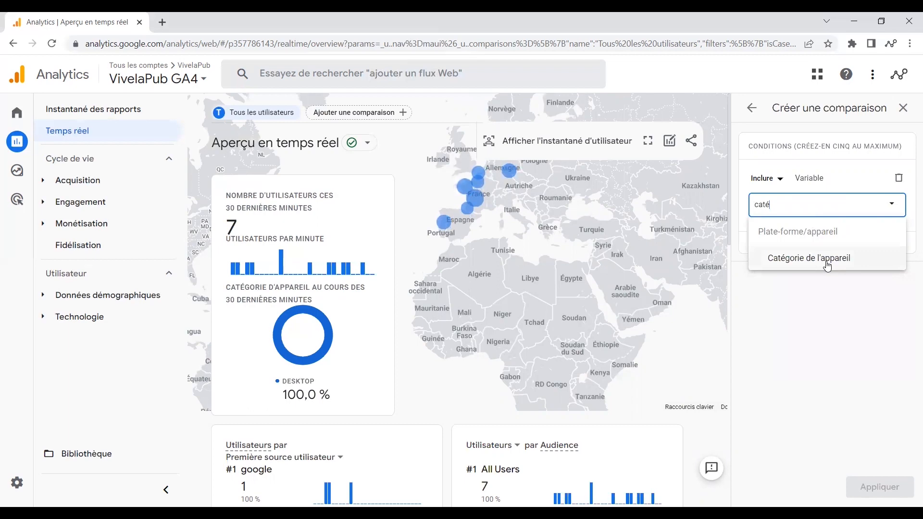
left_click(827, 266)
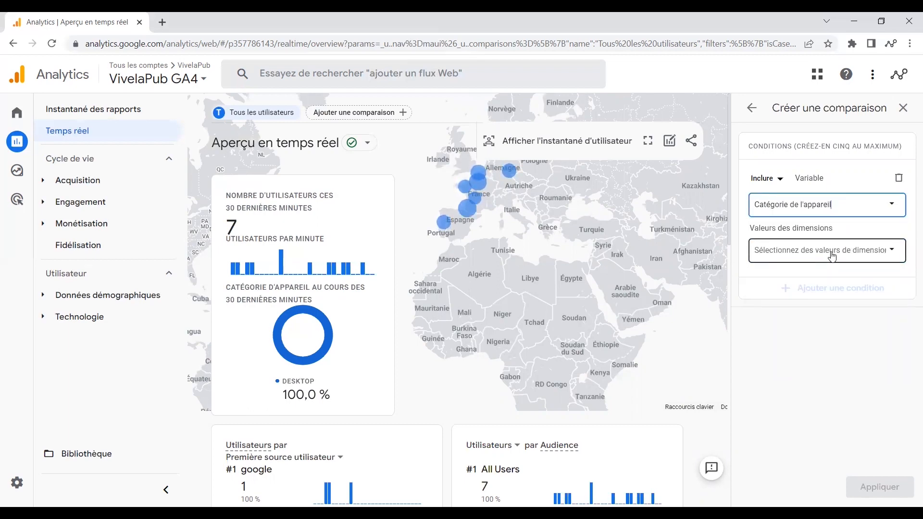
left_click(832, 256)
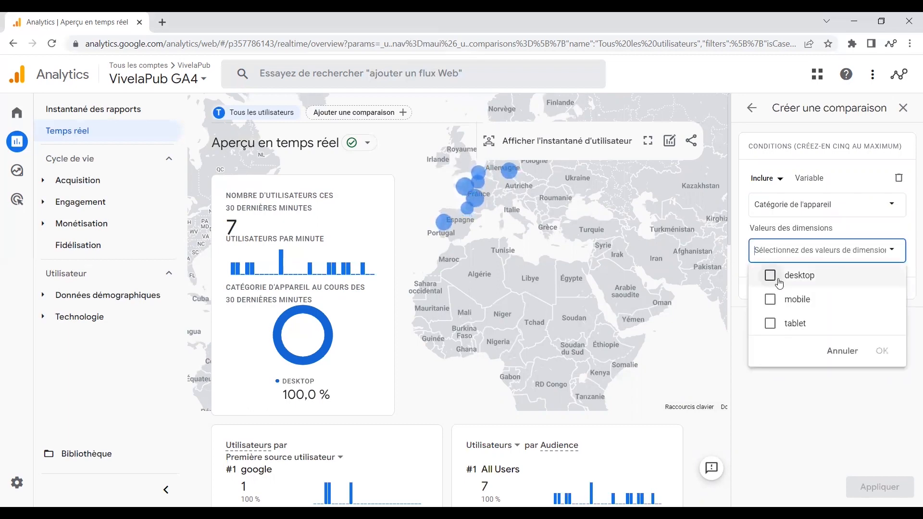
left_click(771, 276)
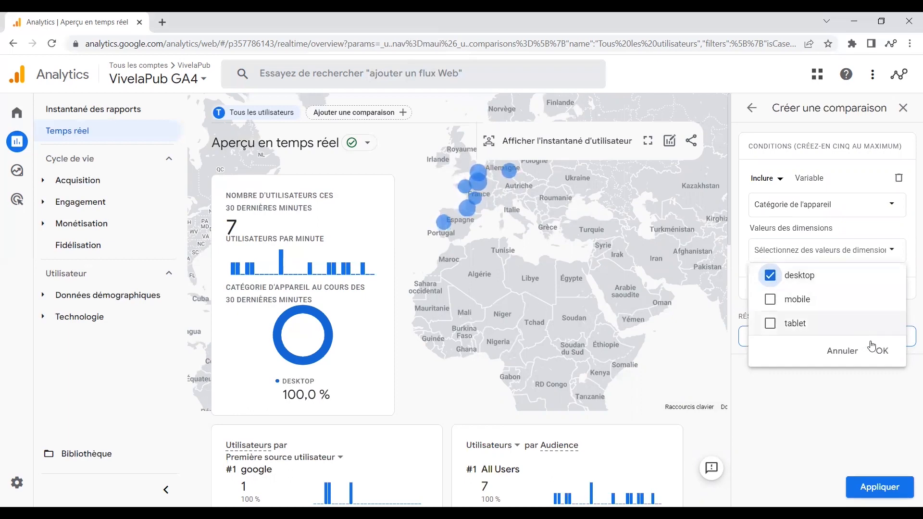
left_click(882, 351)
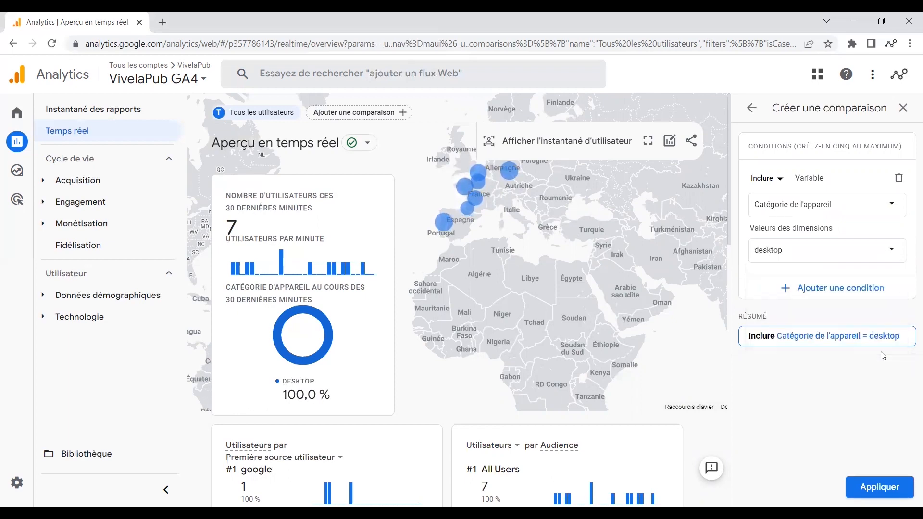
left_click(880, 487)
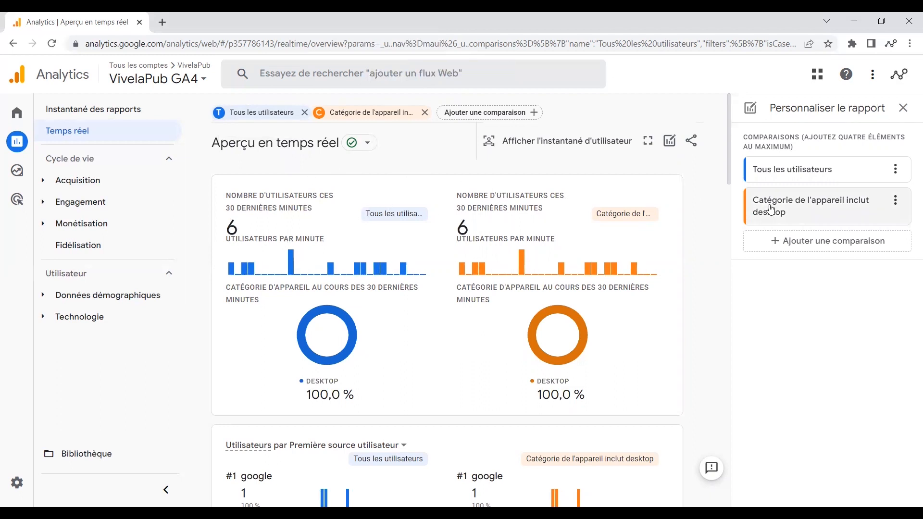
Step: Add another comparison that includes users whose session source (Source de la session) is google
left_click(856, 249)
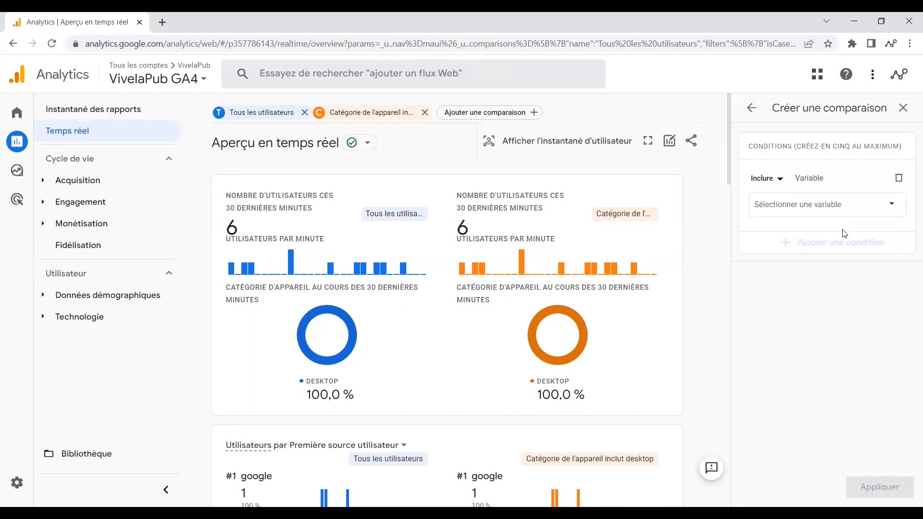
left_click(830, 206)
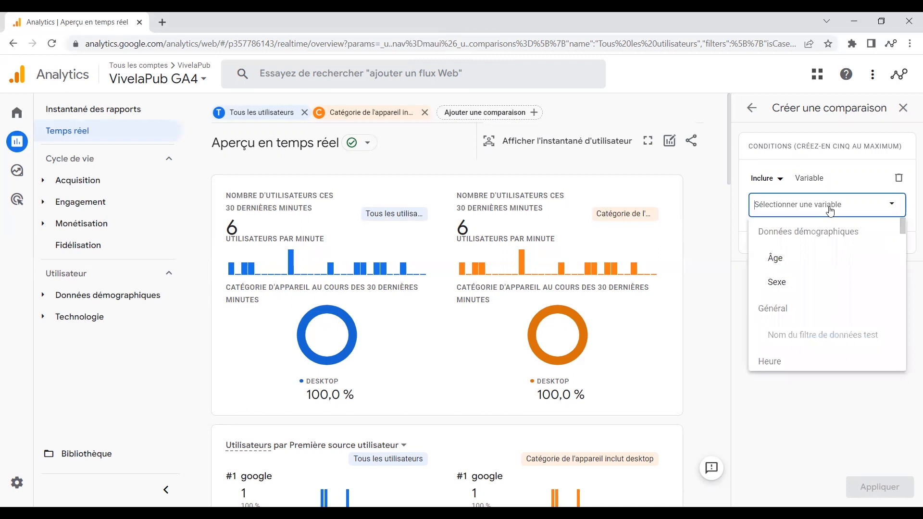
type("source")
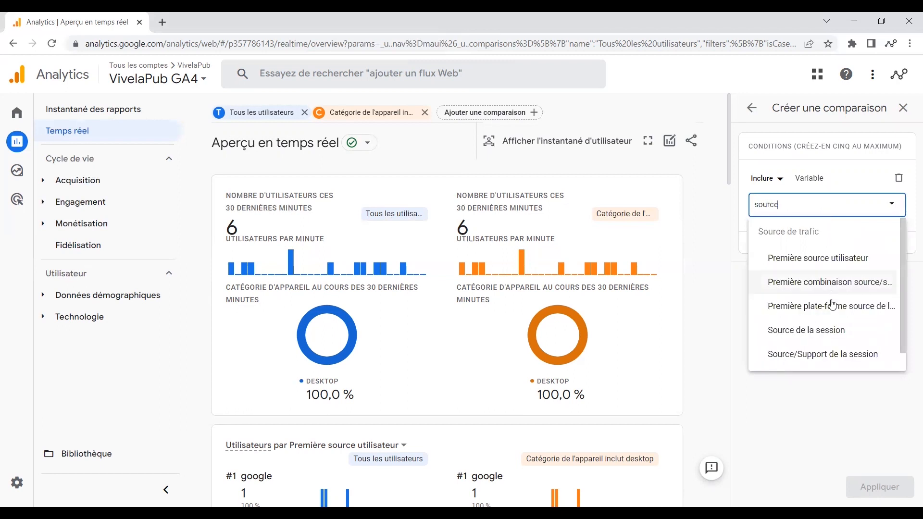
left_click(835, 330)
left_click(827, 250)
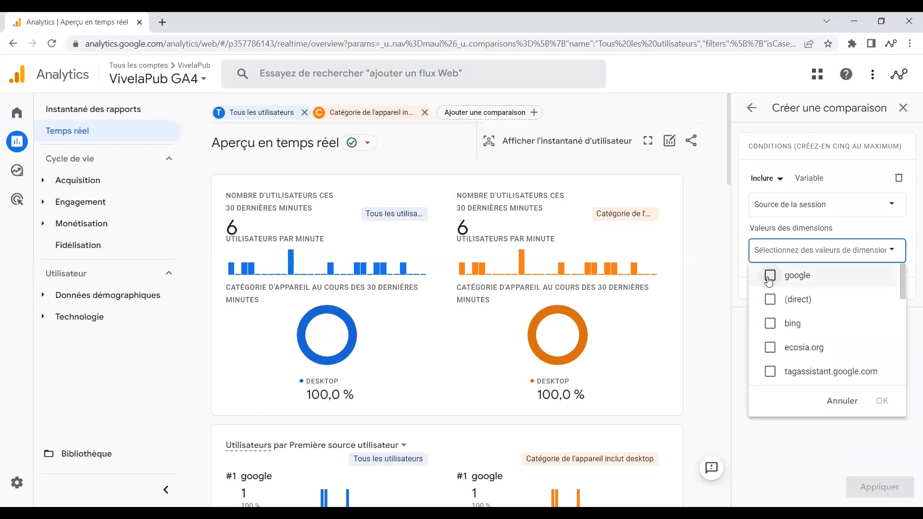
left_click(773, 278)
left_click(888, 403)
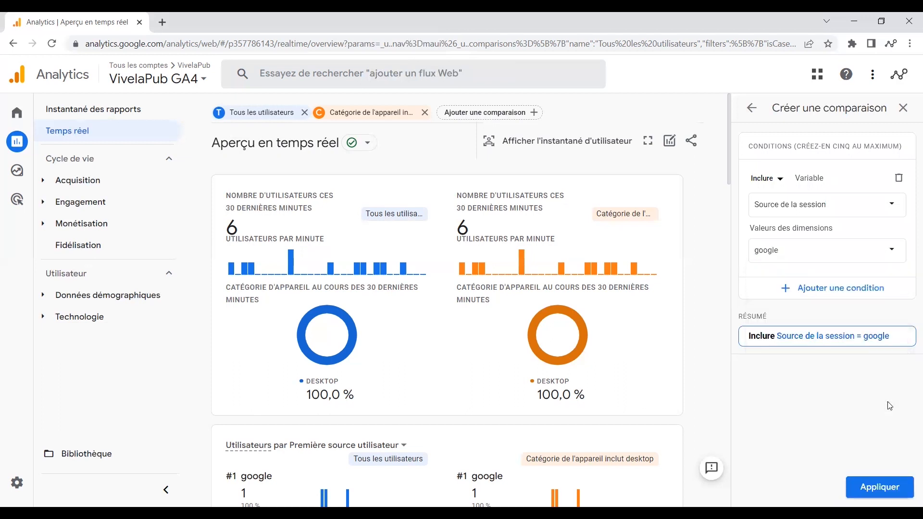
left_click(880, 487)
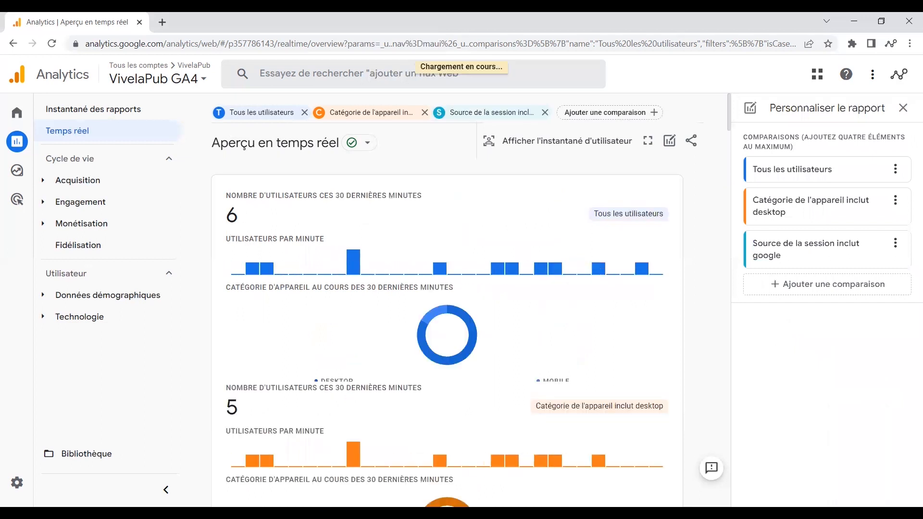
Step: Remove the device category comparison and redefine the session source comparison to include Première source utilisateur = google
left_click(424, 113)
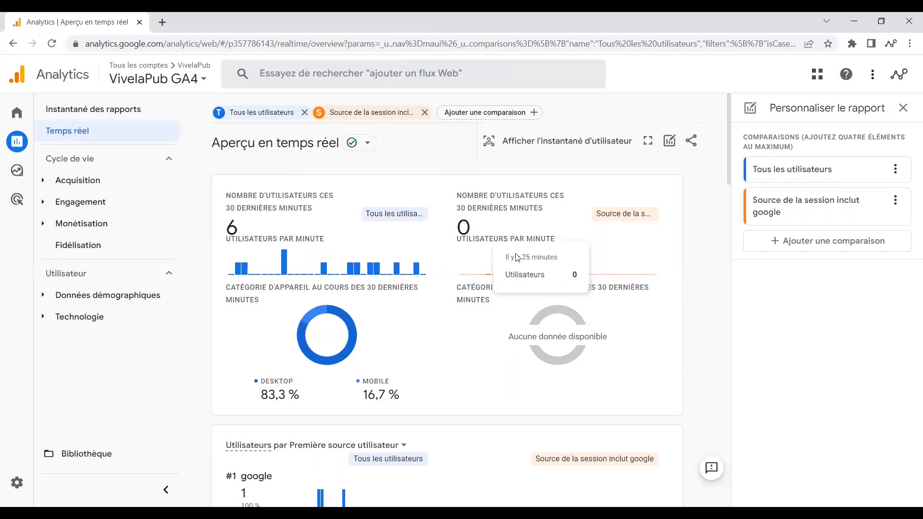
left_click(835, 211)
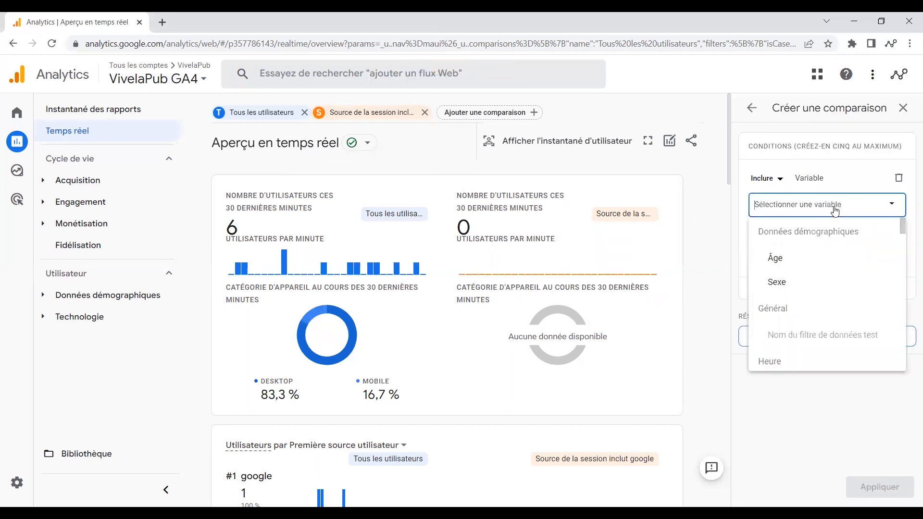
type("sour")
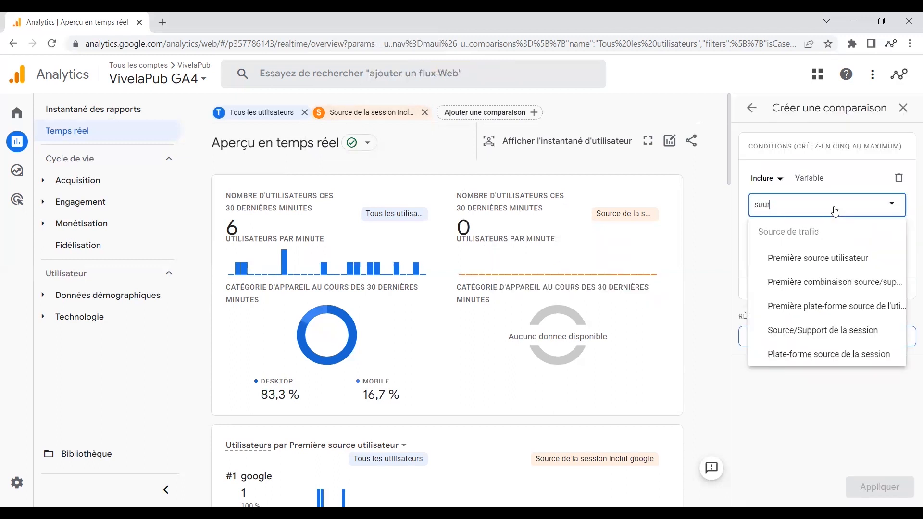
type("ce")
left_click(837, 258)
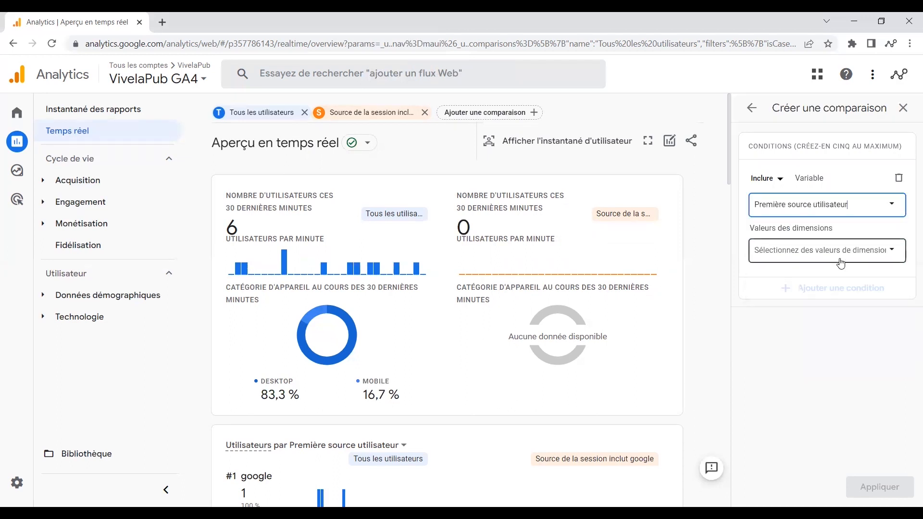
left_click(841, 262)
left_click(800, 278)
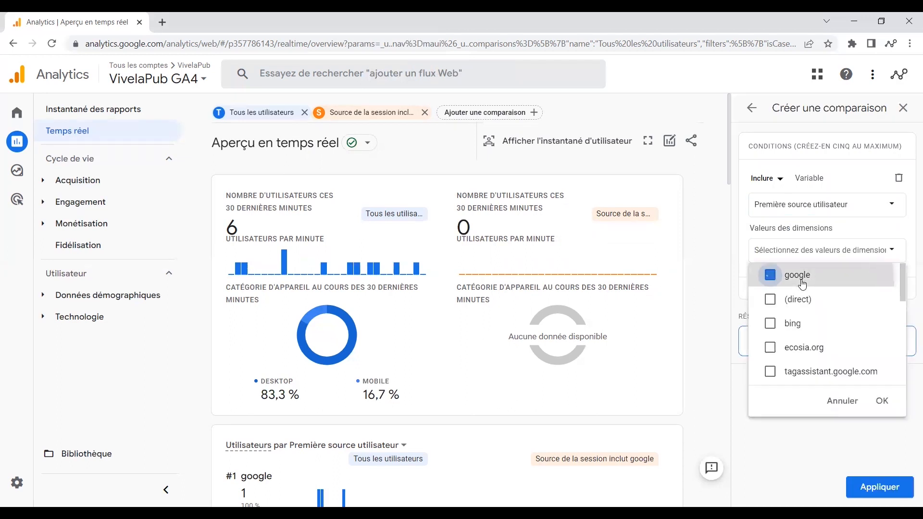
left_click(878, 405)
left_click(878, 485)
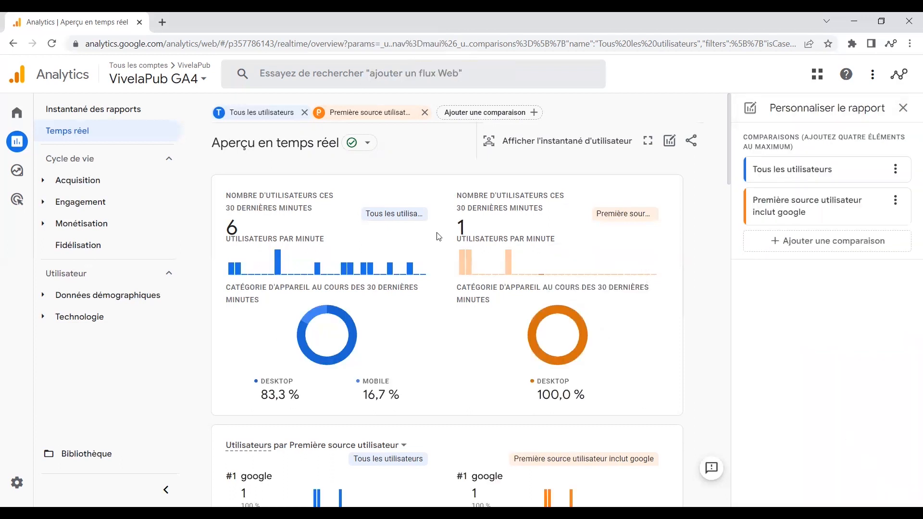
Step: Modify the first user source comparison so that it excludes google instead of including it
left_click(898, 204)
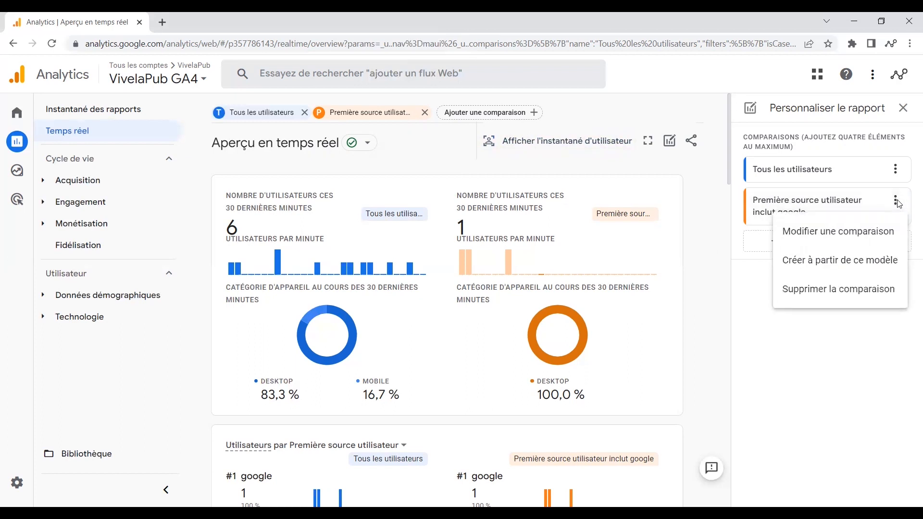
left_click(855, 238)
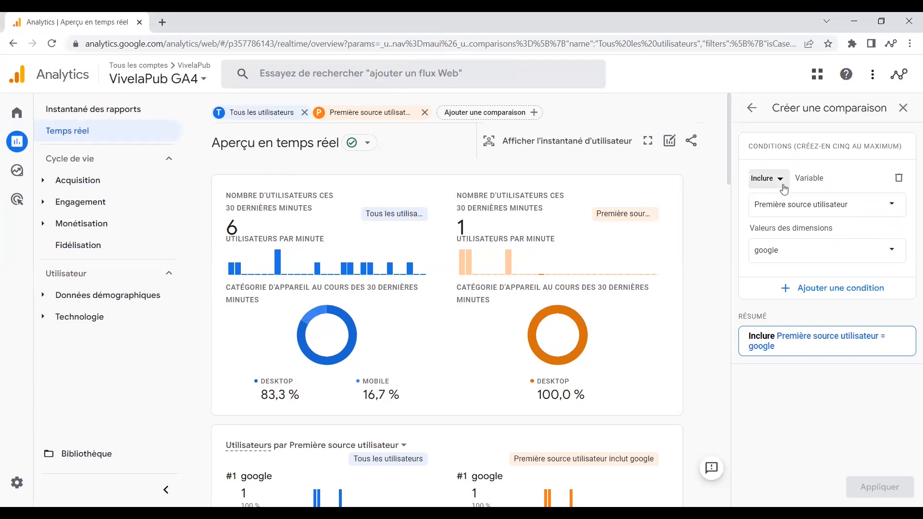
left_click(781, 180)
left_click(787, 232)
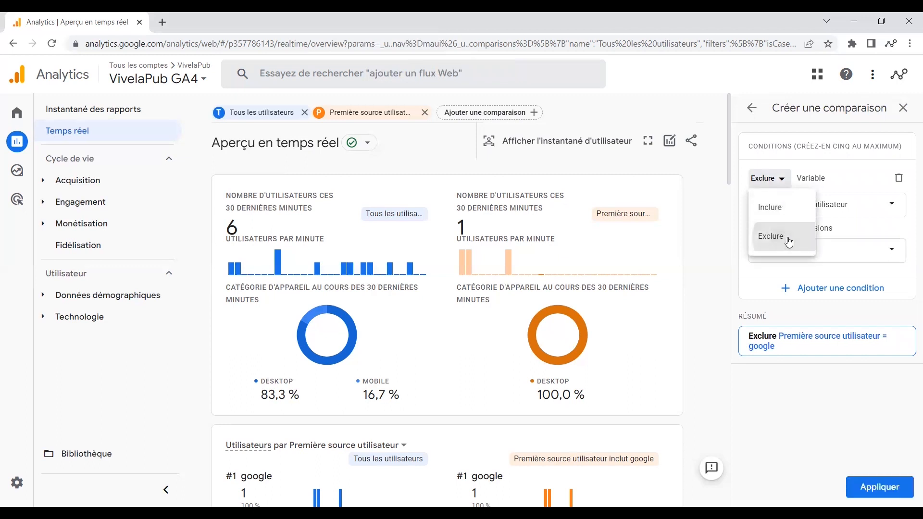
left_click(878, 487)
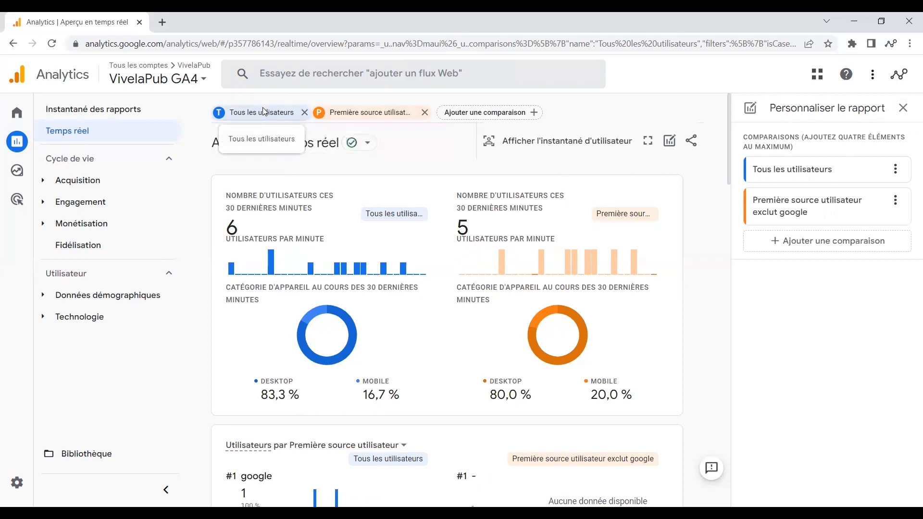
Step: Remove the all-users comparison, close the report customization, and look at the remaining users on the map around Europe
left_click(304, 112)
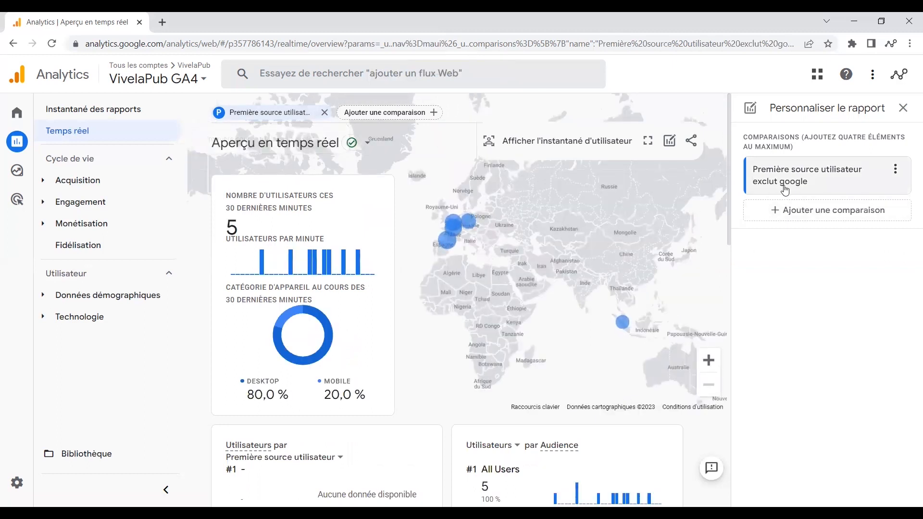
left_click(903, 108)
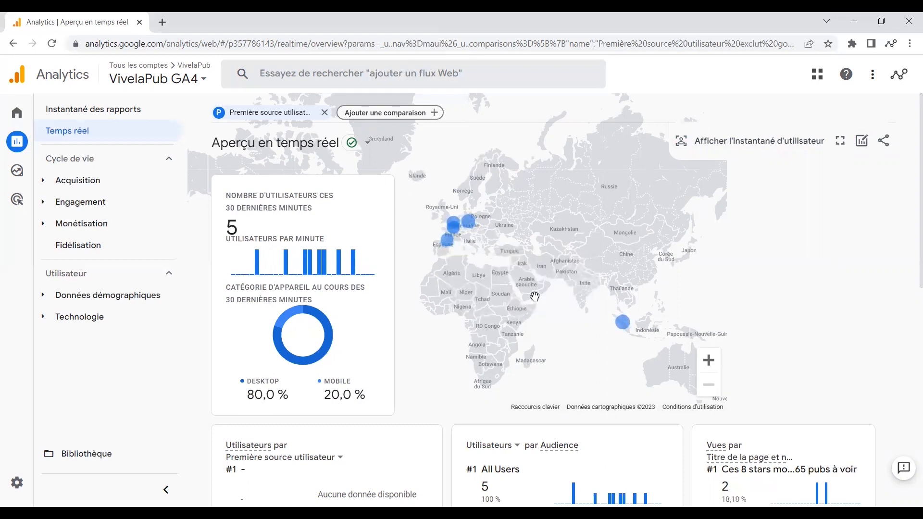
left_click(714, 369)
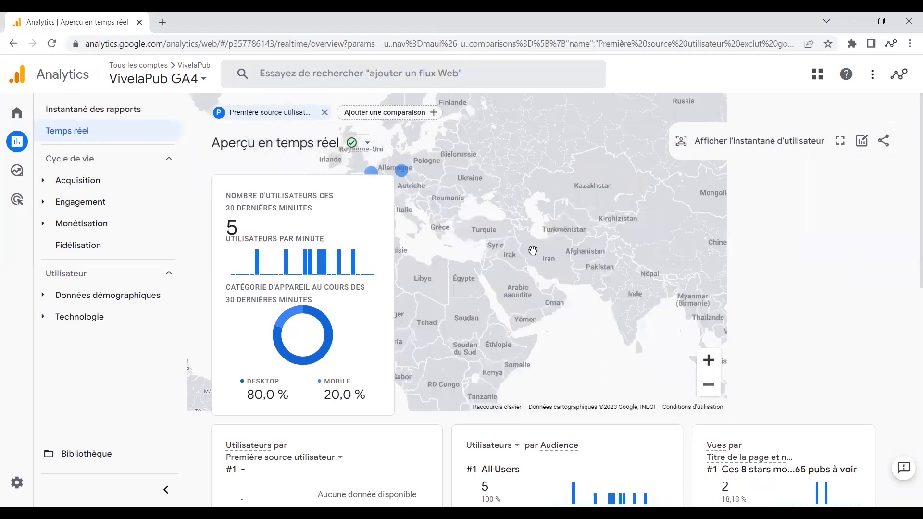
left_click_drag(532, 250, 667, 324)
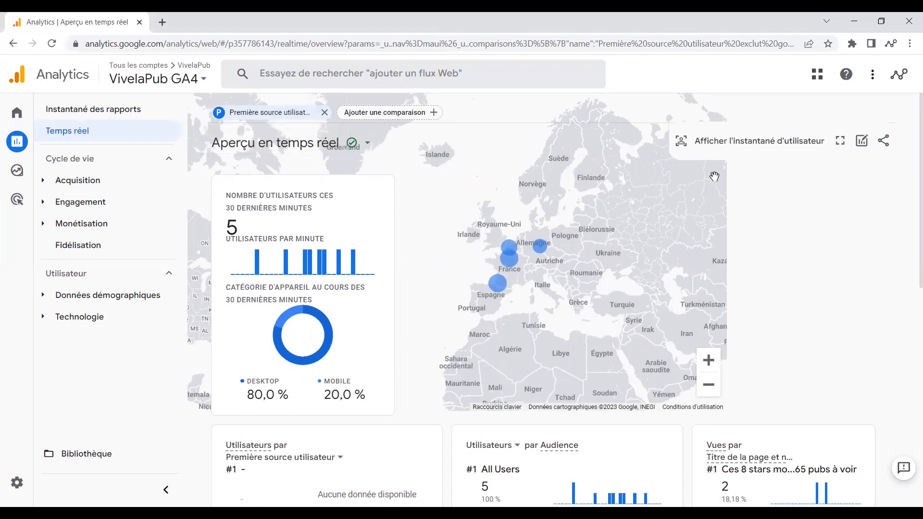
Step: Display the user snapshot and inspect the page_location parameter of the user_engagement event recorded at 12:00 PM
left_click(758, 143)
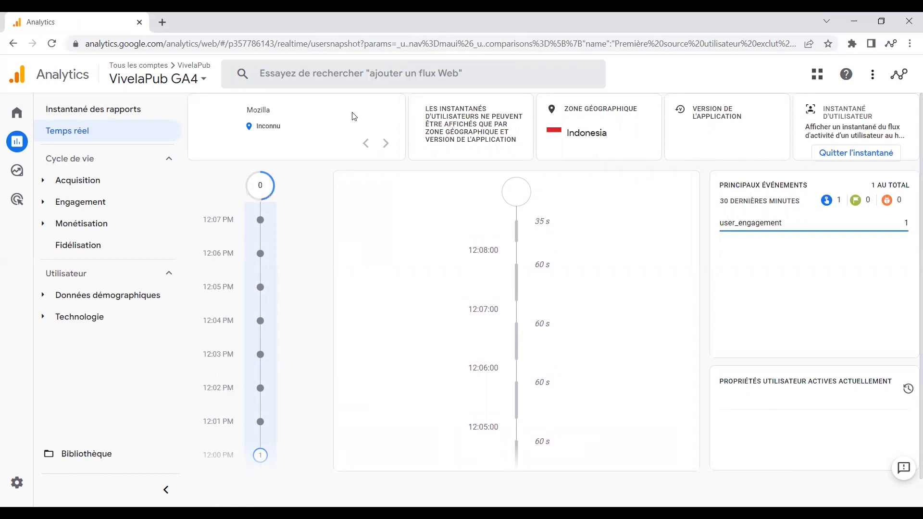
scroll(272, 302, "down", 4)
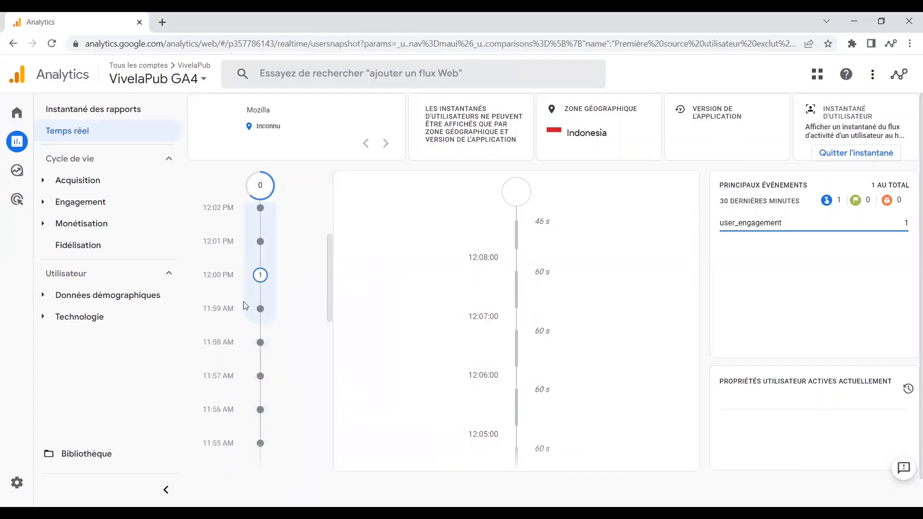
left_click(260, 276)
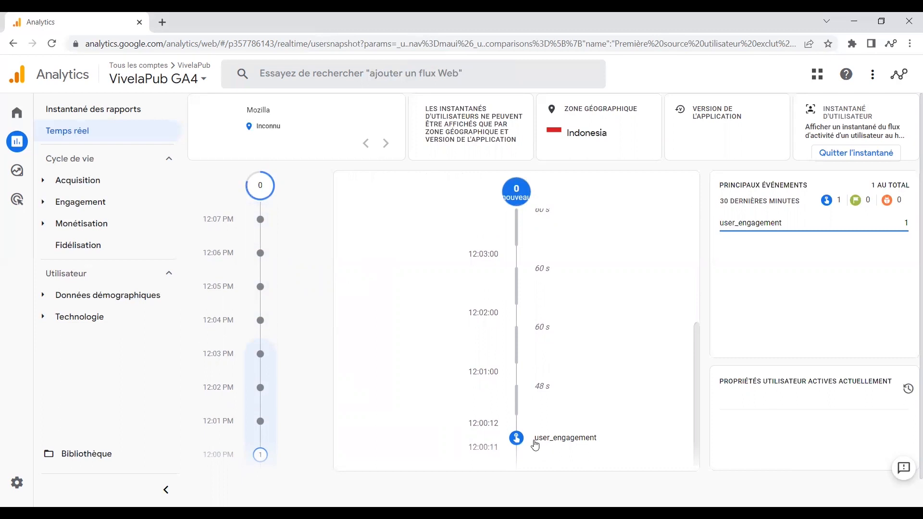
left_click(517, 445)
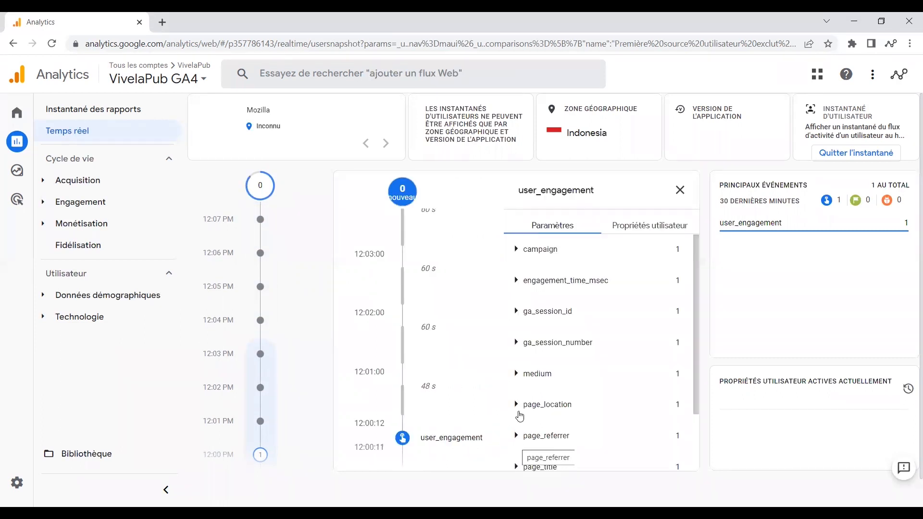
left_click(517, 406)
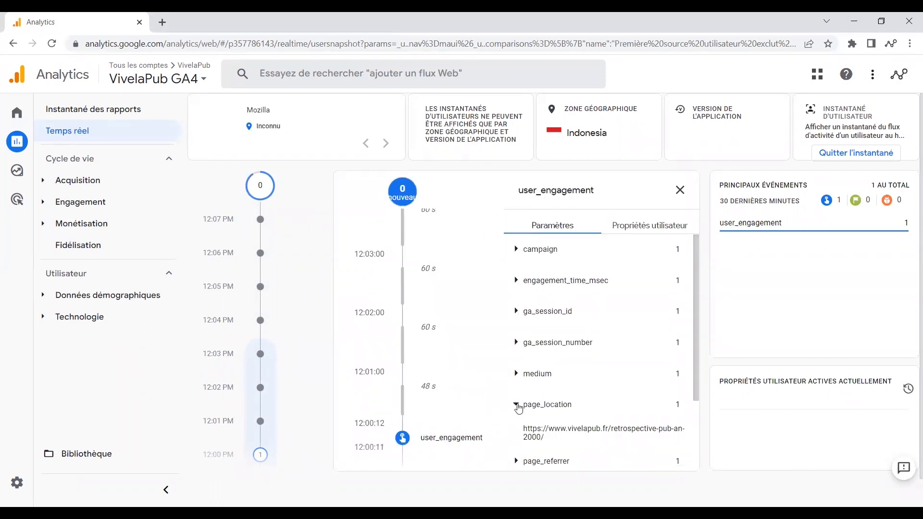
Step: Review the remaining user_engagement parameters, close the event details, and leave the user snapshot
scroll(538, 425, "down", 1)
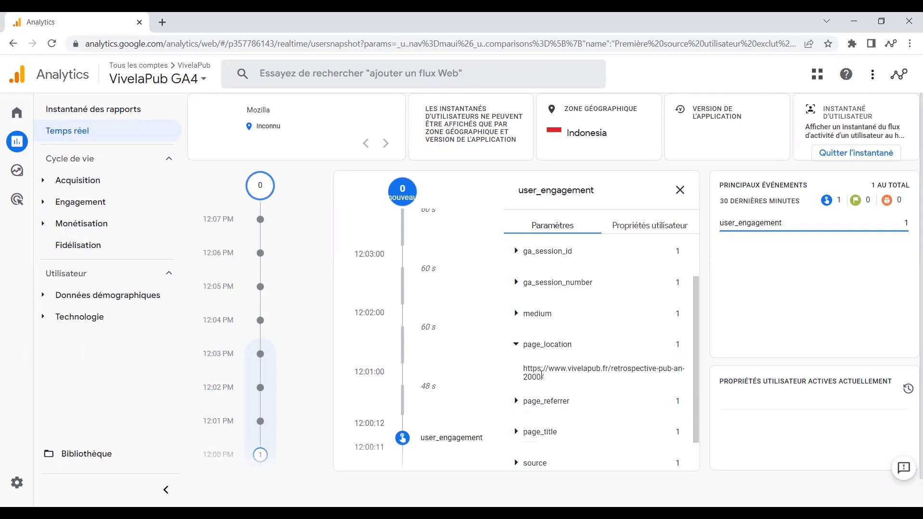
left_click(422, 362)
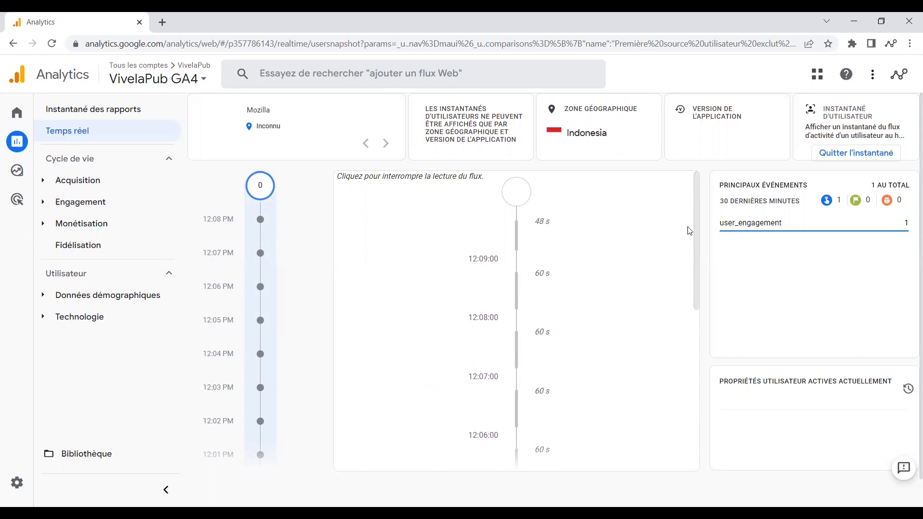
left_click(850, 154)
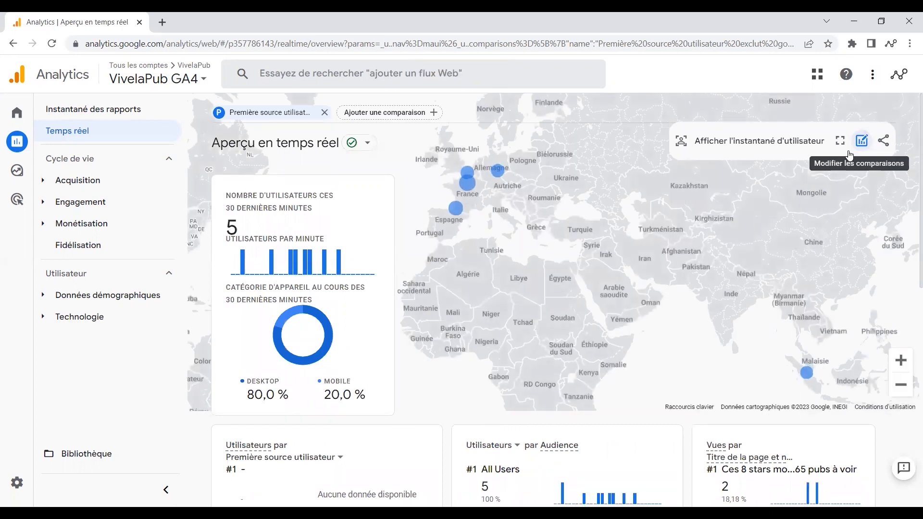
Step: Copy the share link of the real-time report and close the sharing options
left_click(884, 142)
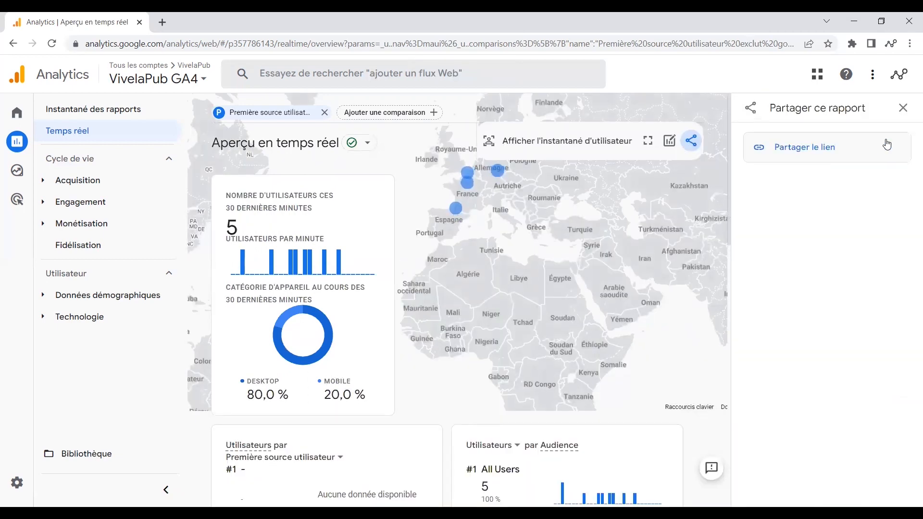
left_click(888, 145)
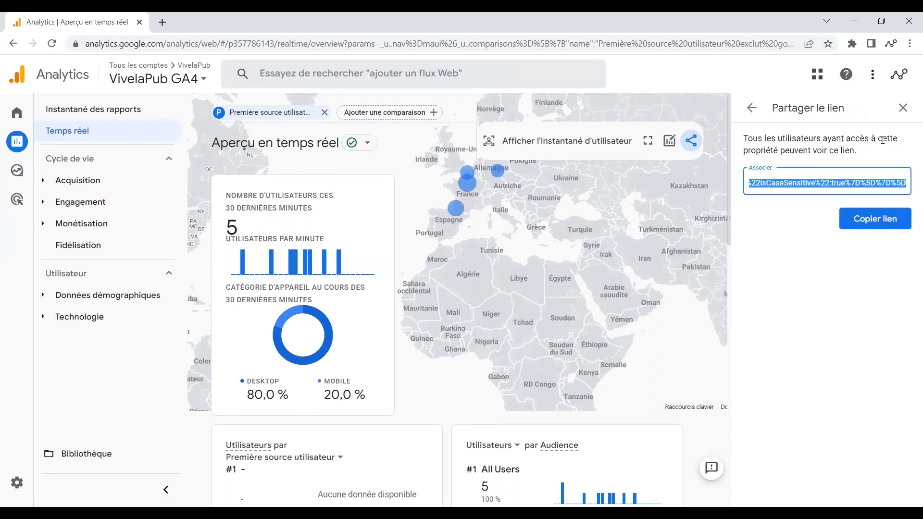
left_click(874, 218)
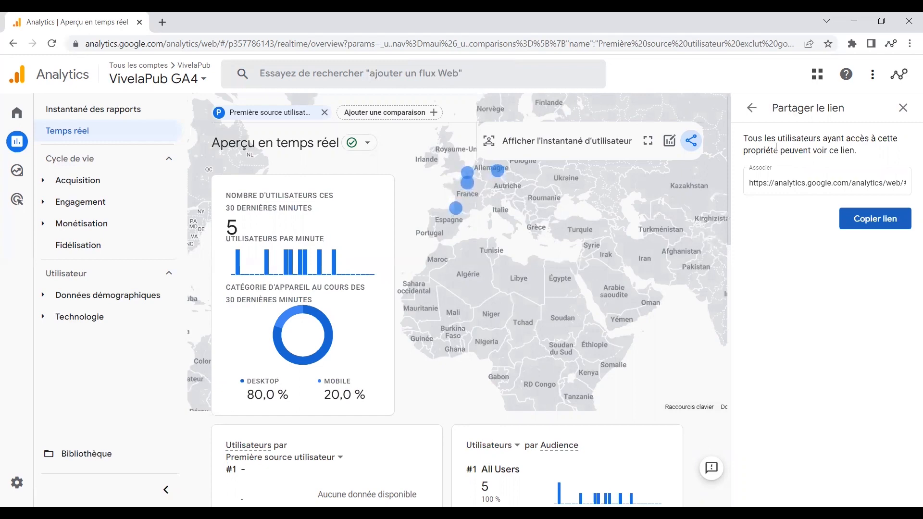
left_click(788, 185)
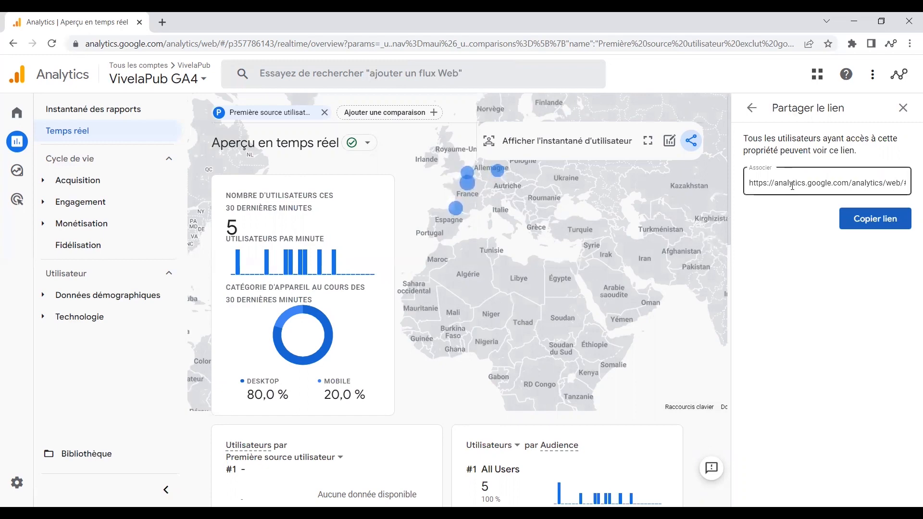
left_click(875, 219)
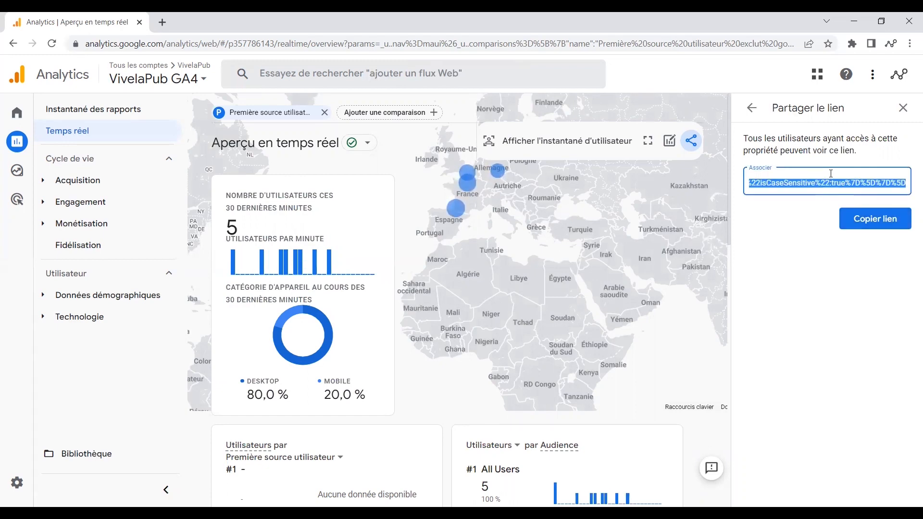
left_click(904, 109)
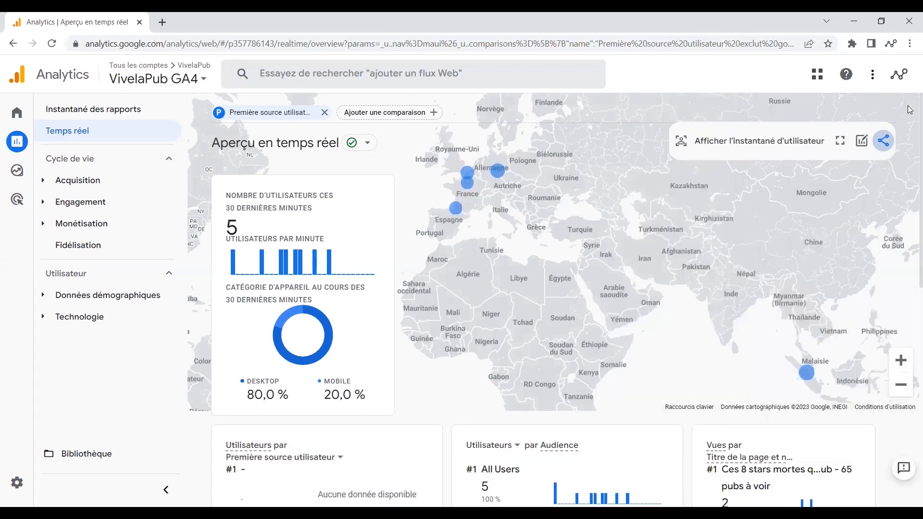
Step: Look over the real-time overview from the user map to the first user source, audience and page title cards
scroll(580, 215, "down", 4)
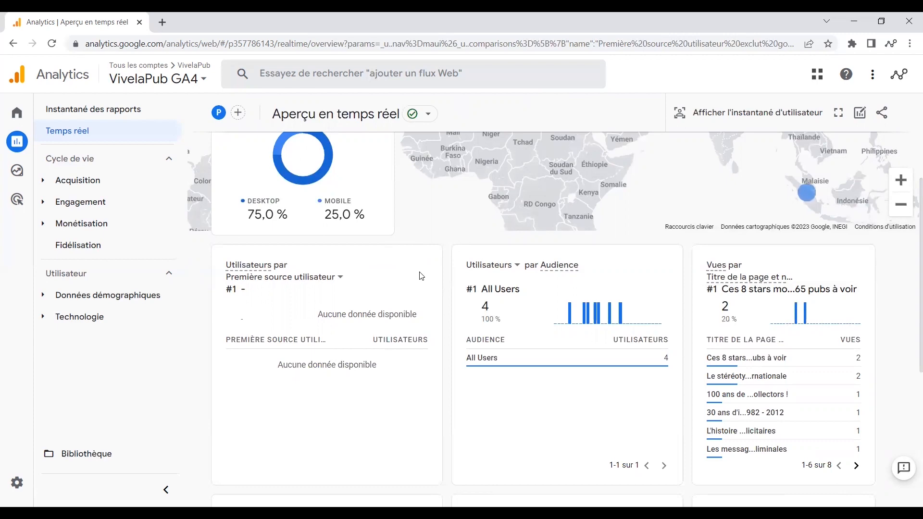
scroll(420, 275, "up", 3)
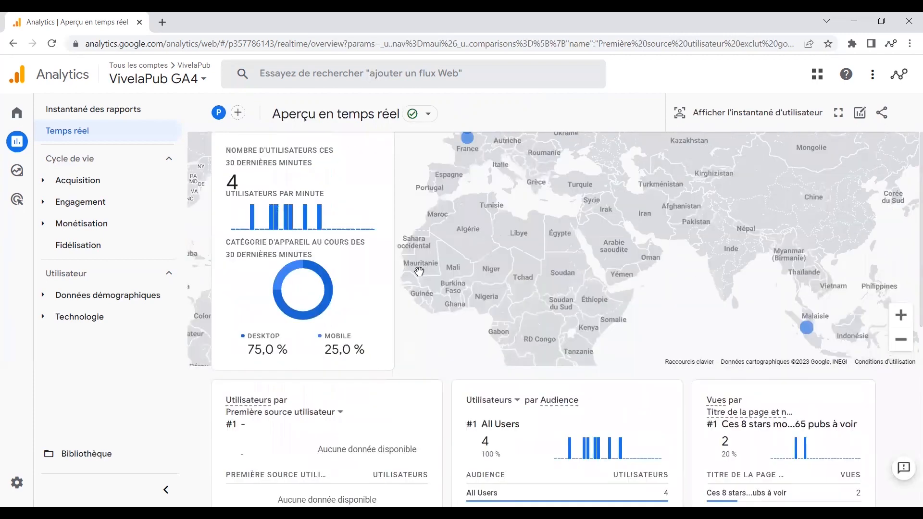
scroll(419, 272, "up", 1)
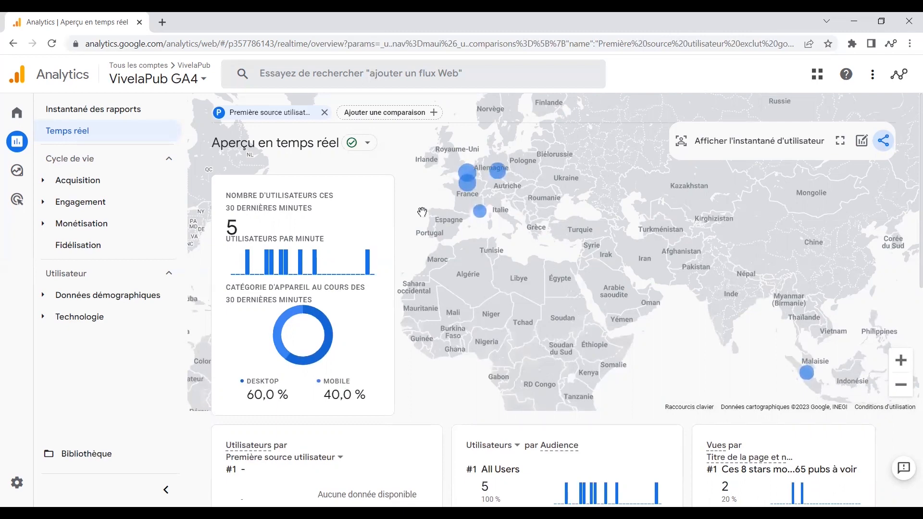
scroll(422, 212, "down", 4)
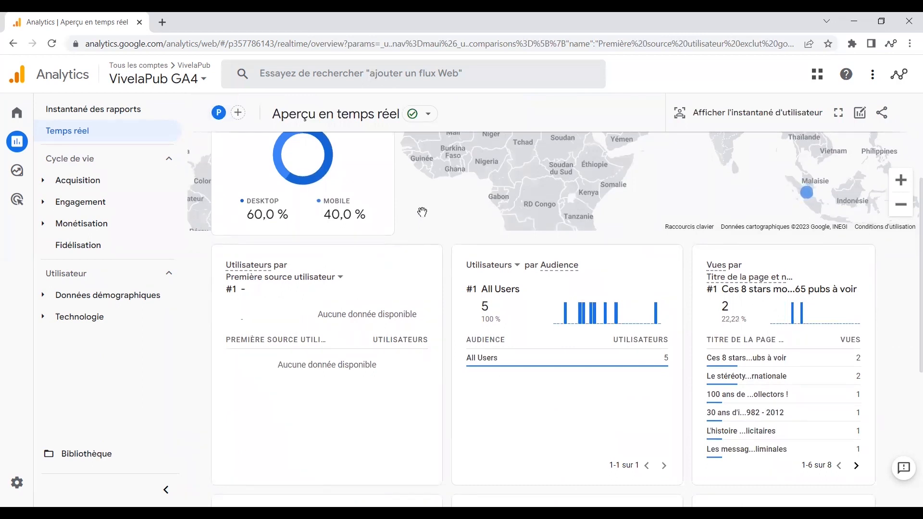
scroll(422, 212, "down", 6)
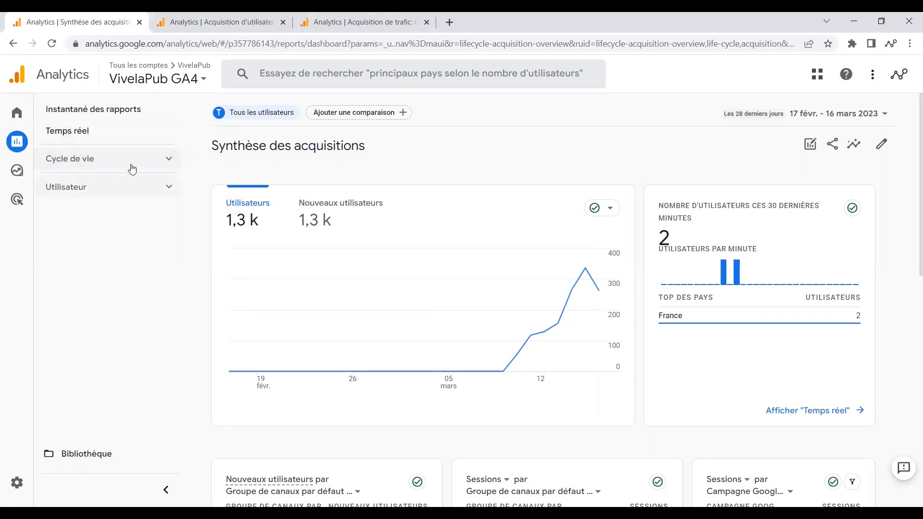
Step: Expand the Acquisition reports under Cycle de vie and view the Nouveaux utilisateurs and Utilisateurs trends in the overview chart
left_click(116, 165)
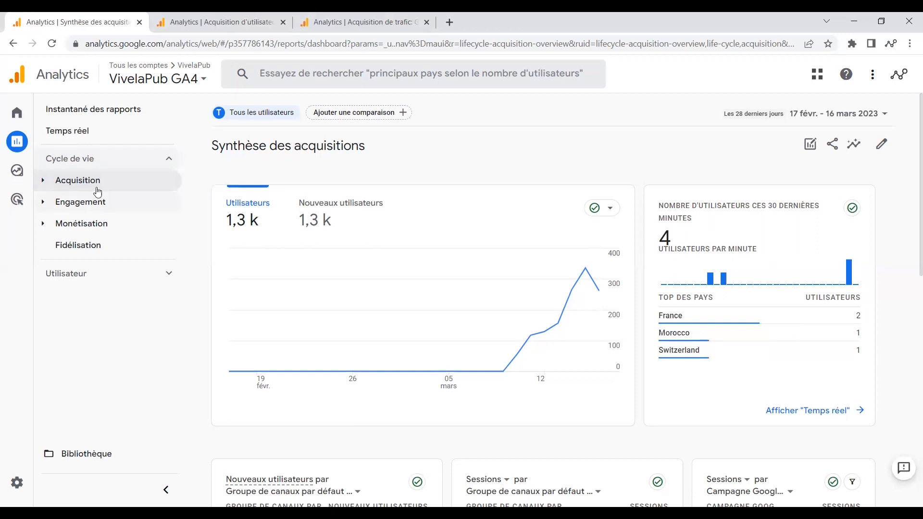
left_click(93, 187)
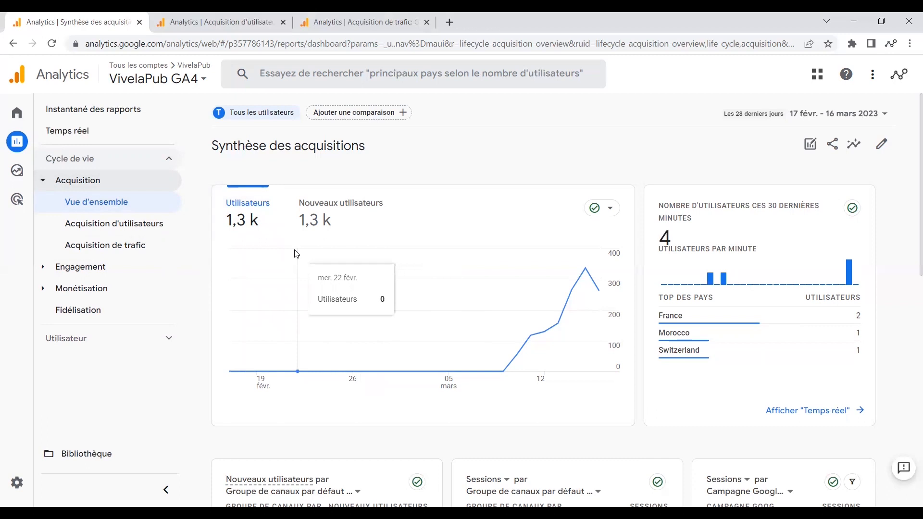
left_click(319, 222)
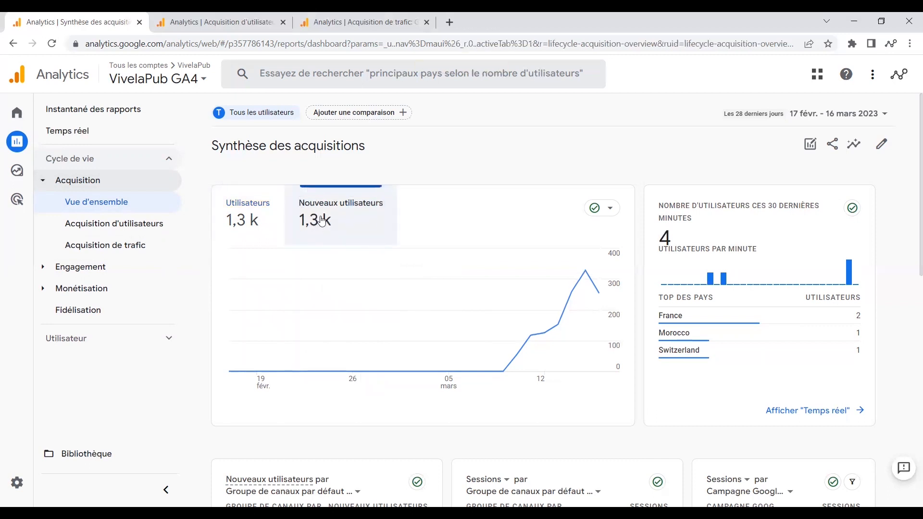
left_click(244, 219)
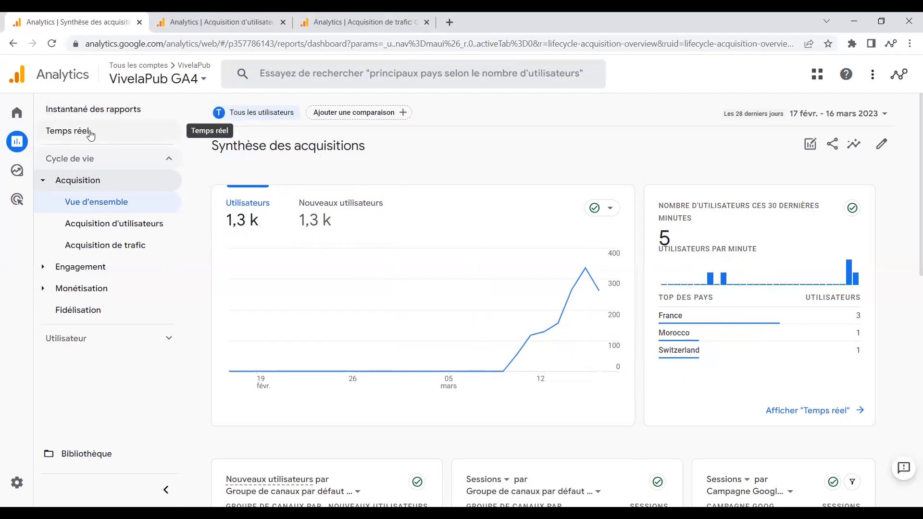
Step: Examine new users and sessions by default channel group in the acquisition overview, including the definition of the Sessions metric
scroll(254, 324, "down", 5)
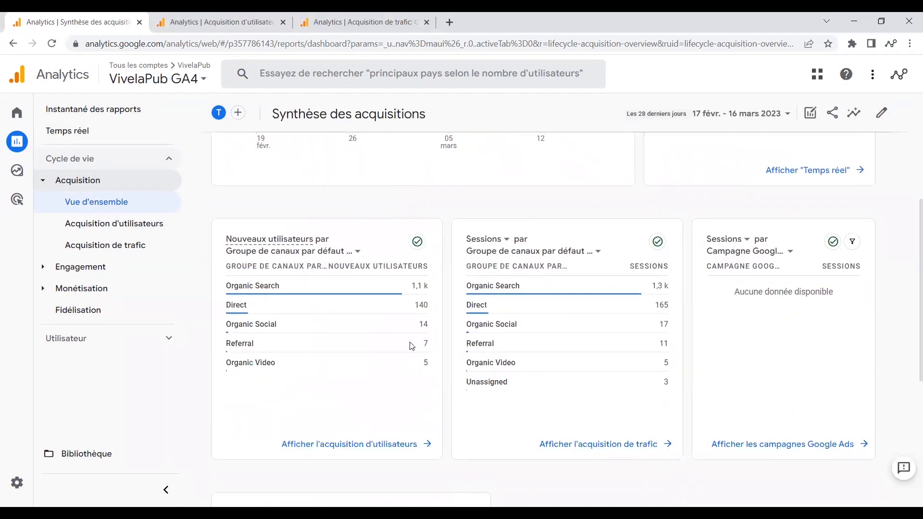
mouse_move(362, 376)
mouse_move(639, 267)
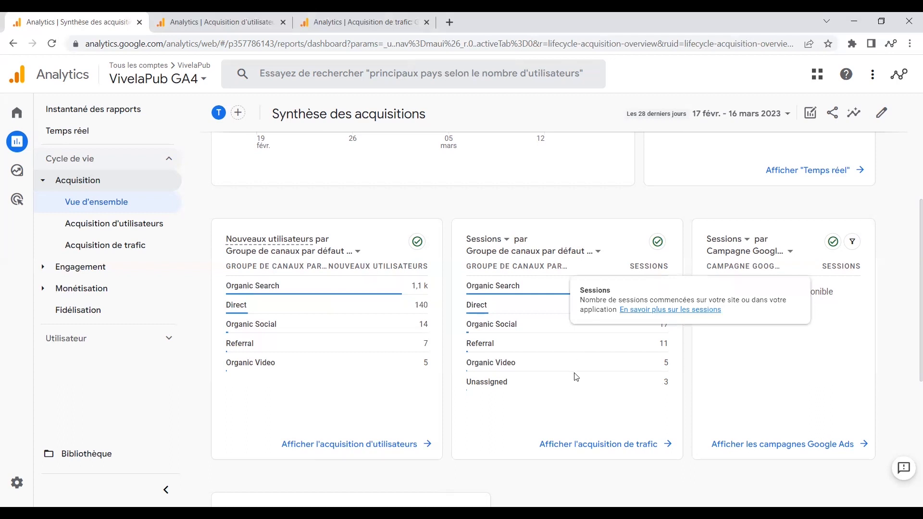
mouse_move(579, 304)
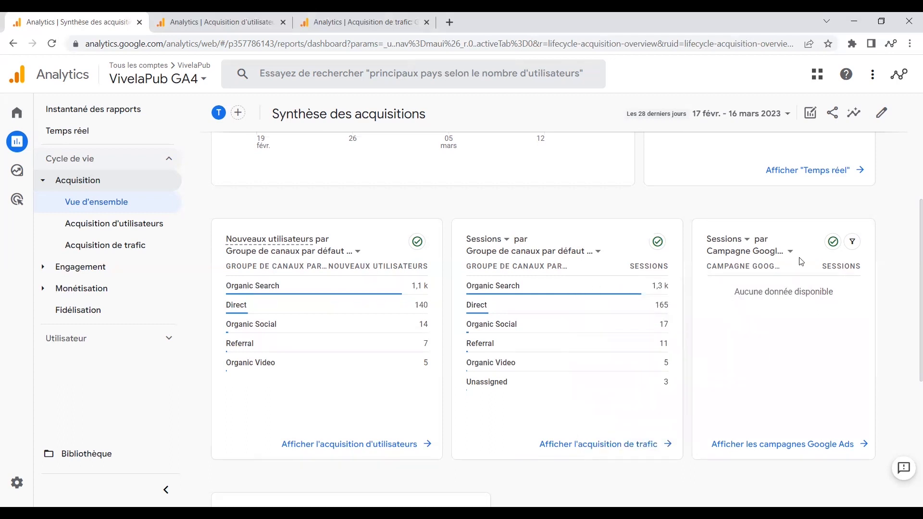
Step: Examine the Google Ads campaign sessions card and read the definition of the Valeur vie metric
scroll(295, 342, "down", 3)
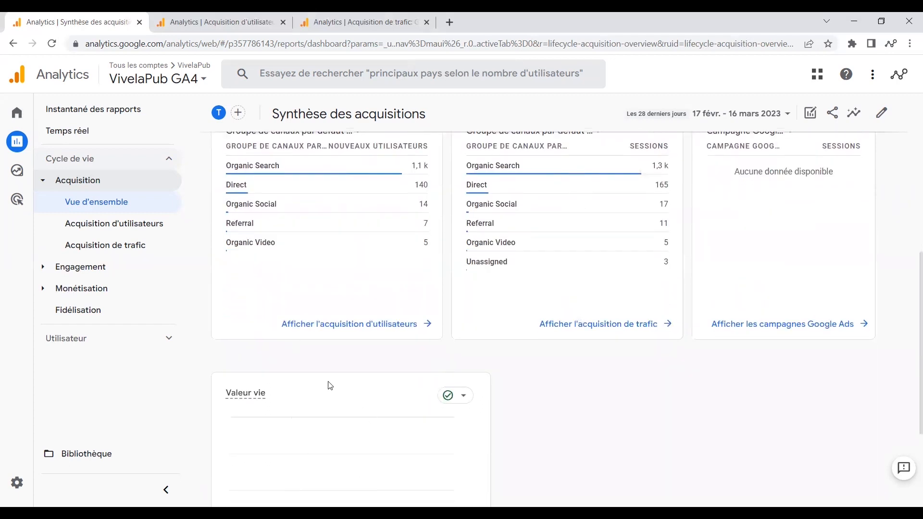
scroll(328, 383, "up", 1)
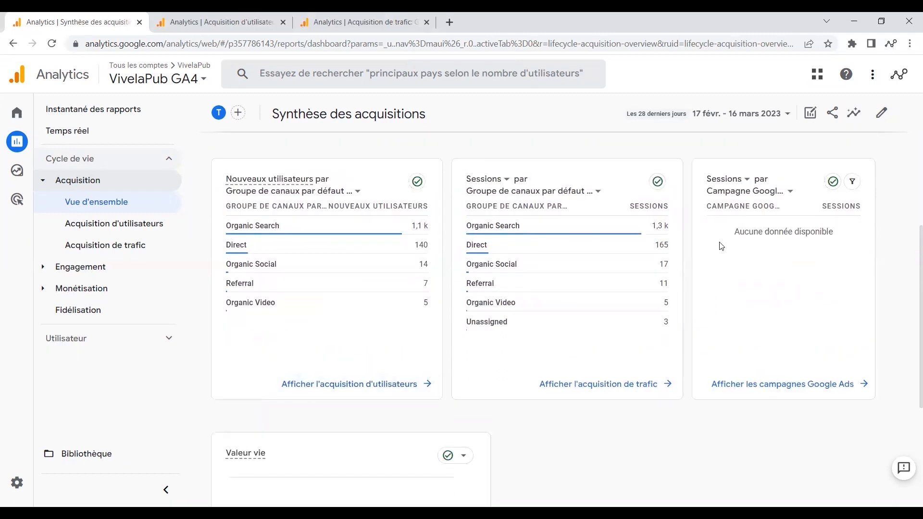
scroll(721, 246, "down", 3)
mouse_move(332, 295)
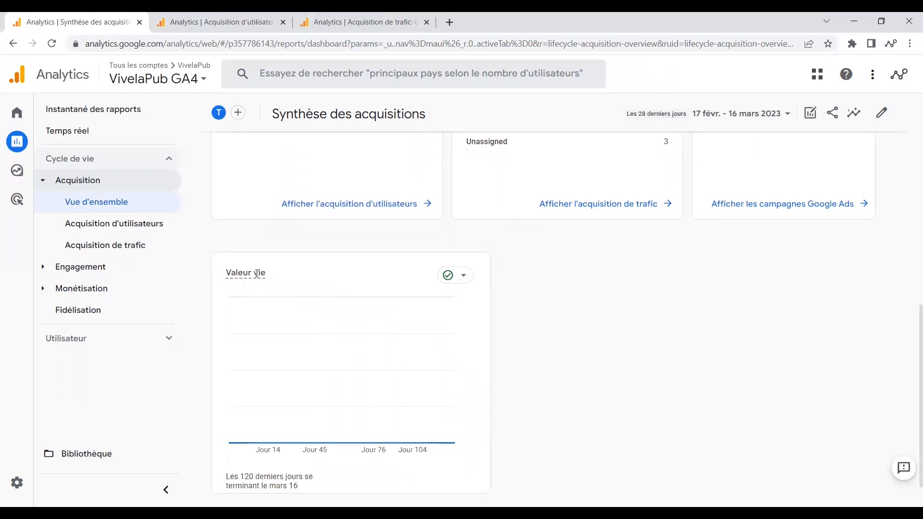
mouse_move(257, 273)
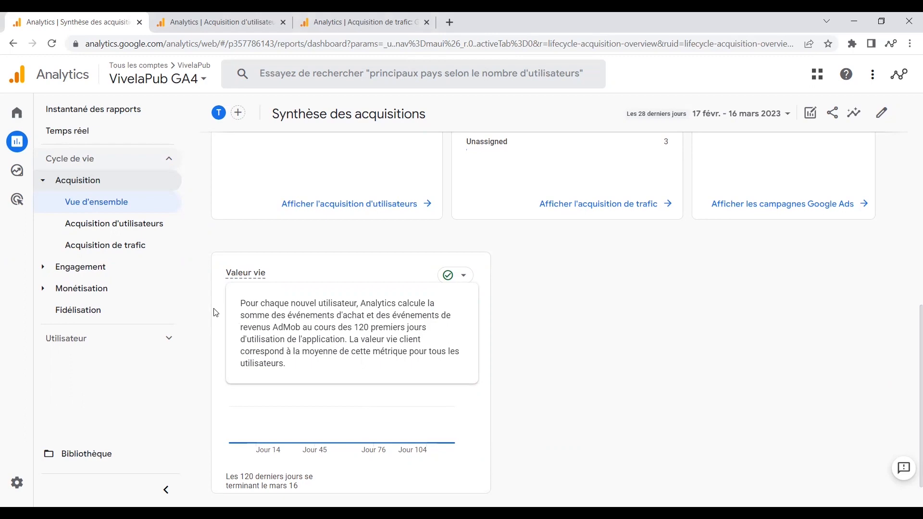
scroll(212, 313, "up", 10)
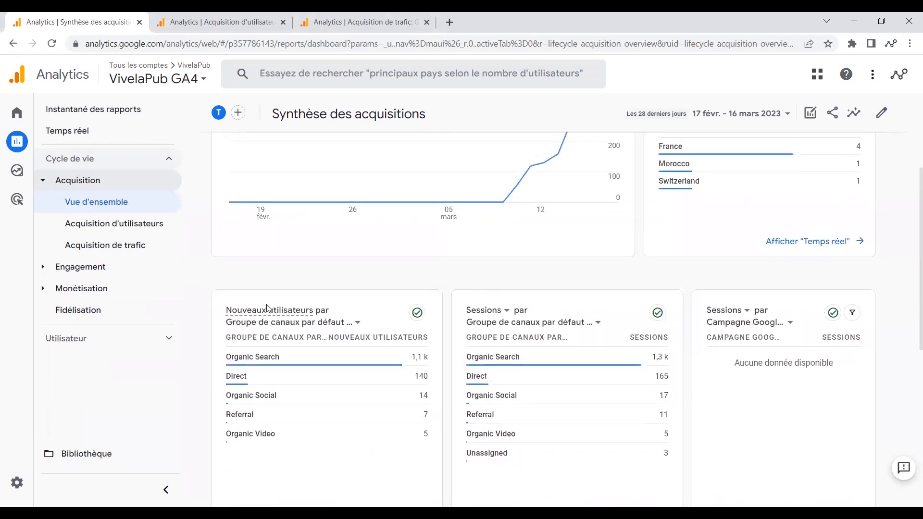
Step: Display the Acquisition d'utilisateurs report and compare its charts with the sessions by channel group card in the acquisition overview
left_click(121, 225)
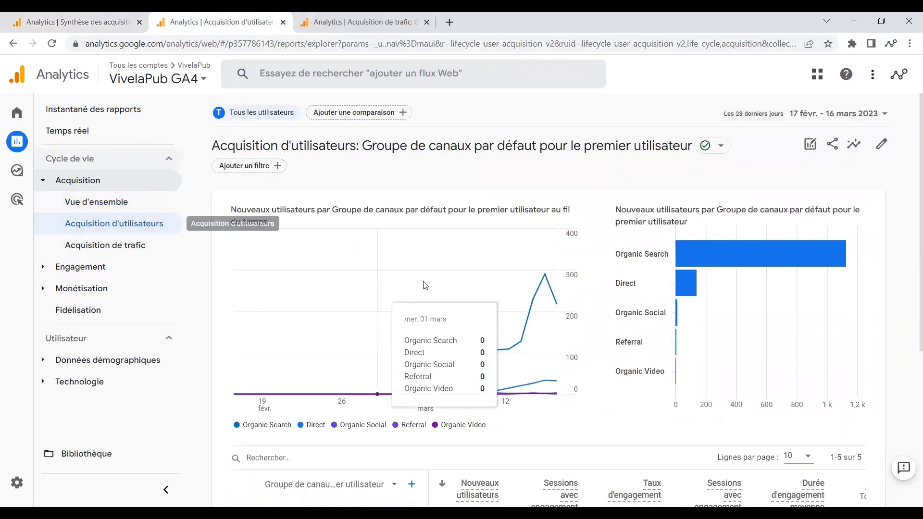
key("ctrl+shift+Tab")
key("ctrl+Tab")
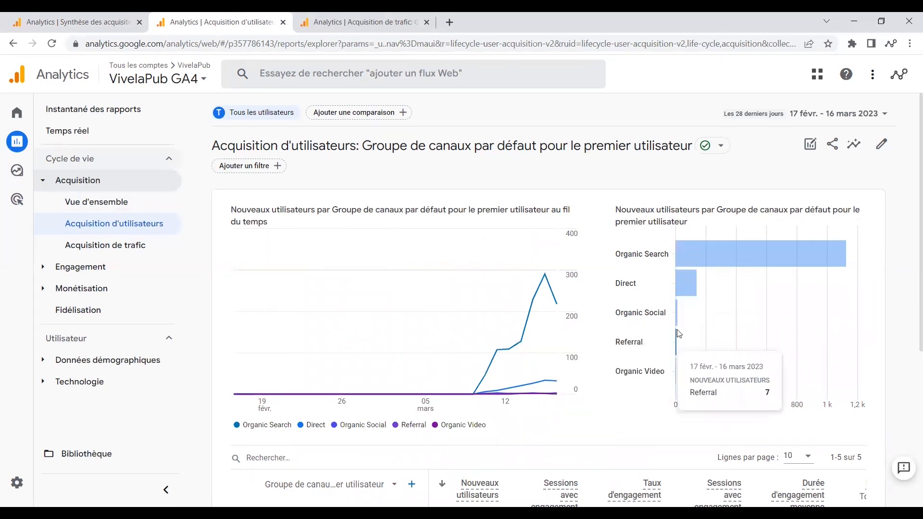
key("ctrl+shift+Tab")
scroll(643, 342, "down", 4)
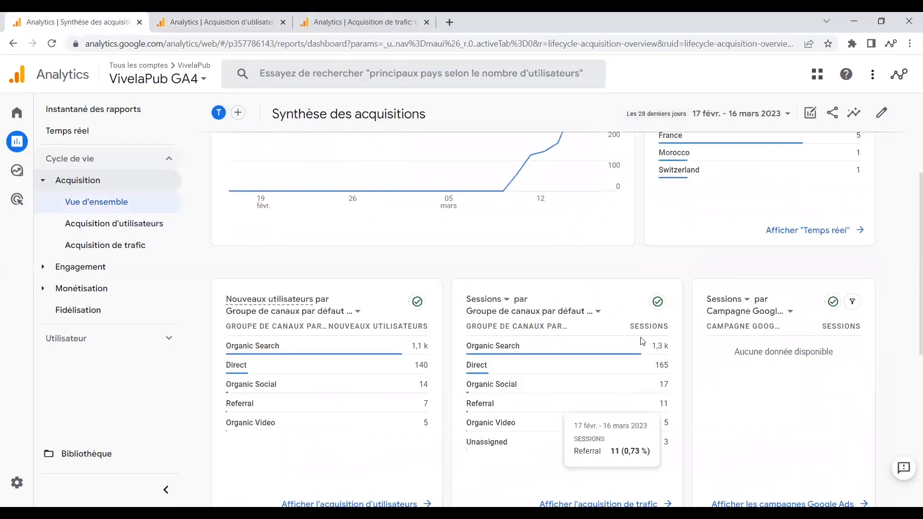
Step: Return to the Acquisition d'utilisateurs report and examine its channel table, including engagement rate and average engagement time
key("ctrl+Tab")
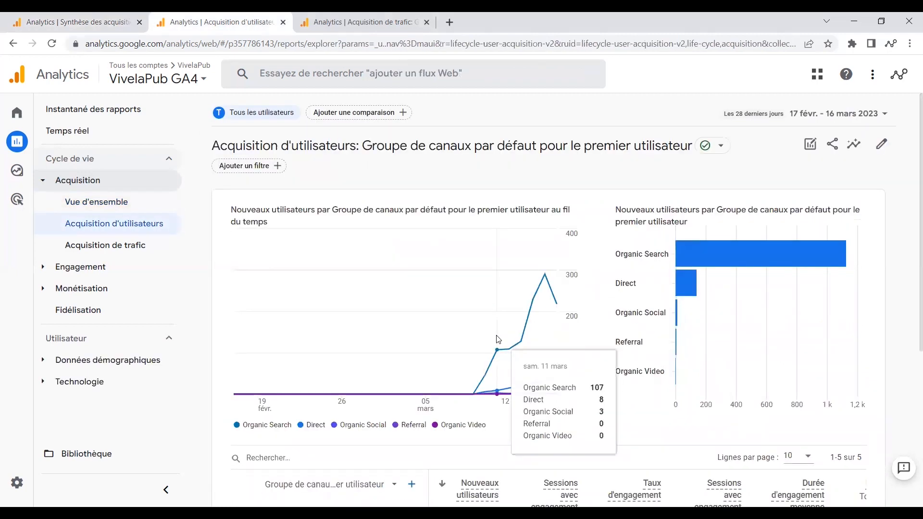
scroll(498, 339, "down", 5)
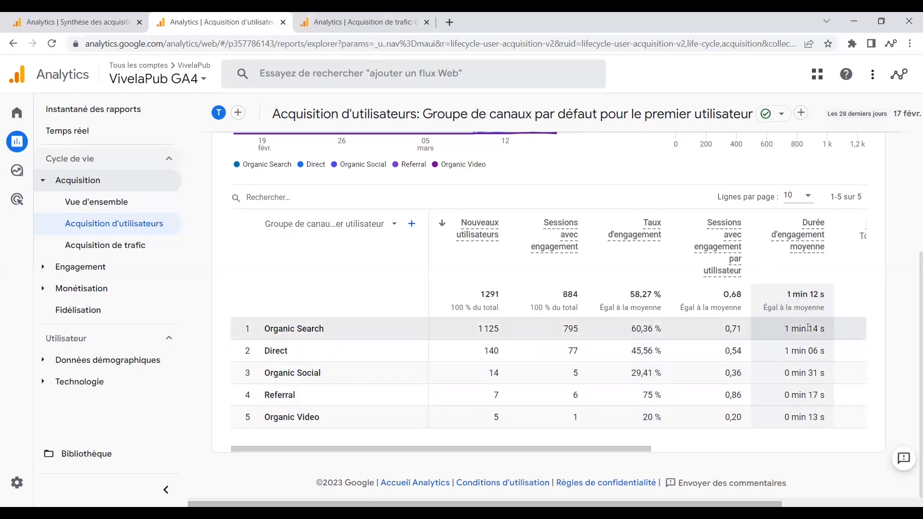
scroll(548, 331, "up", 5)
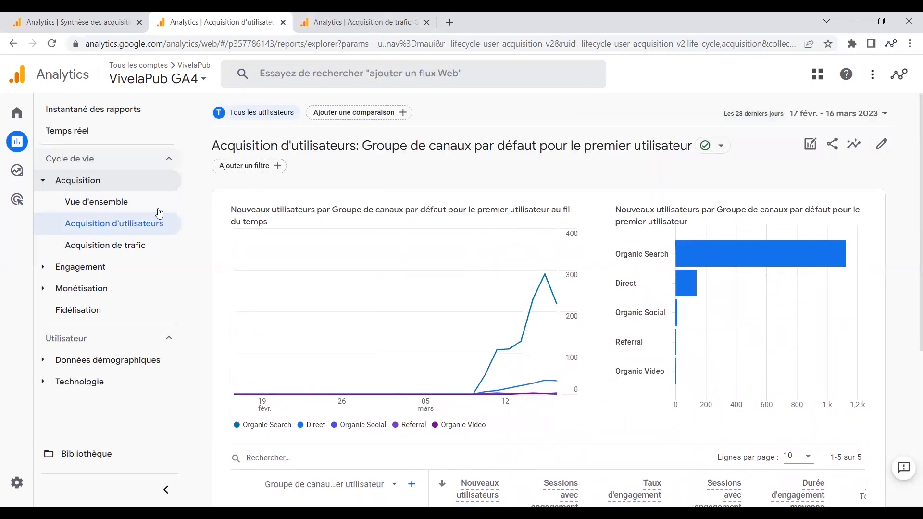
Step: Recheck the Nouveaux utilisateurs by channel group card in Vue d'ensemble, and go back to the user acquisition report
left_click(89, 205)
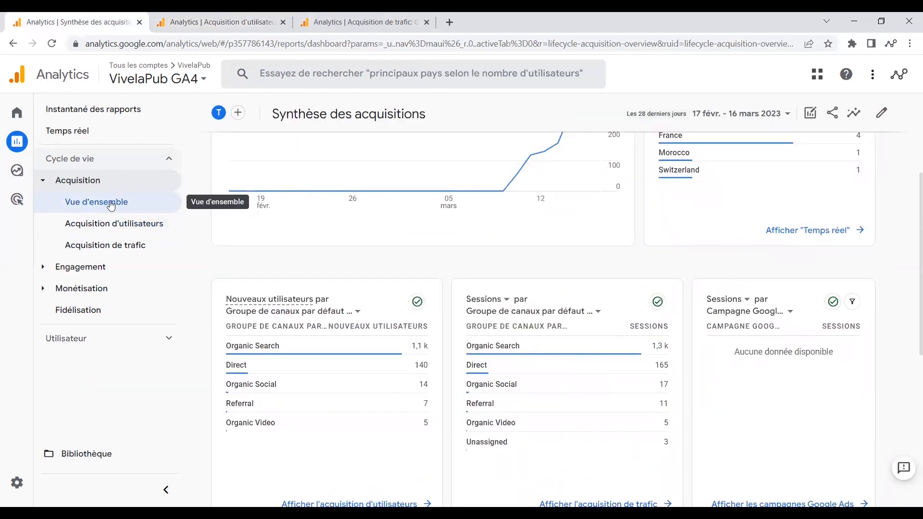
scroll(332, 300, "up", 4)
scroll(327, 298, "down", 4)
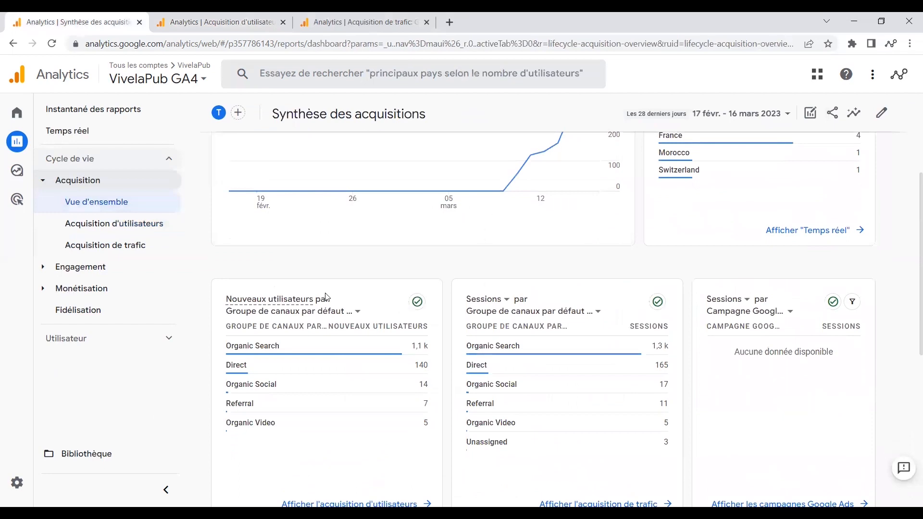
key("ctrl+Tab")
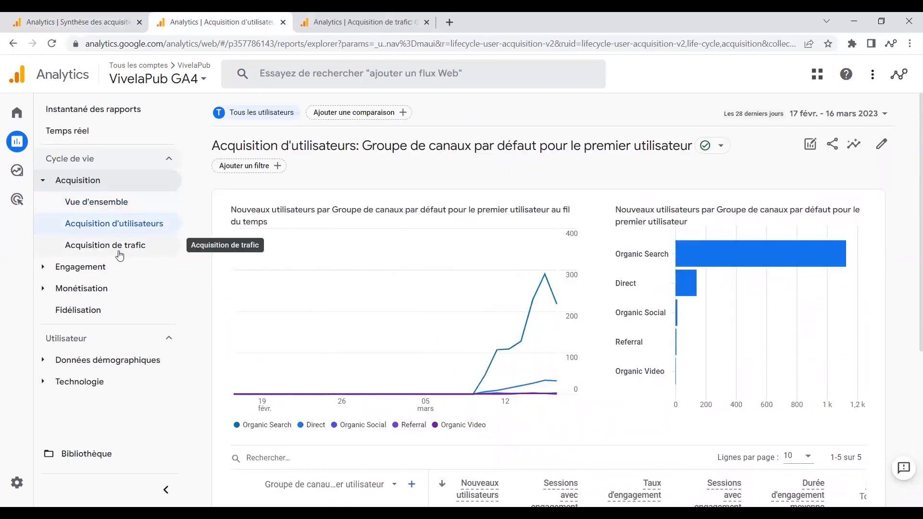
Step: Display the Acquisition de trafic report and compare its charts with those of the Acquisition d'utilisateurs report
key("ctrl+Tab")
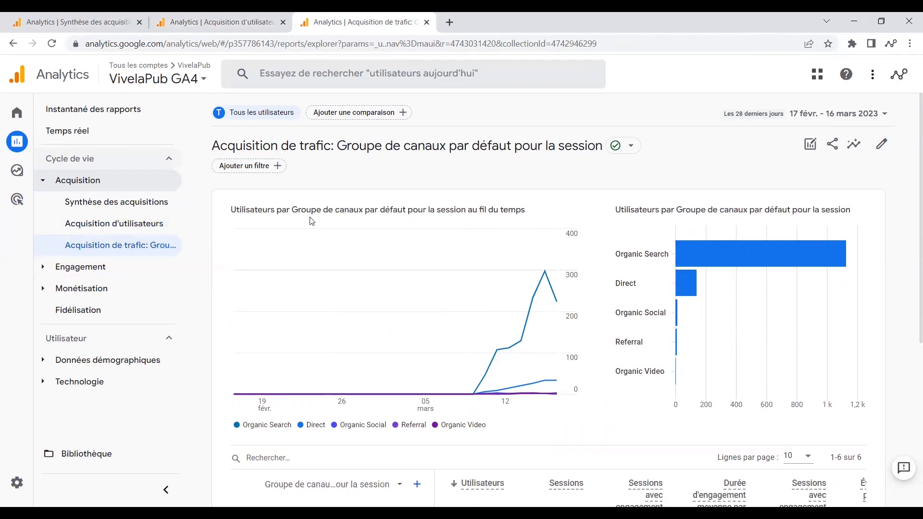
key("ctrl+shift+Tab")
key("ctrl+Tab")
key("ctrl+shift+Tab")
key("ctrl+Tab")
scroll(488, 289, "down", 3)
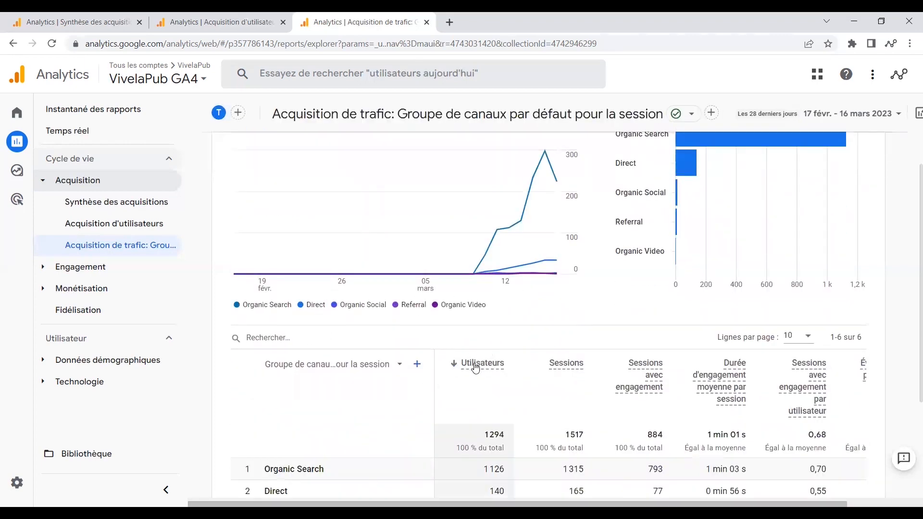
Step: Compare the definition of Nouveaux utilisateurs in the user acquisition table with that of Utilisateurs in the traffic acquisition table
key("ctrl+Page_Up")
mouse_move(476, 368)
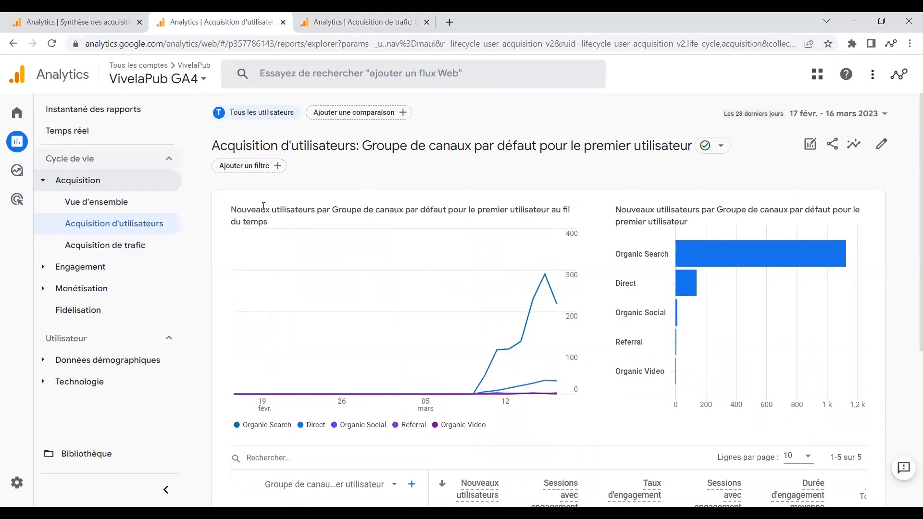
scroll(481, 313, "down", 3)
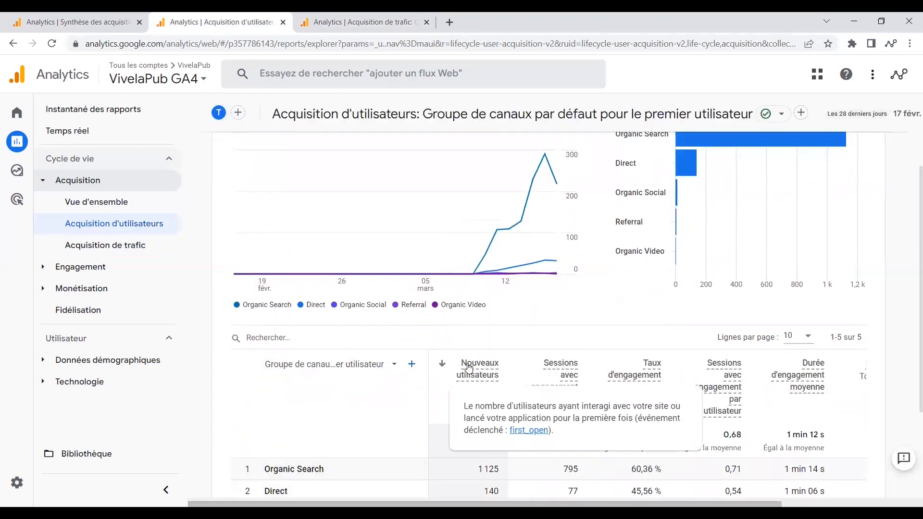
key("ctrl+Tab")
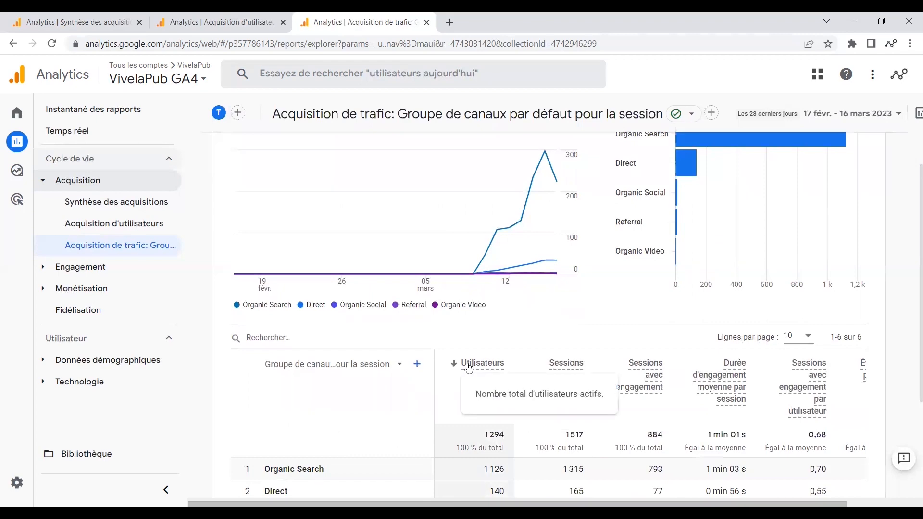
scroll(469, 368, "up", 3)
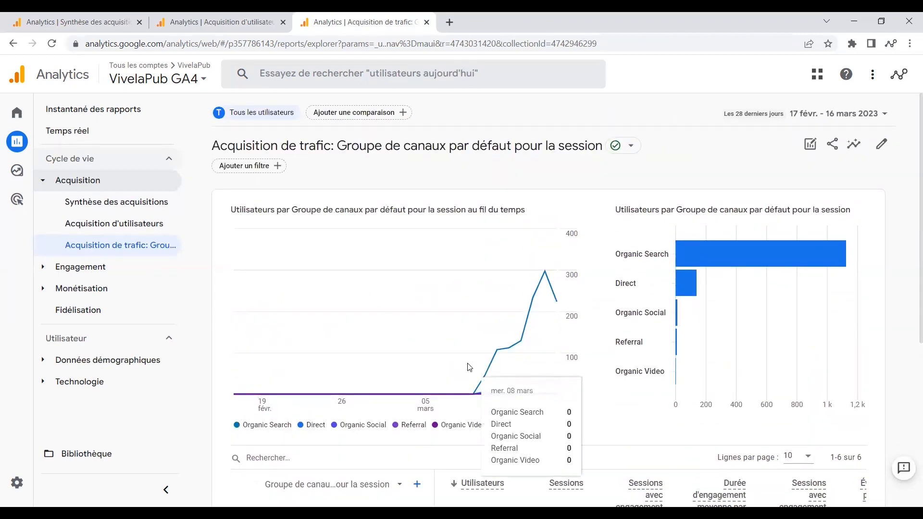
Step: Review the user acquisition, traffic acquisition and Synthèse des acquisitions reports in turn, and return to Acquisition de trafic
key("ctrl+shift+Tab")
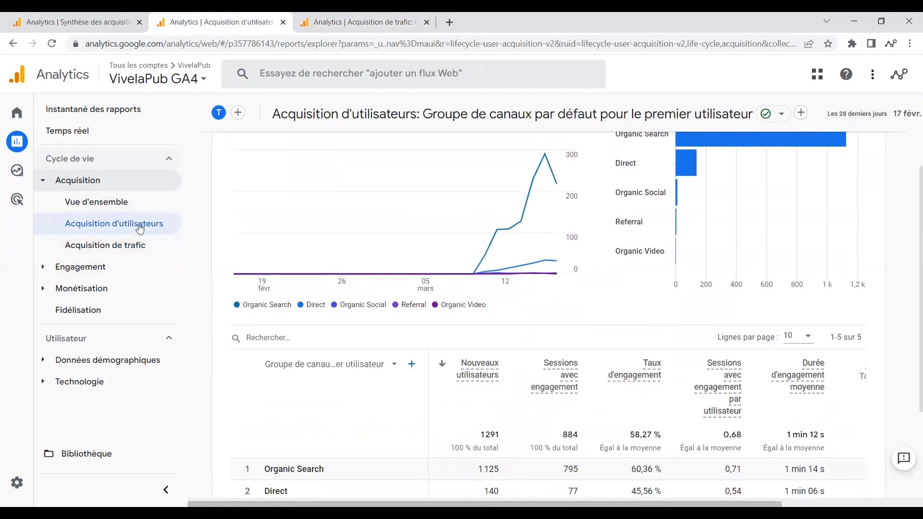
key("ctrl+Tab")
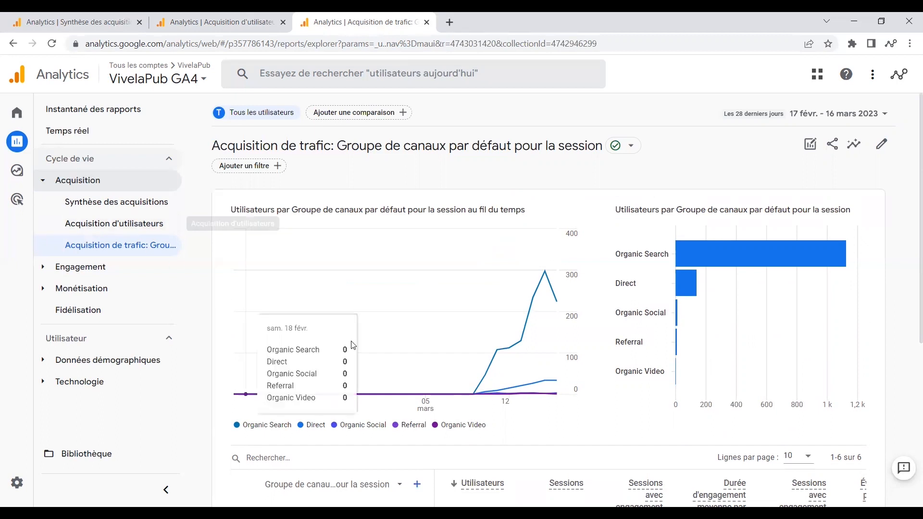
mouse_move(665, 315)
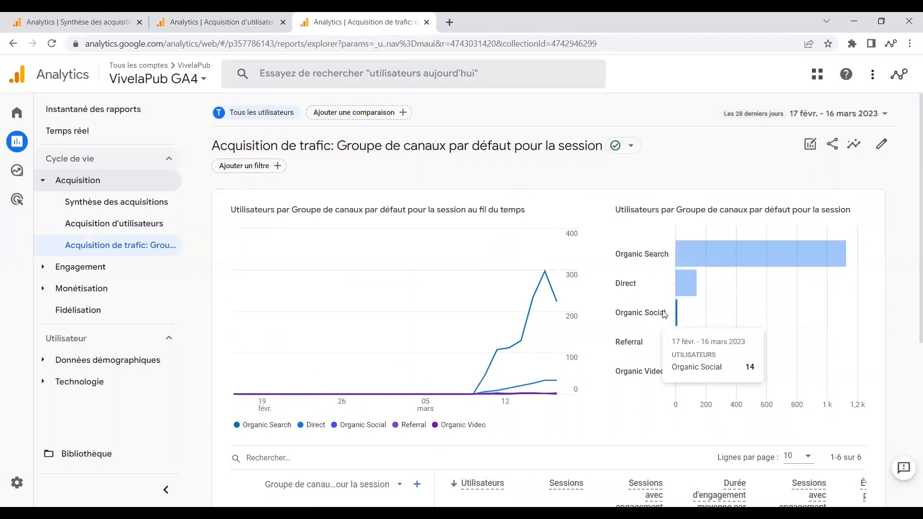
key("ctrl+Tab")
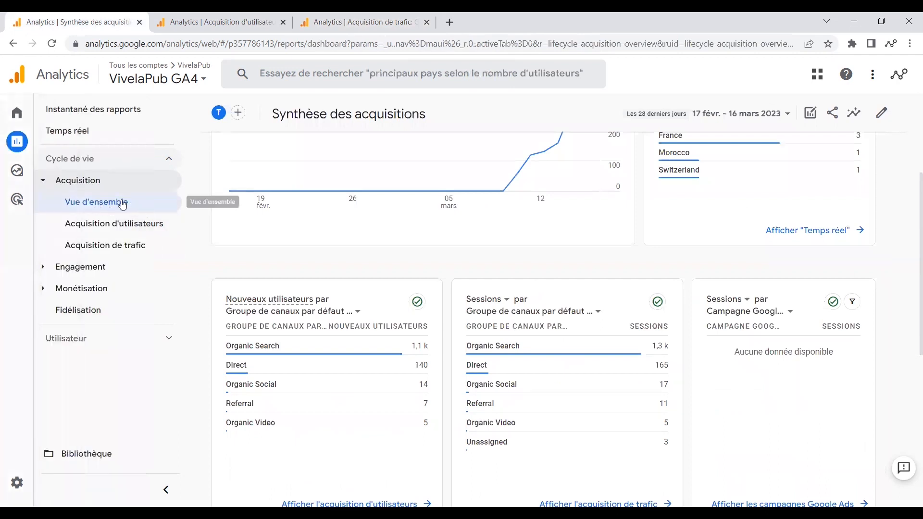
key("ctrl+shift+Tab")
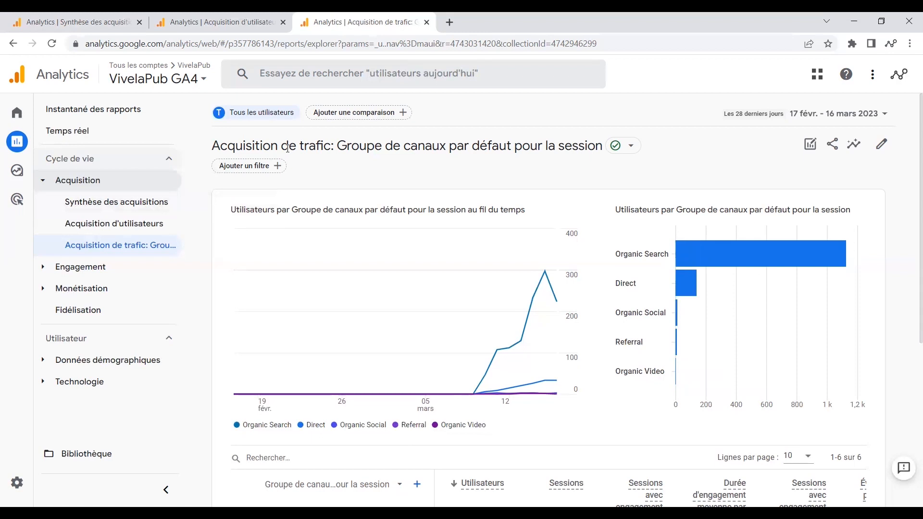
Step: Open the customization of the Acquisition de trafic report and review its configured dimensions and metrics
left_click(886, 147)
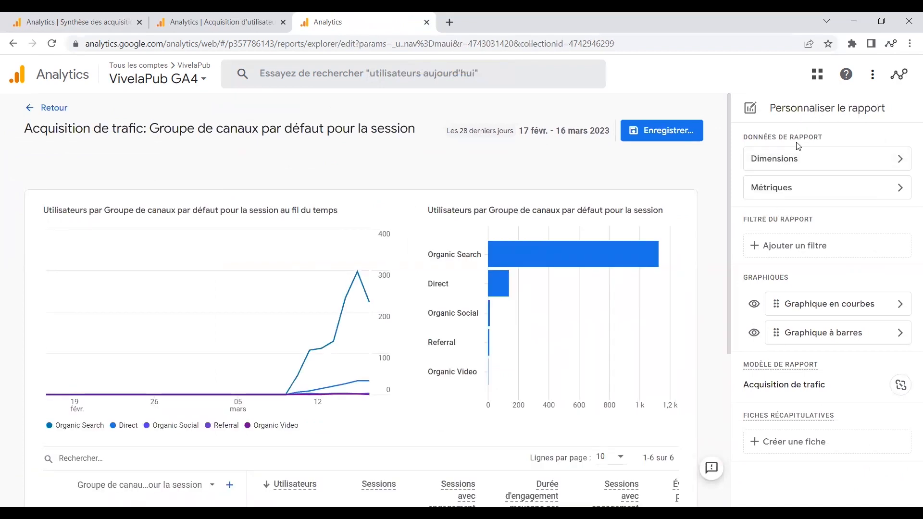
left_click(852, 165)
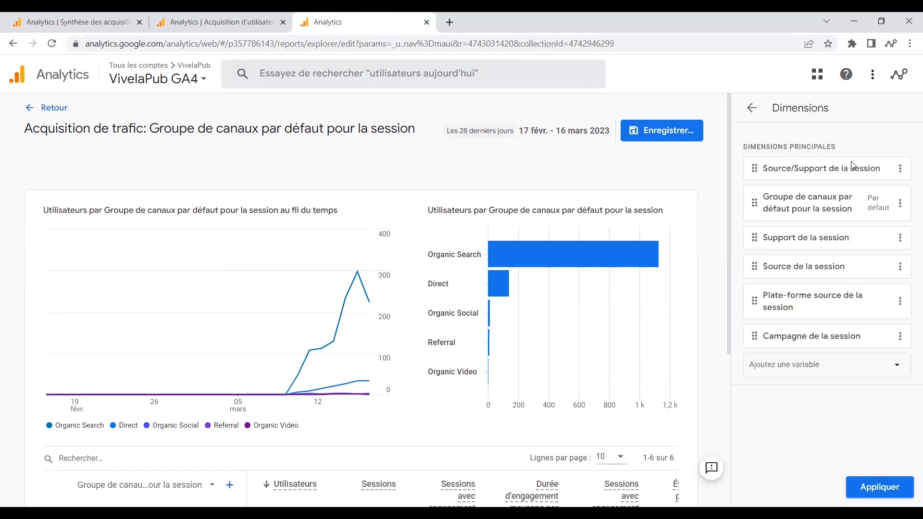
scroll(313, 372, "down", 3)
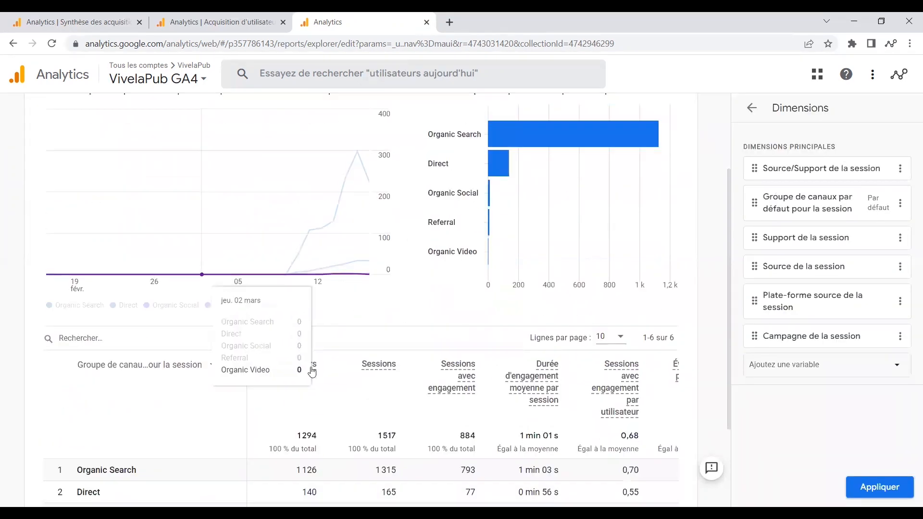
left_click(752, 108)
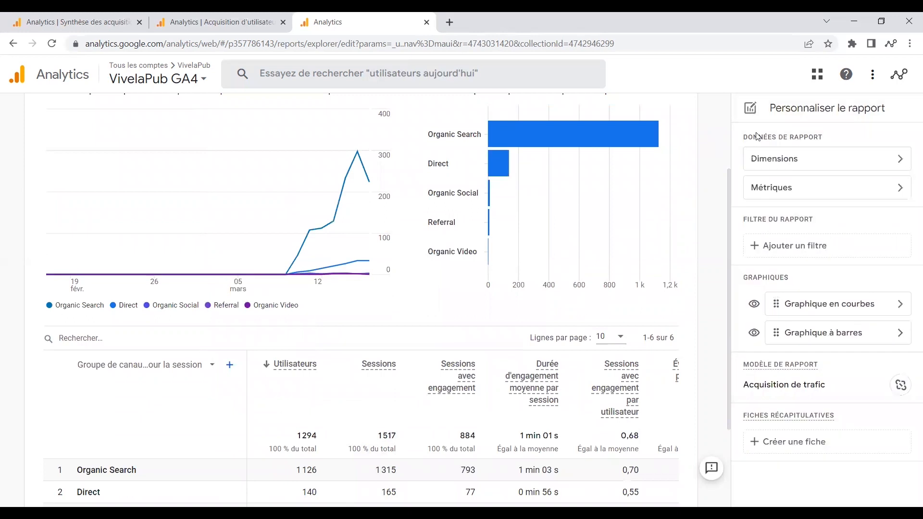
left_click(812, 186)
scroll(811, 216, "down", 2)
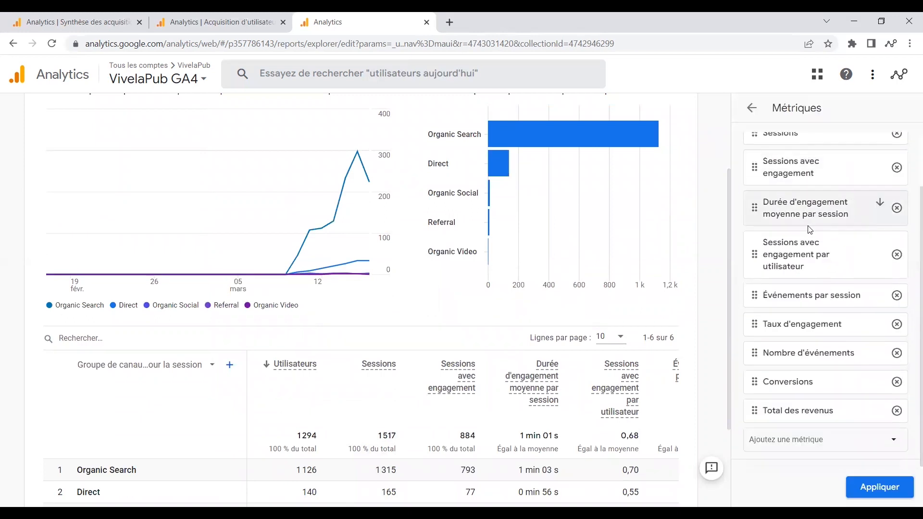
scroll(811, 230, "up", 2)
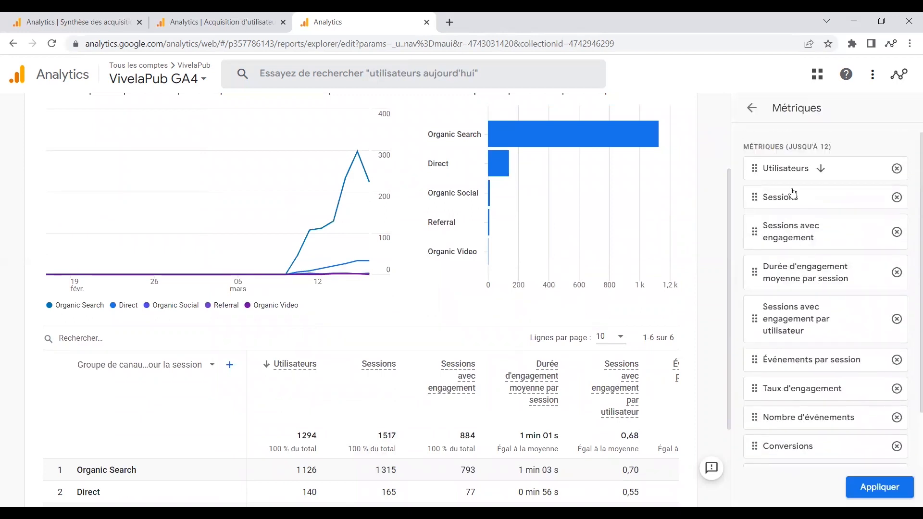
left_click(750, 109)
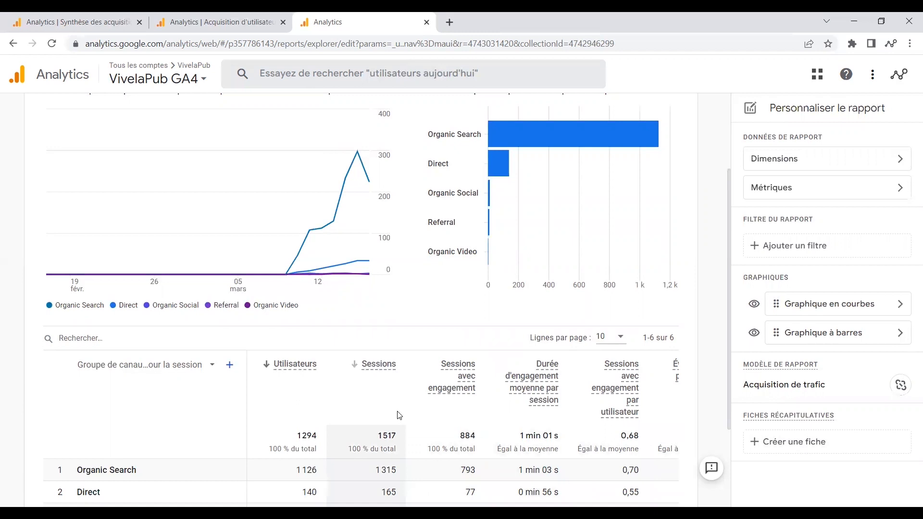
Step: Create a summary card showing Sessions by Groupe de canaux par défaut pour la session as a donut chart
mouse_move(577, 195)
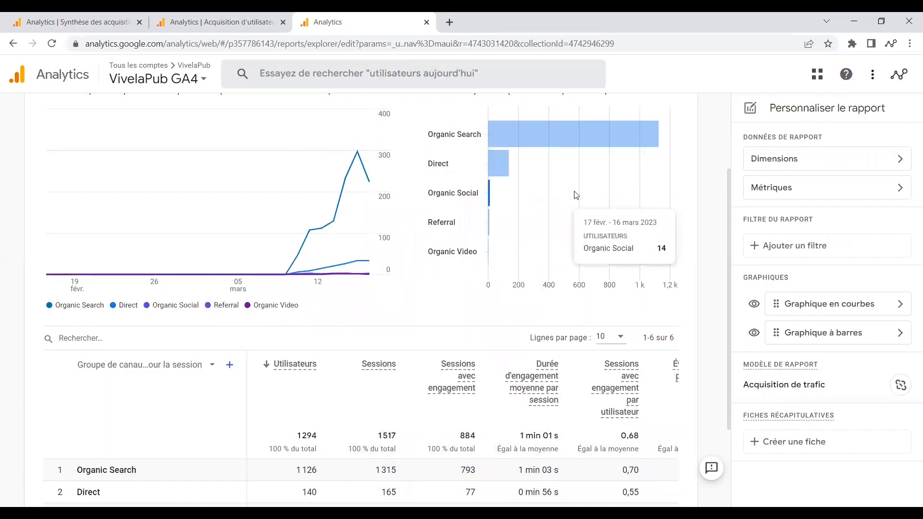
left_click(809, 443)
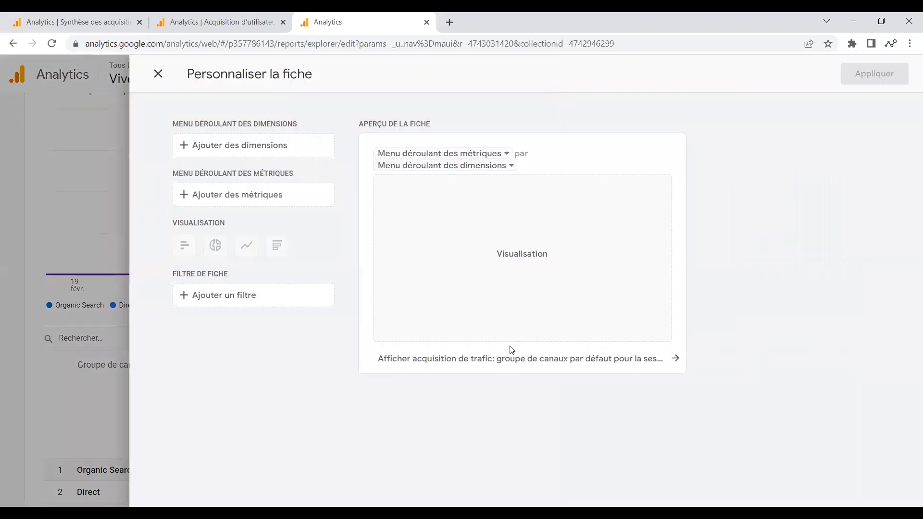
left_click(279, 158)
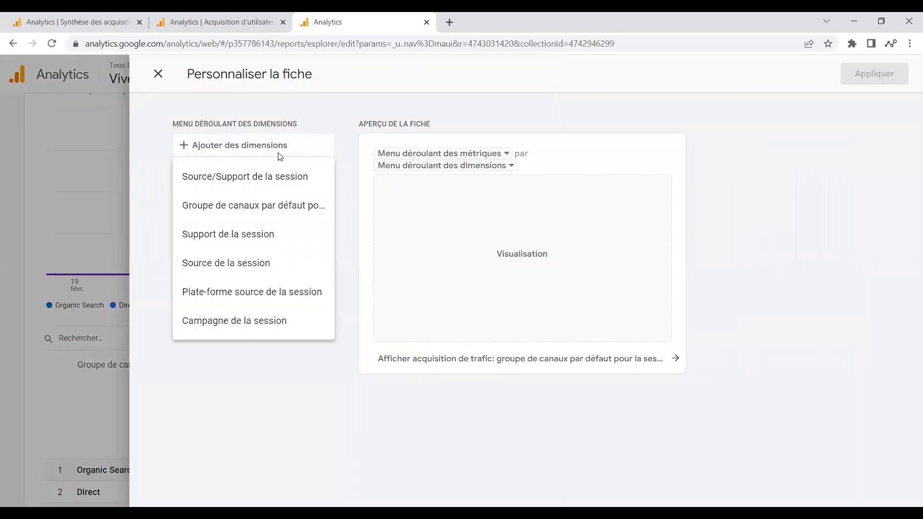
left_click(272, 210)
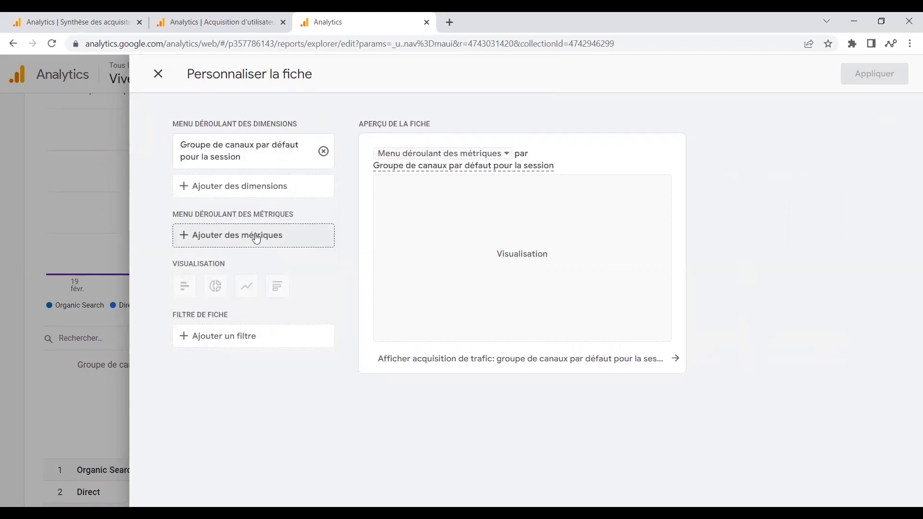
left_click(255, 237)
left_click(227, 263)
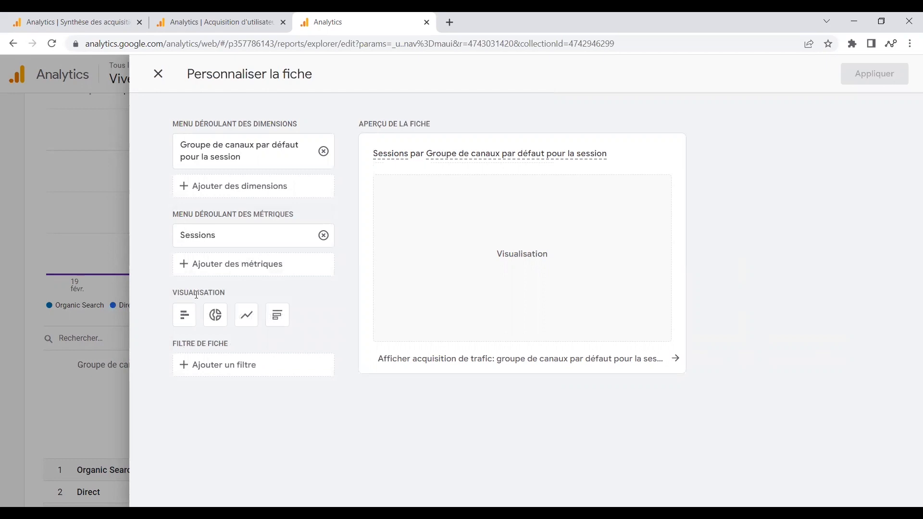
left_click(215, 316)
mouse_move(488, 221)
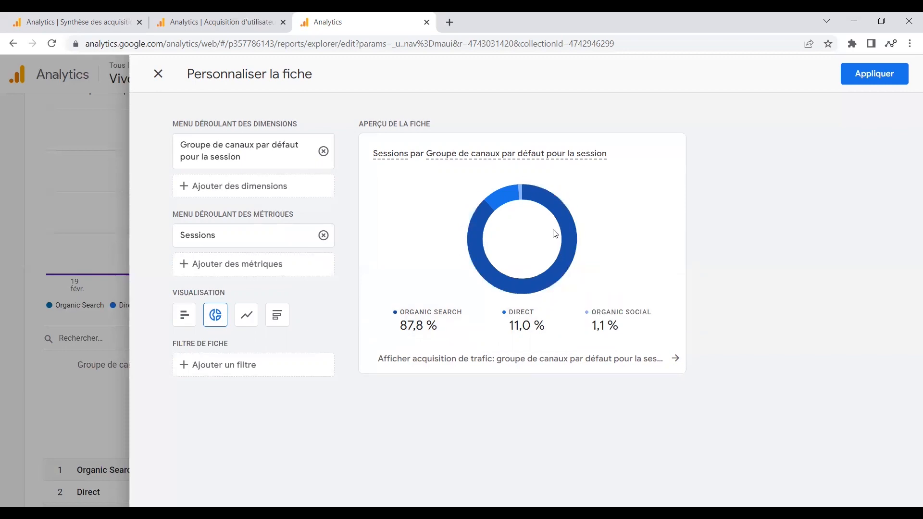
left_click(853, 78)
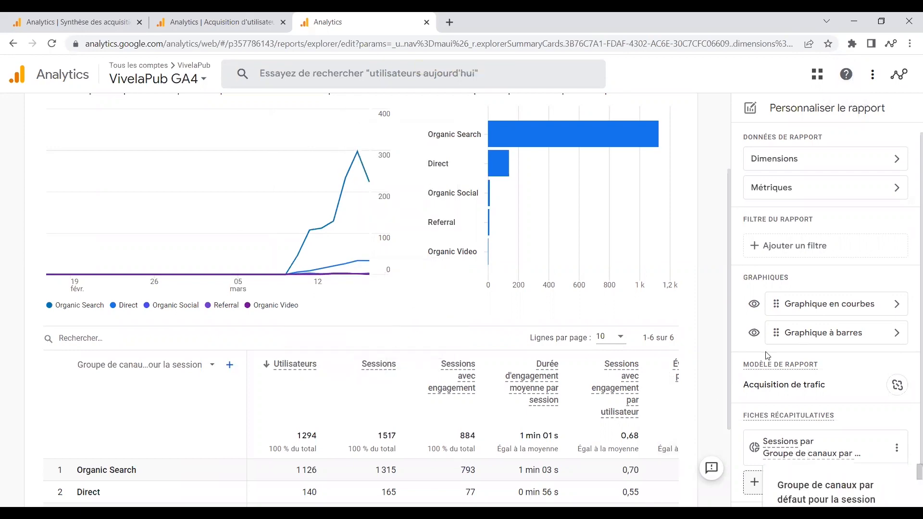
Step: Save the changes to the current Acquisition de trafic report and look over its charts and channel table
scroll(604, 270, "up", 3)
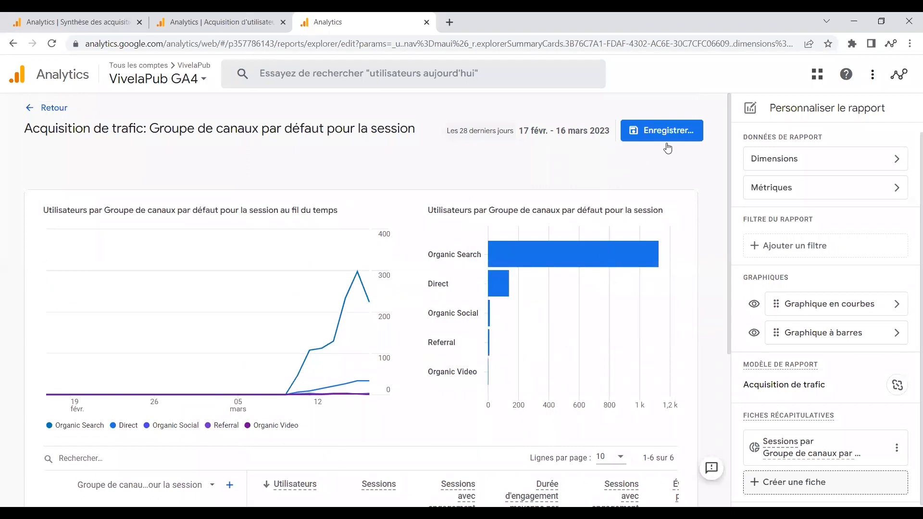
left_click(676, 130)
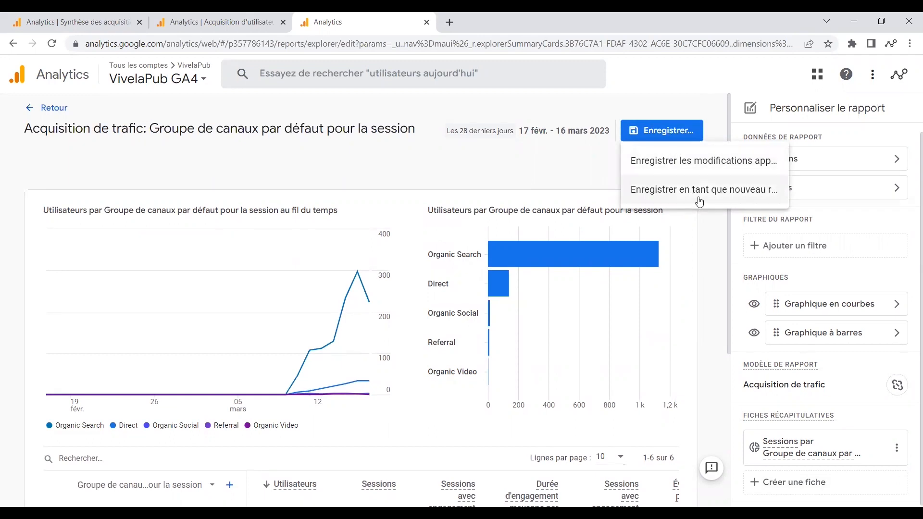
left_click(694, 167)
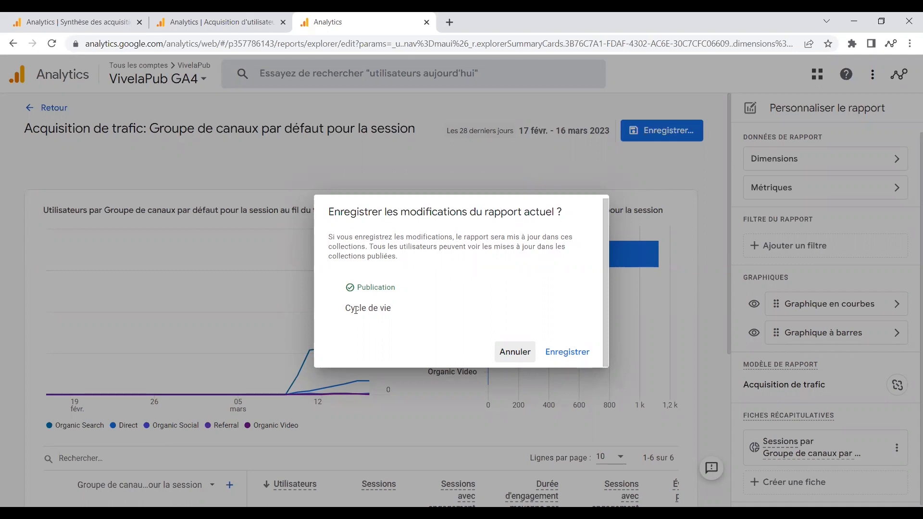
left_click(568, 354)
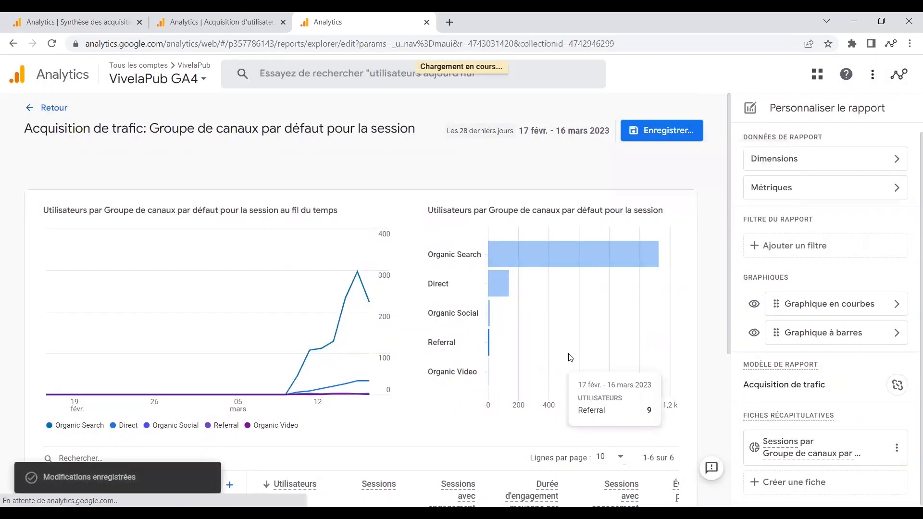
scroll(436, 303, "down", 5)
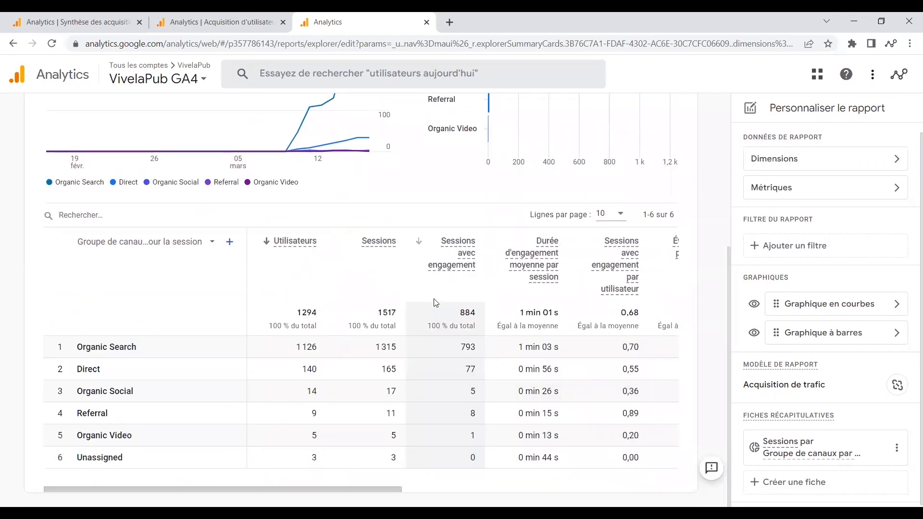
scroll(435, 303, "up", 5)
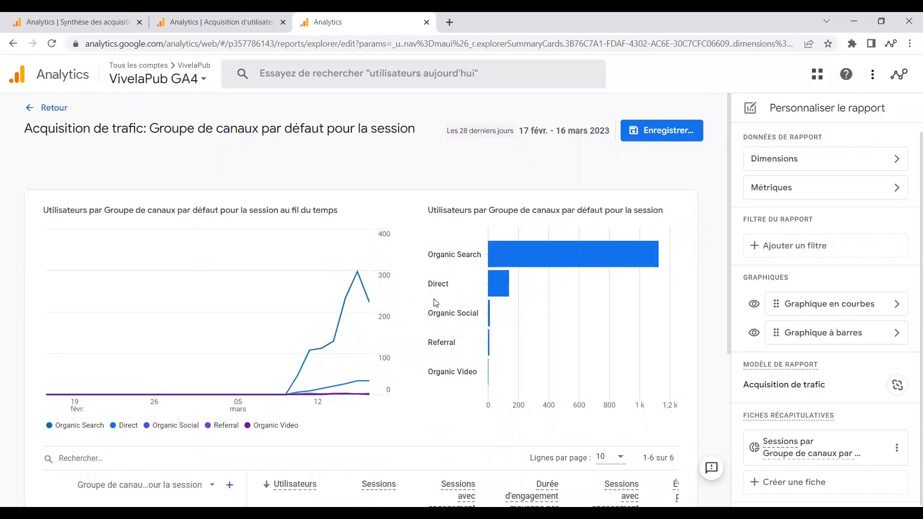
Step: Open the customization of the Synthèse des acquisitions report and bring up the selection of cards to add
key("ctrl+1")
scroll(435, 303, "up", 4)
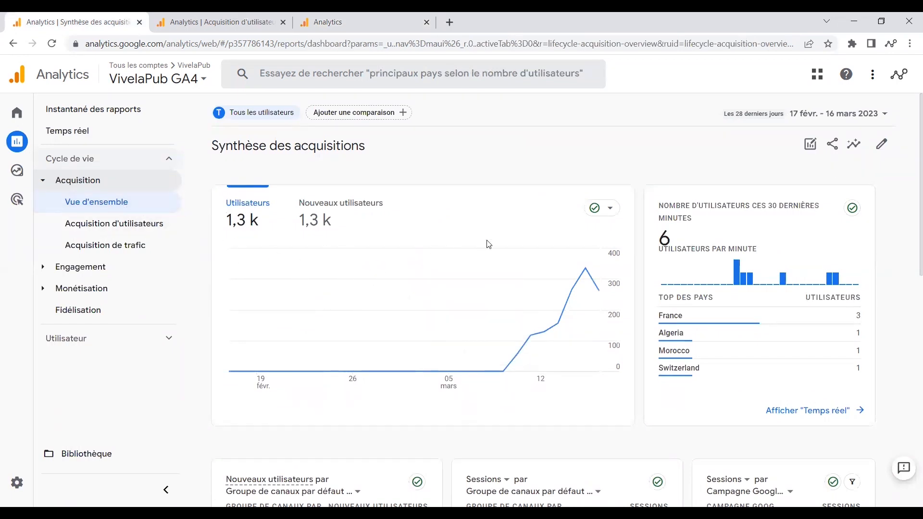
left_click(884, 150)
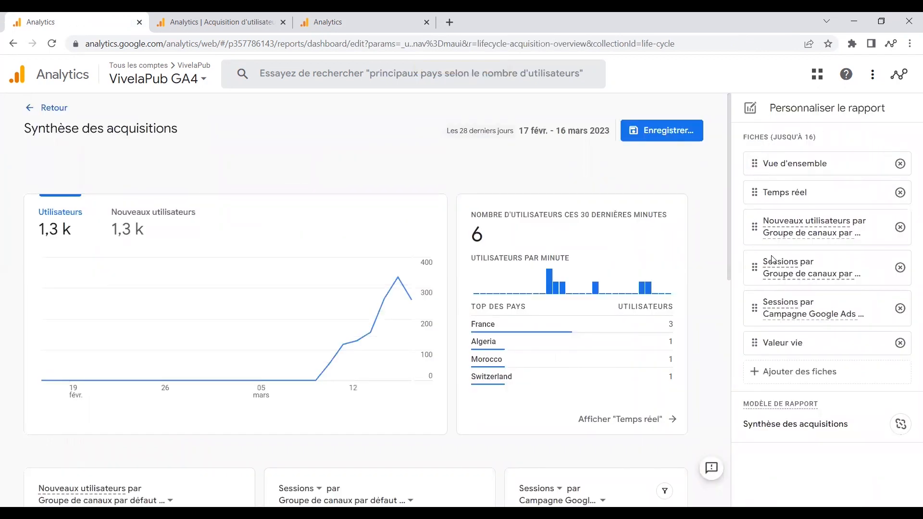
left_click(797, 378)
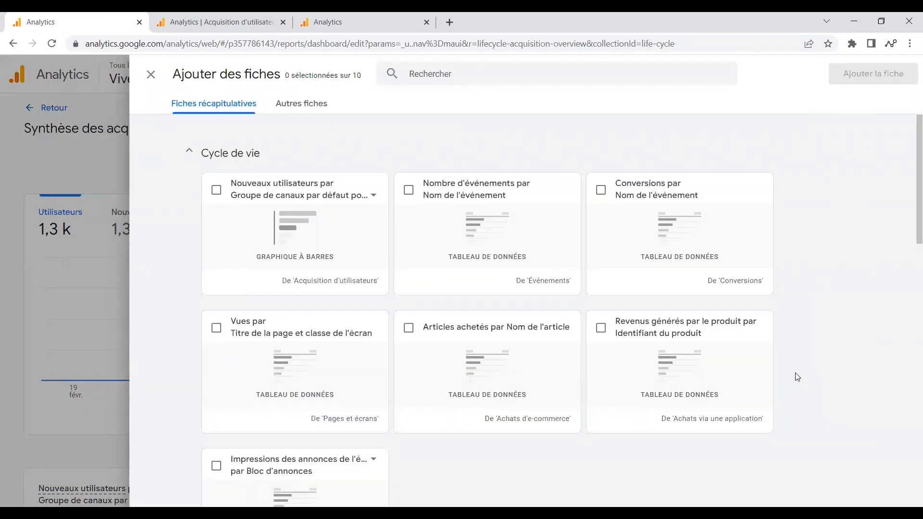
Step: Check the open acquisition reports and examine the summary cards offered for the overview under Cycle de vie and Utilisateur
key("ctrl+Tab")
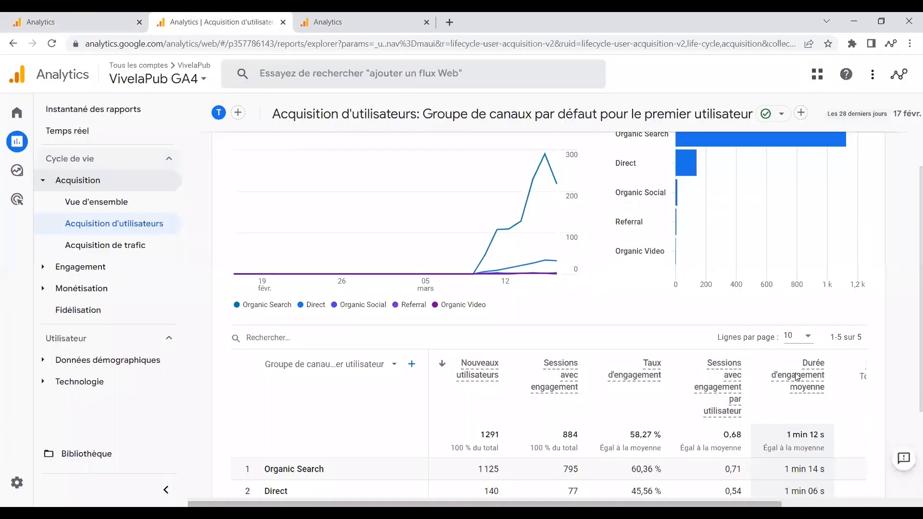
key("ctrl+Tab")
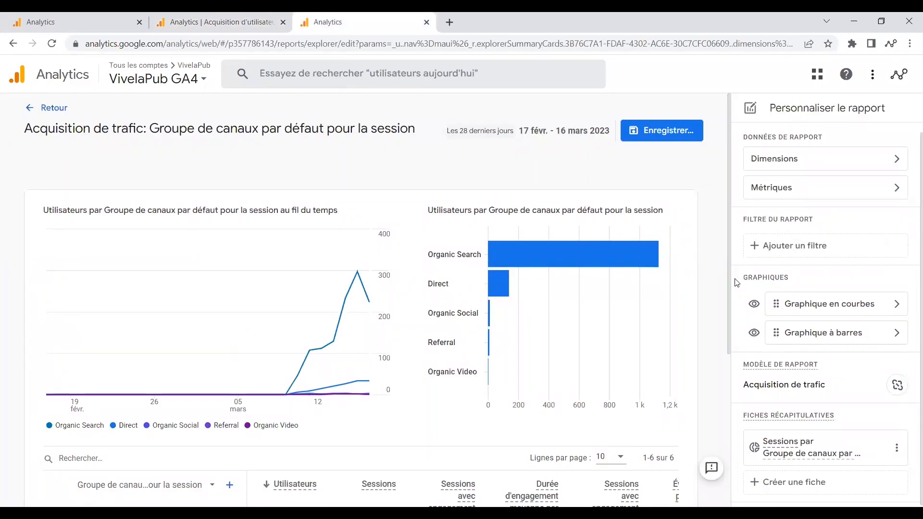
key("ctrl+Tab")
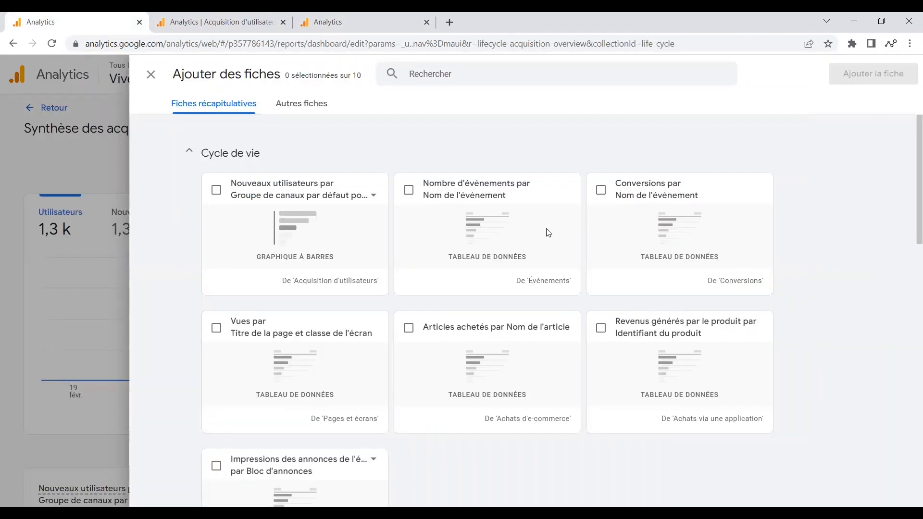
scroll(486, 231, "down", 3)
scroll(486, 230, "down", 3)
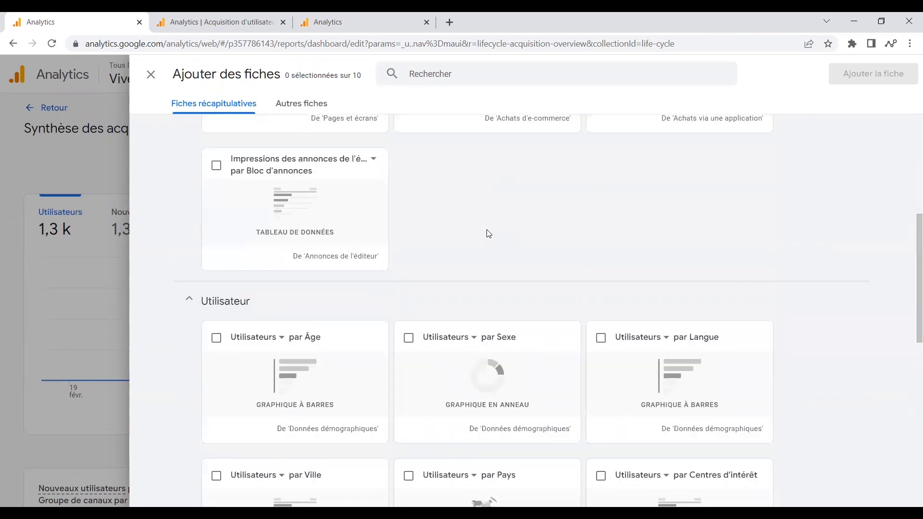
scroll(487, 233, "up", 6)
scroll(411, 267, "down", 1)
scroll(412, 268, "down", 3)
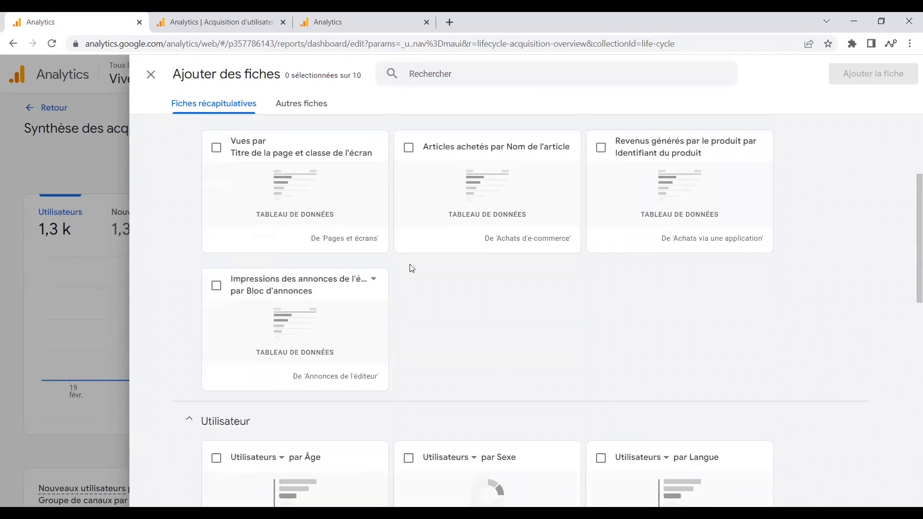
scroll(412, 268, "up", 4)
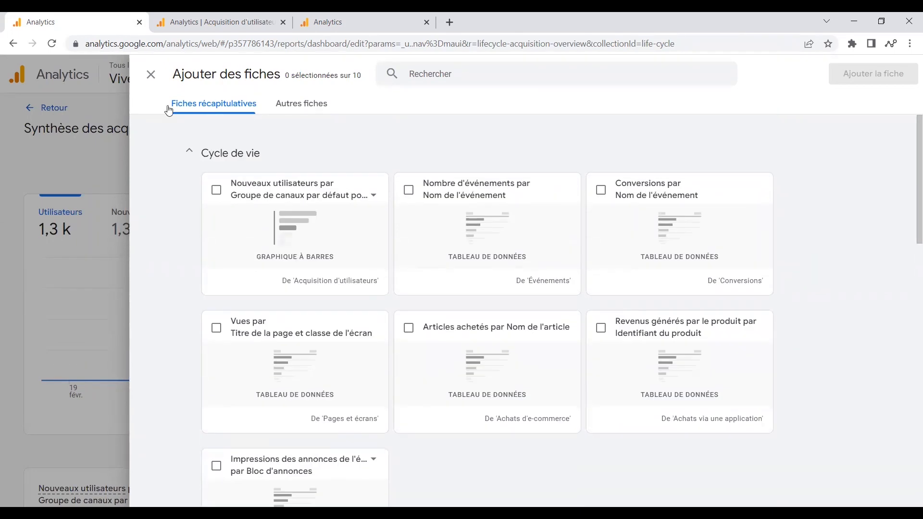
Step: Reload the page and add the donut chart card Sessions par Groupe de canaux par défaut pour la session to Synthèse des acquisitions
left_click(51, 44)
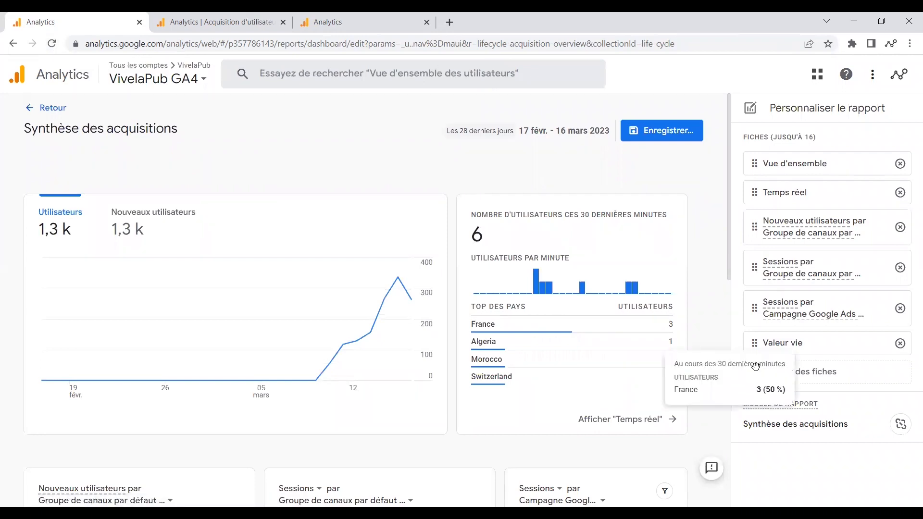
left_click(789, 378)
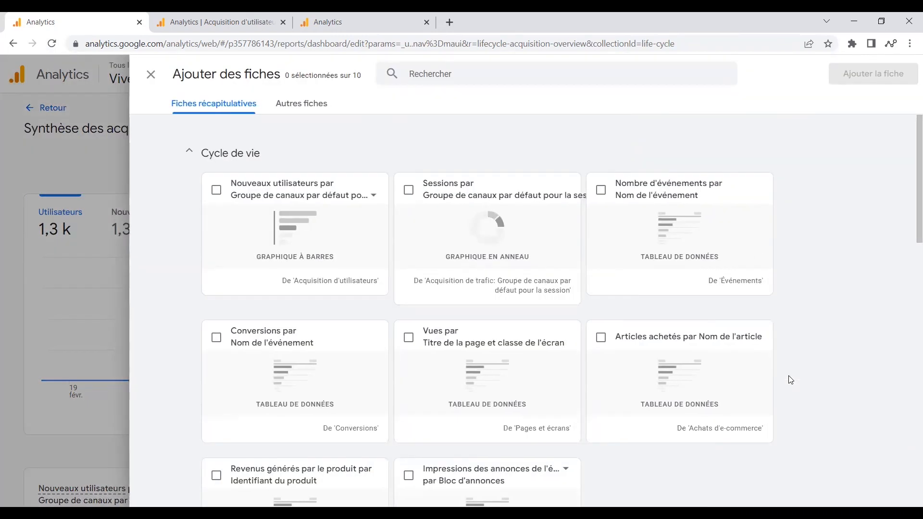
left_click(409, 192)
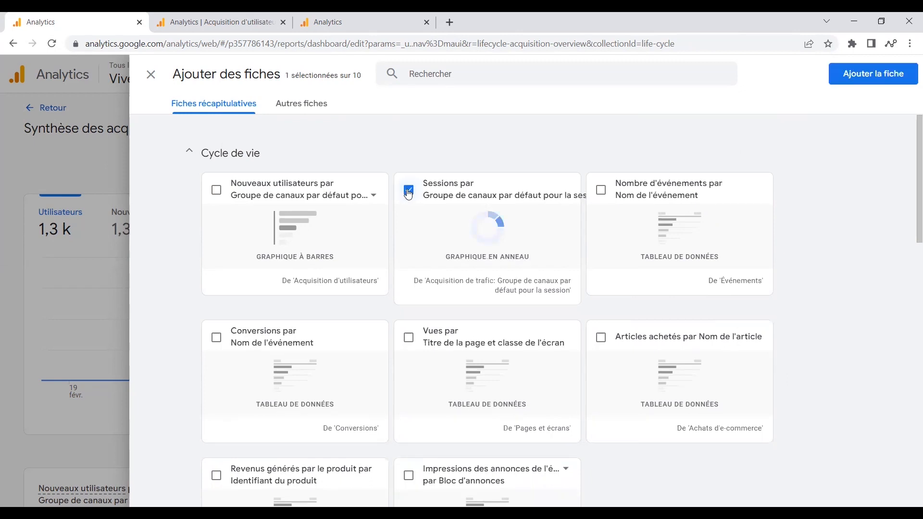
left_click(859, 85)
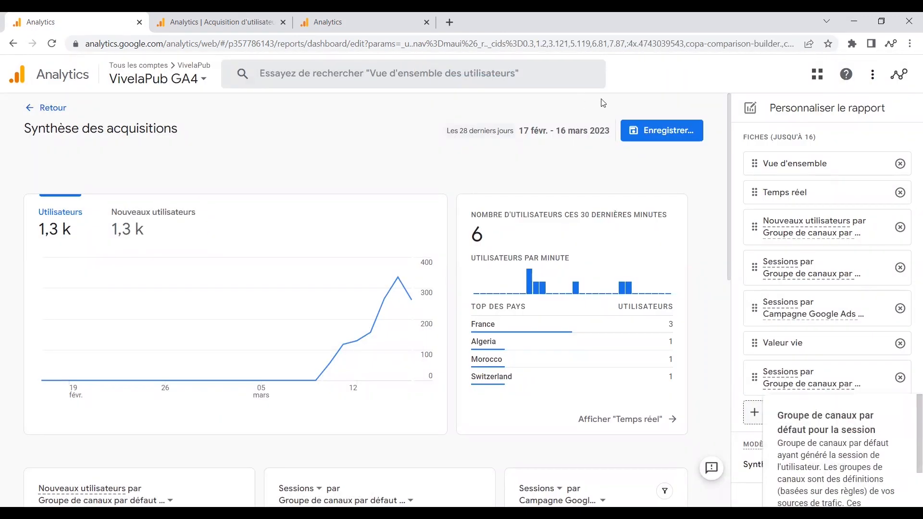
Step: Save the changes to the current Synthèse des acquisitions report and review its cards down to the Sessions donut chart
left_click(648, 126)
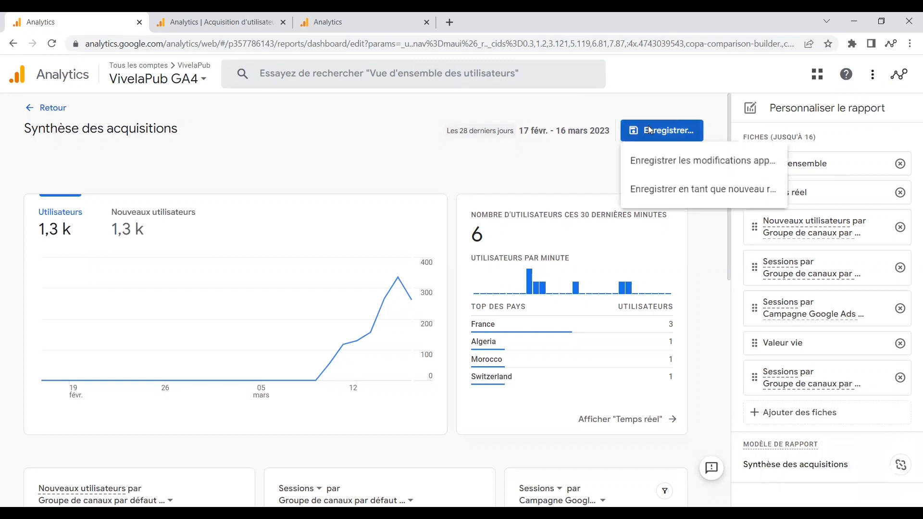
left_click(662, 163)
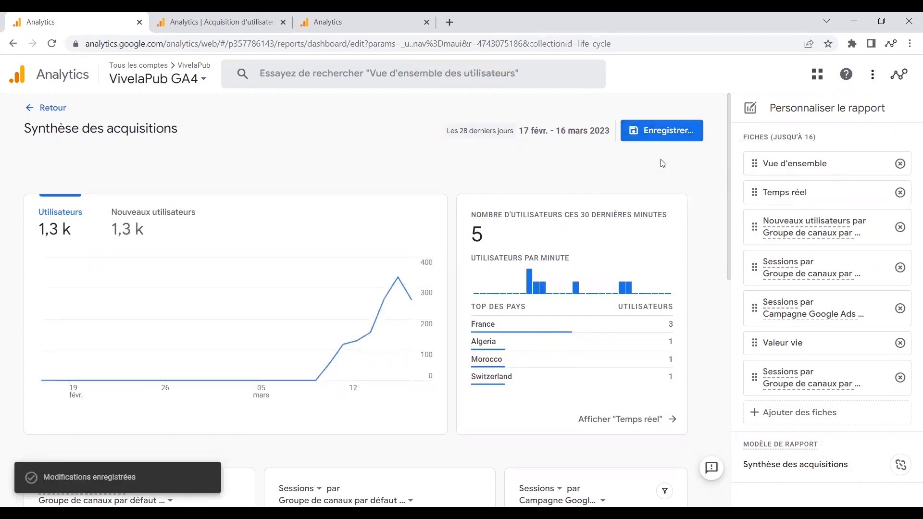
scroll(662, 164, "down", 3)
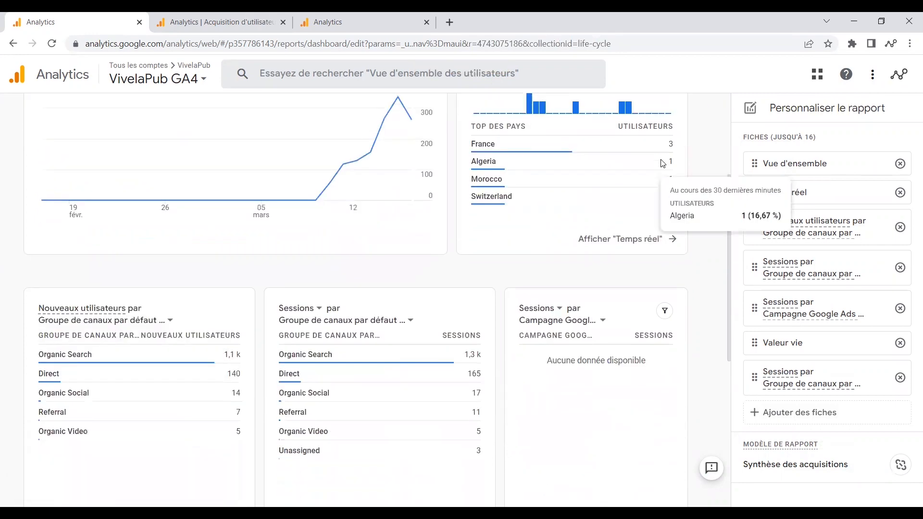
scroll(662, 164, "down", 5)
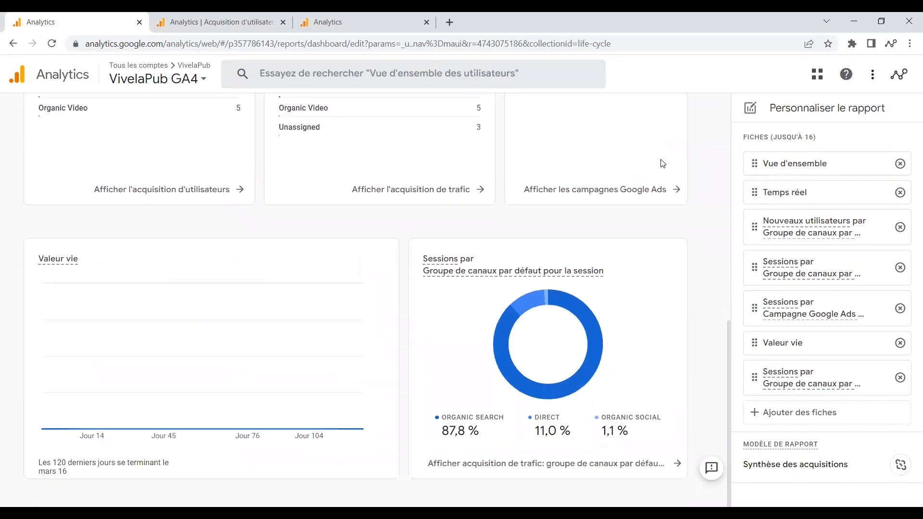
mouse_move(560, 391)
Step: Save the customized Acquisition de trafic report as a new report named "Copie de Acquisition de trafic: camembert"
key("ctrl+shift+Tab")
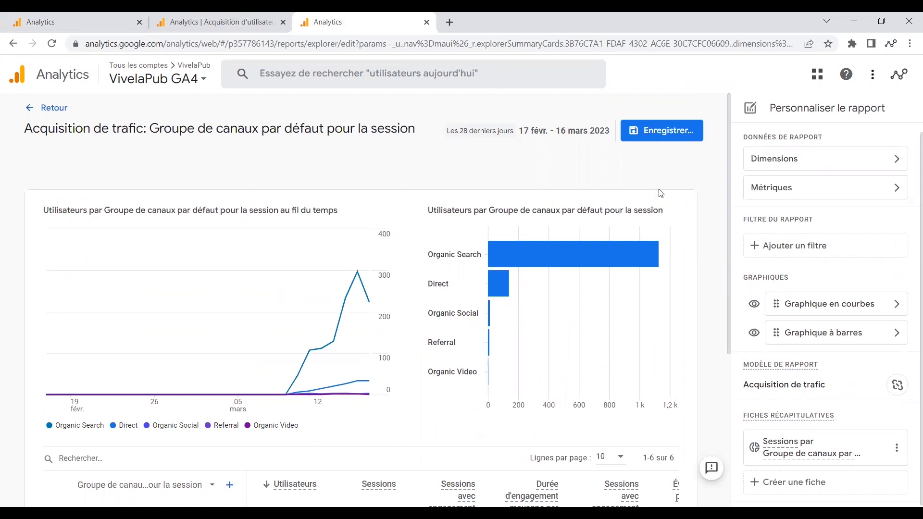
left_click(672, 136)
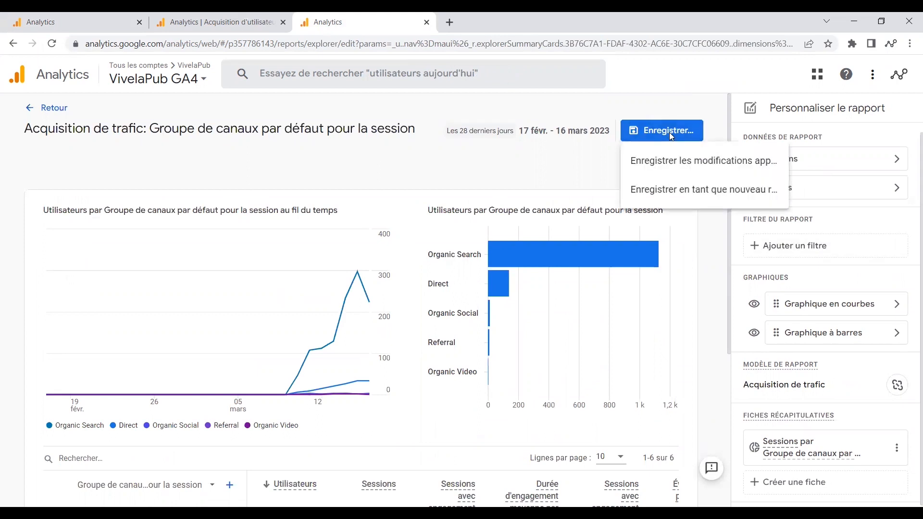
left_click(676, 191)
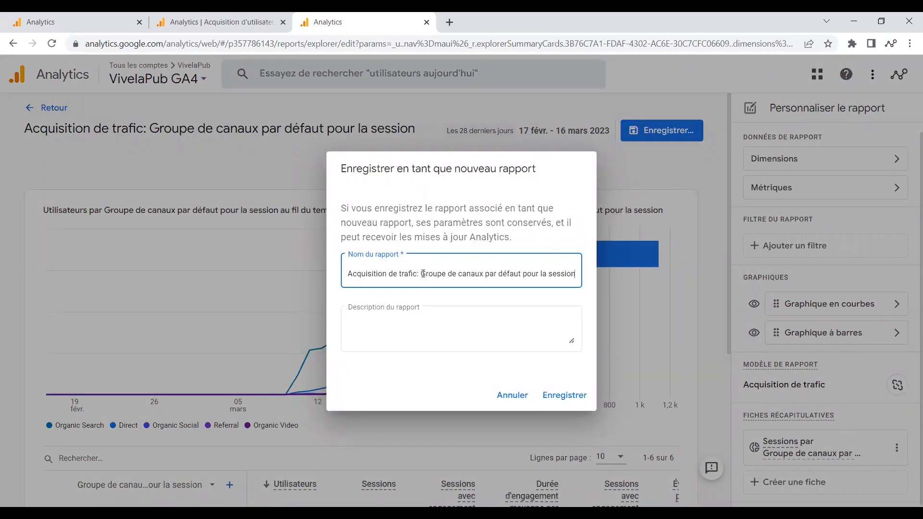
left_click_drag(423, 274, 632, 300)
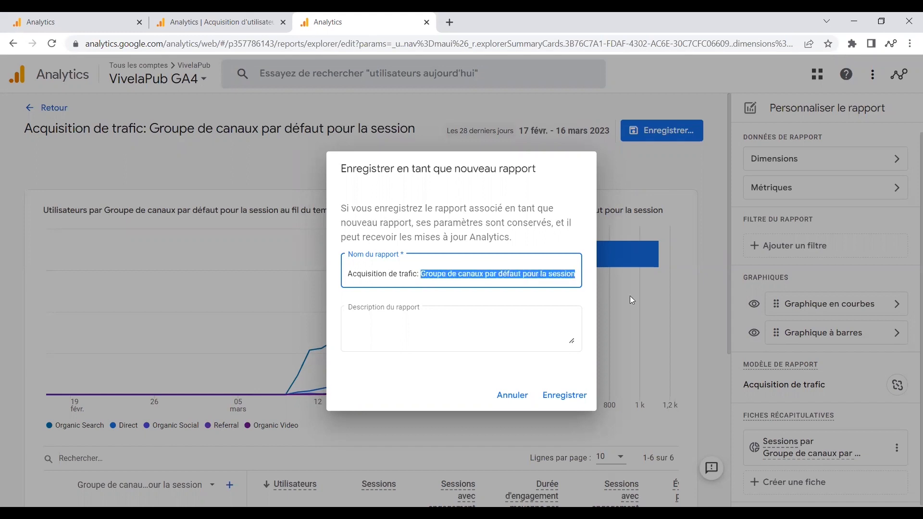
type("ca")
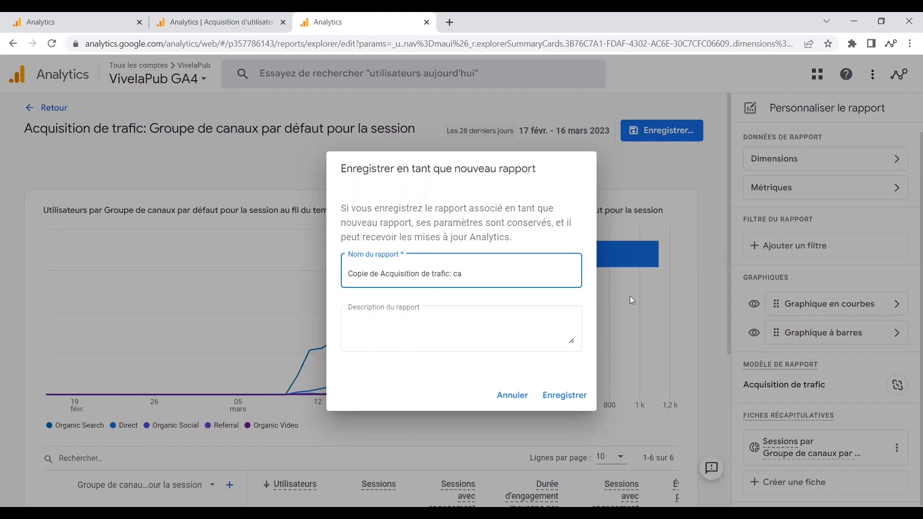
type("membert")
left_click(574, 396)
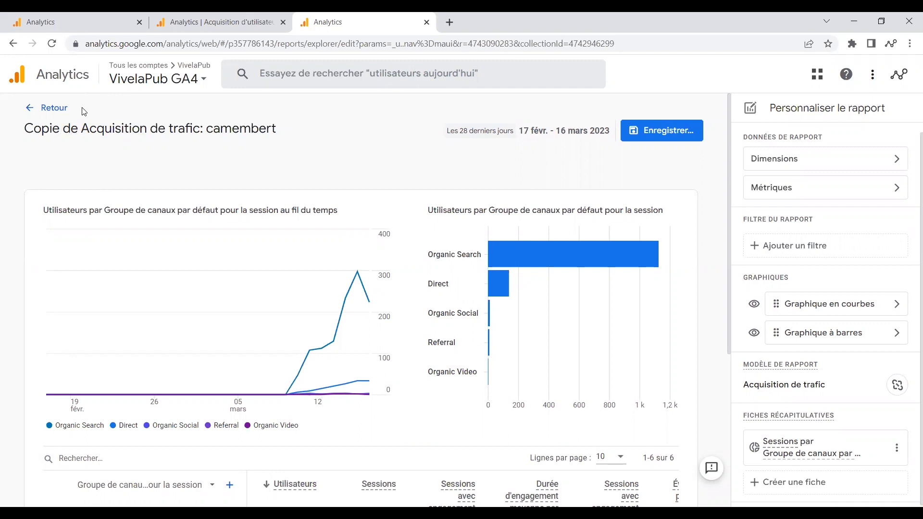
Step: Leave the report customization, return to the reports and list those under Acquisition
left_click(59, 110)
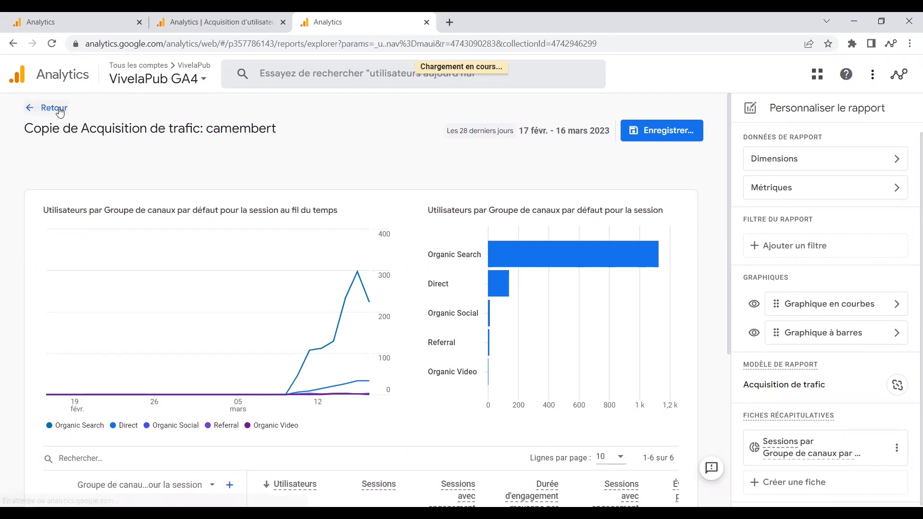
left_click(16, 142)
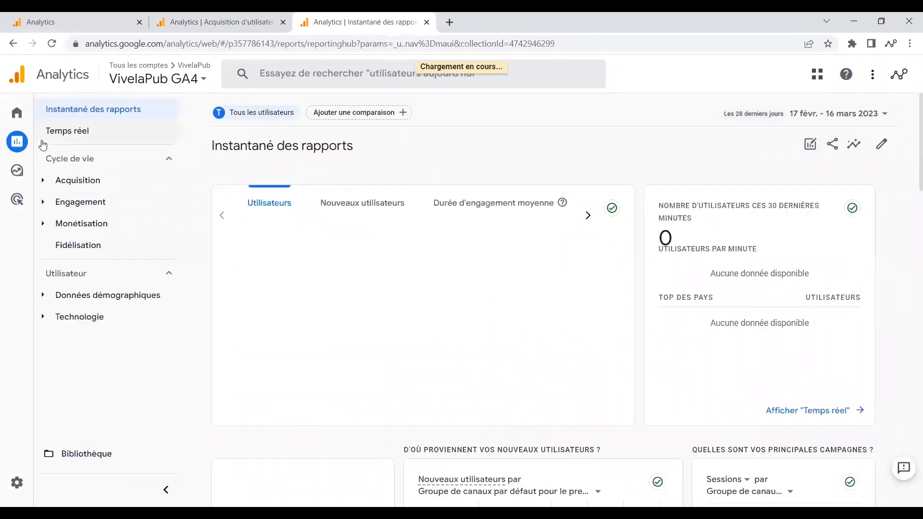
left_click(62, 181)
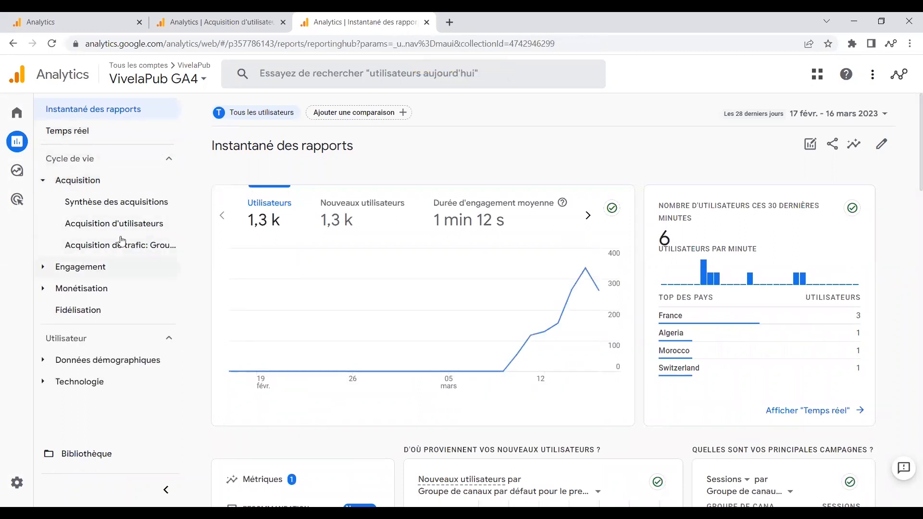
Step: Open "Copie de Acquisition de trafic: camembert" from the reports in the Bibliothèque
left_click(97, 455)
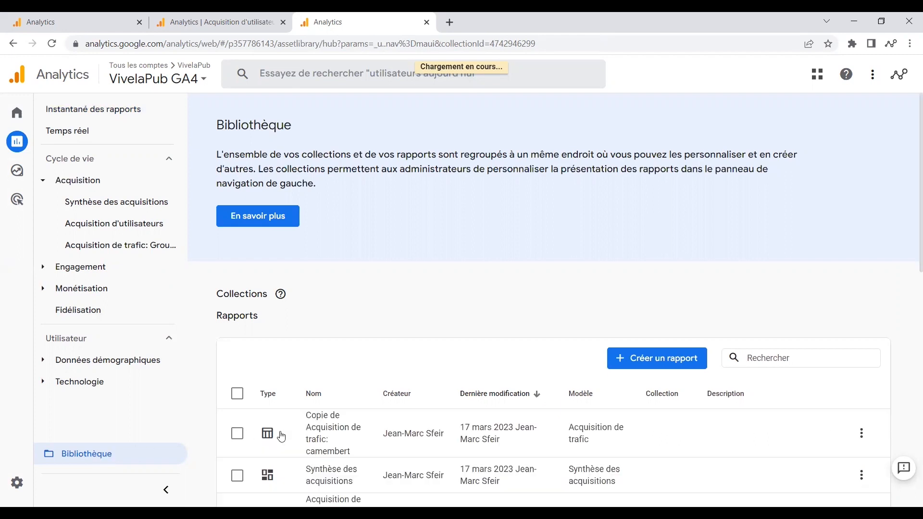
left_click(335, 436)
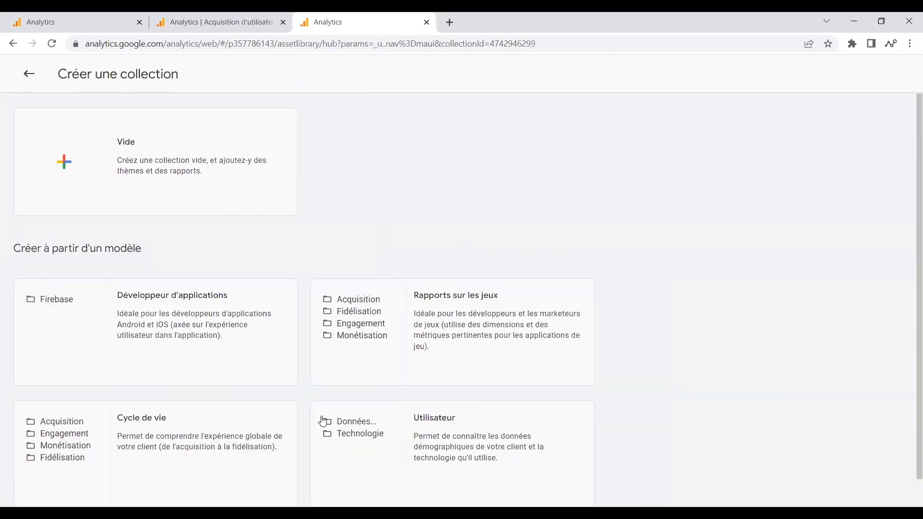
left_click(27, 79)
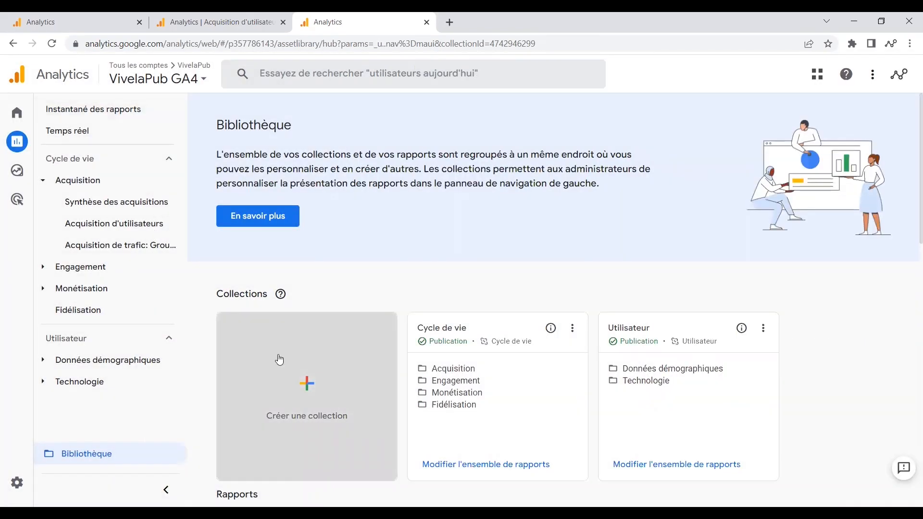
scroll(279, 358, "down", 4)
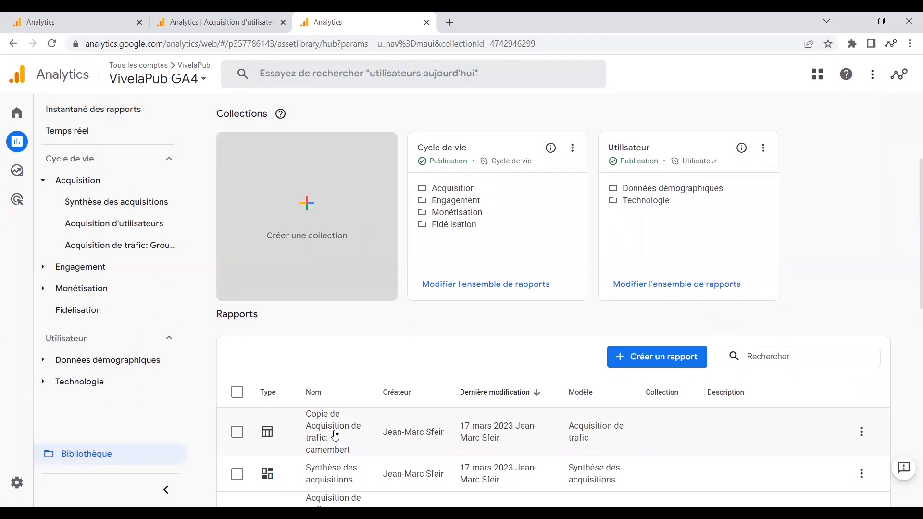
left_click(382, 446)
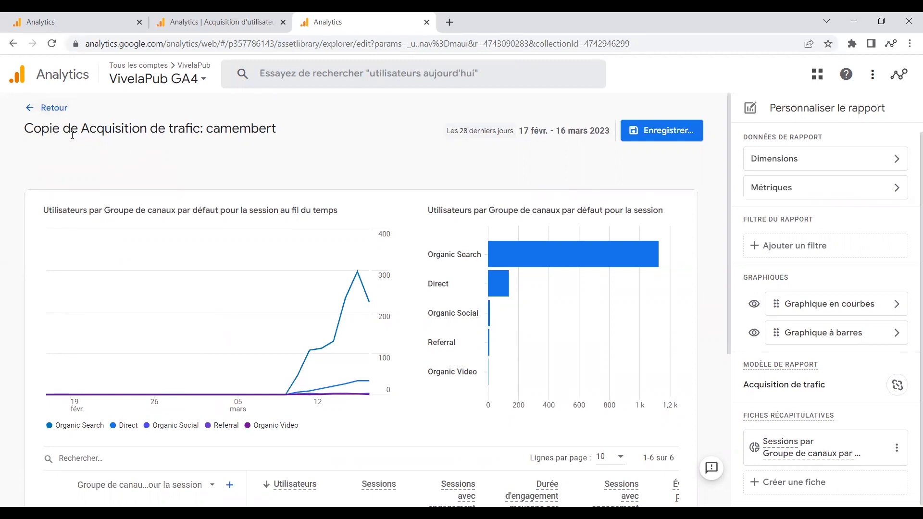
Step: Switch to Vue d'ensemble de l'engagement, collapse the Acquisition reports and expand the Engagement reports
key("ctrl+shift+Tab")
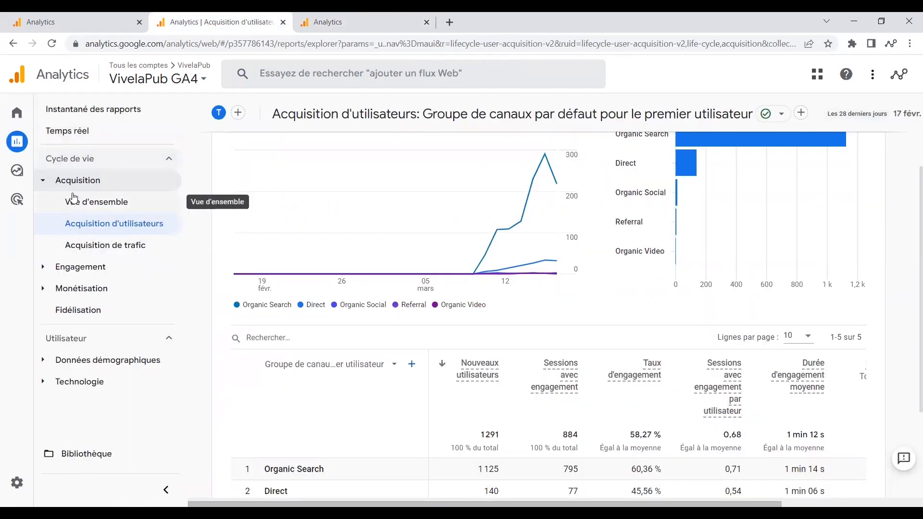
left_click(76, 269)
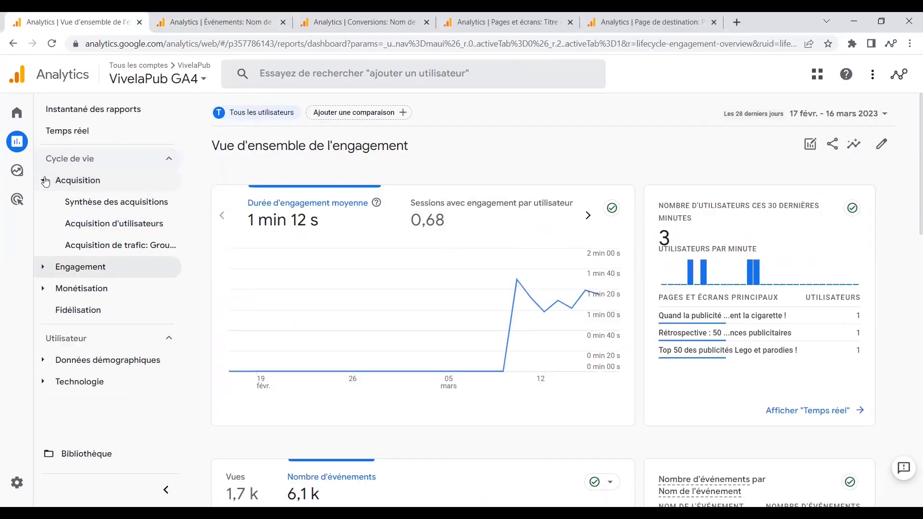
left_click(46, 181)
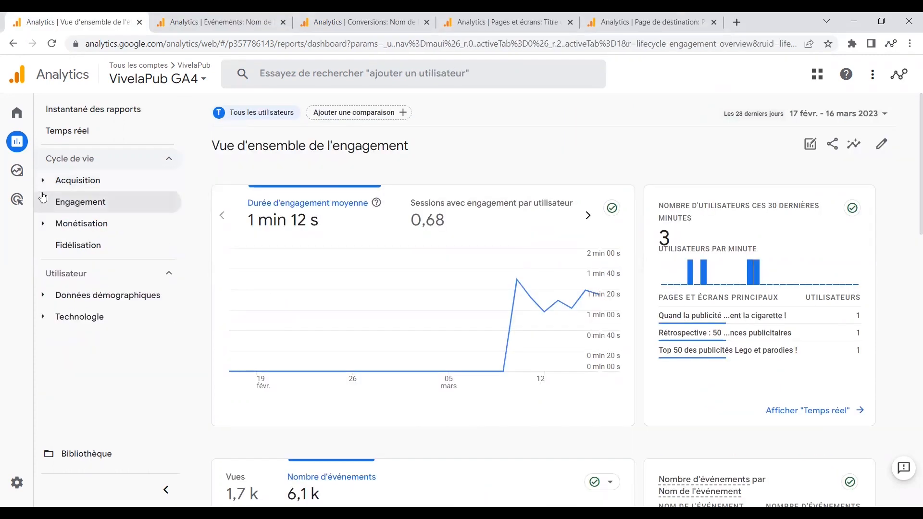
left_click(44, 204)
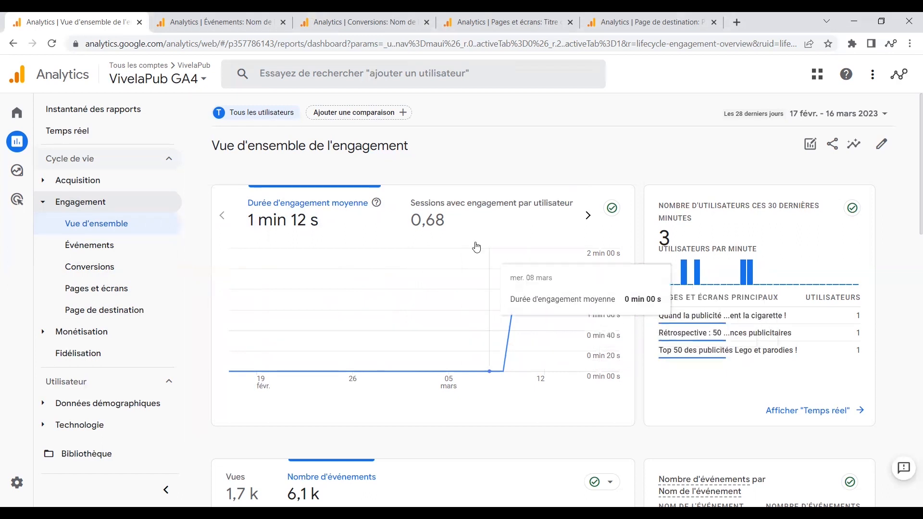
Step: Chart Sessions avec engagement par utilisateur, followed by Durée d'engagement moyenne par session, in the main engagement card
left_click(456, 224)
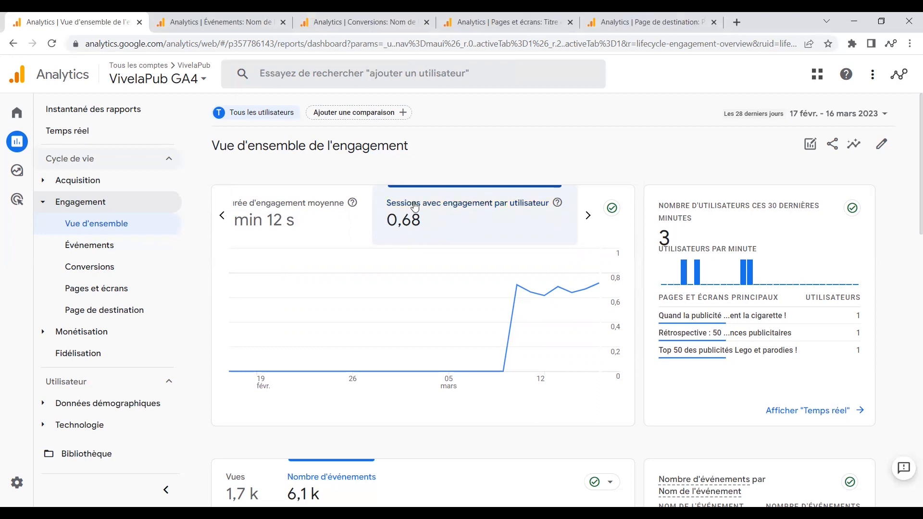
left_click(587, 216)
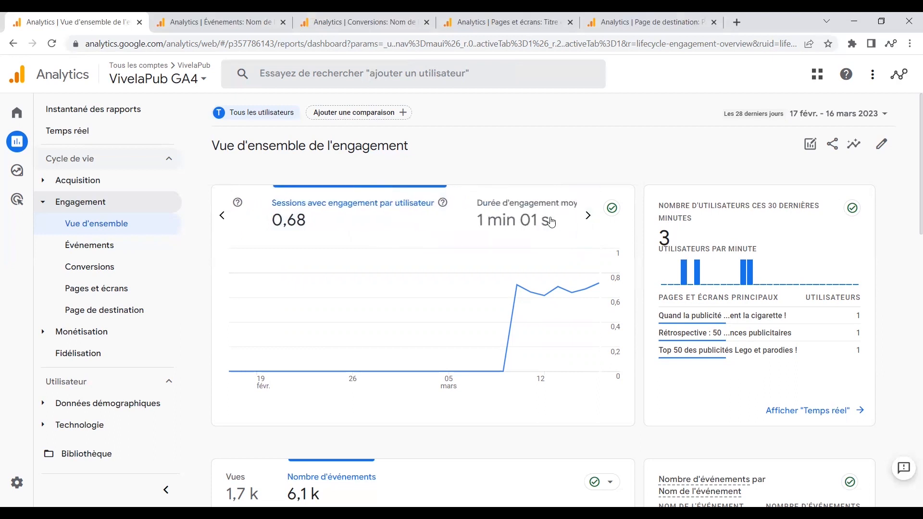
left_click(533, 226)
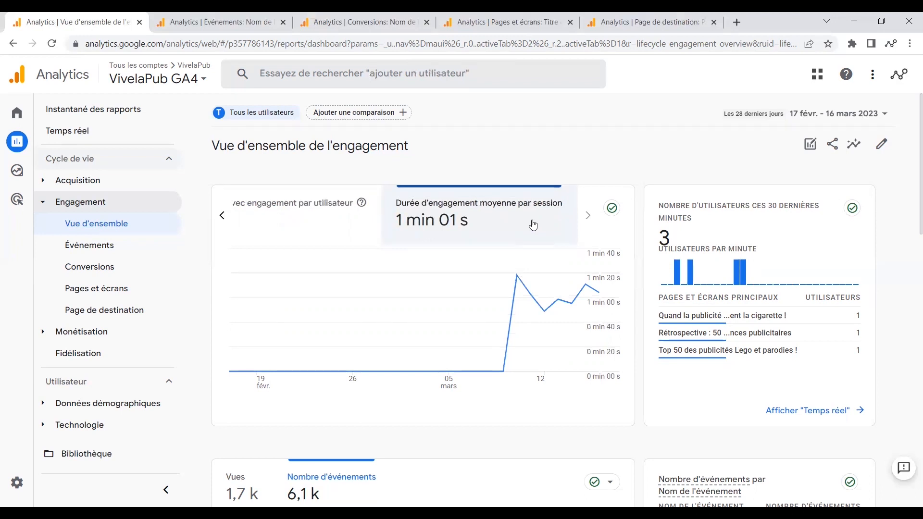
Step: Compare Durée d'engagement moyenne with Durée d'engagement moyenne par session in the engagement card, and check the users of the past 30 minutes
left_click(225, 222)
left_click(225, 221)
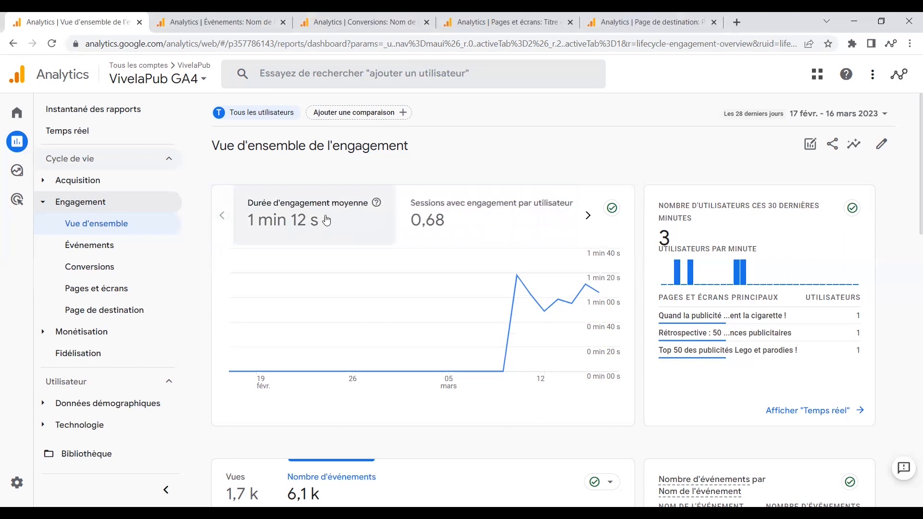
left_click(588, 215)
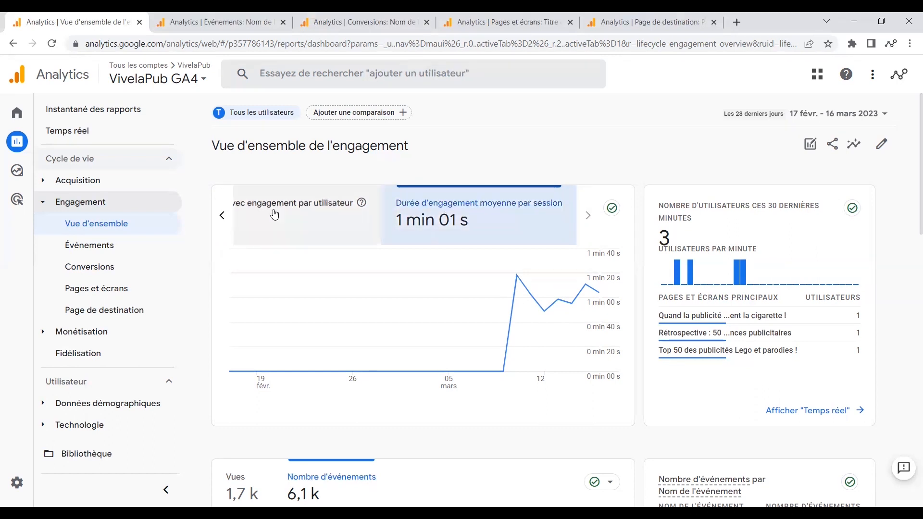
left_click(222, 217)
left_click(221, 216)
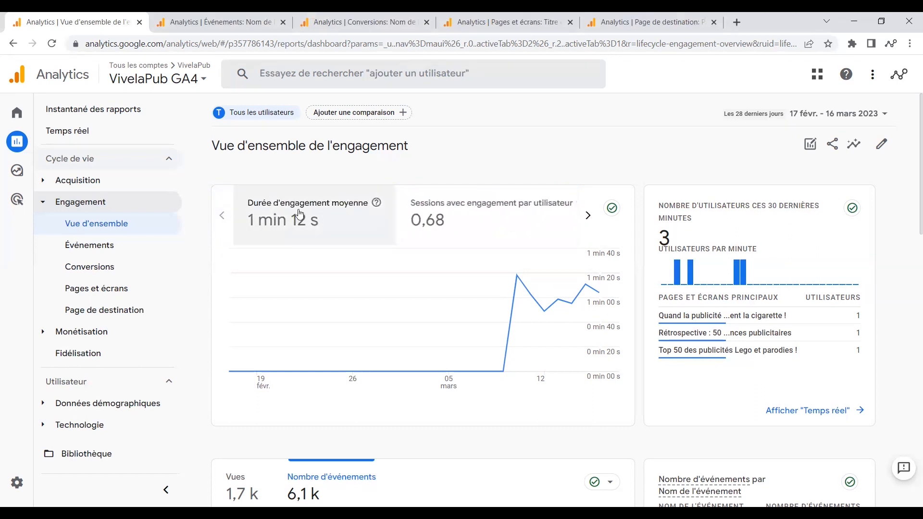
left_click(587, 217)
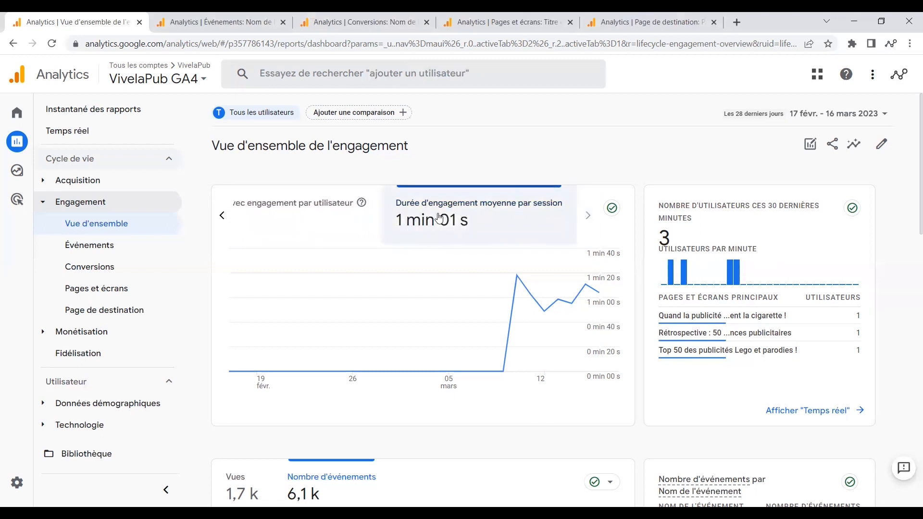
left_click(222, 215)
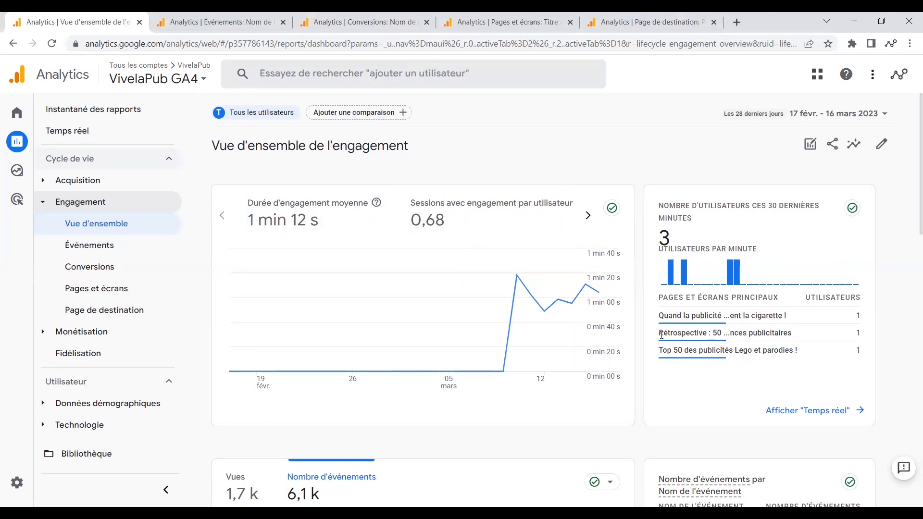
mouse_move(743, 248)
mouse_move(679, 286)
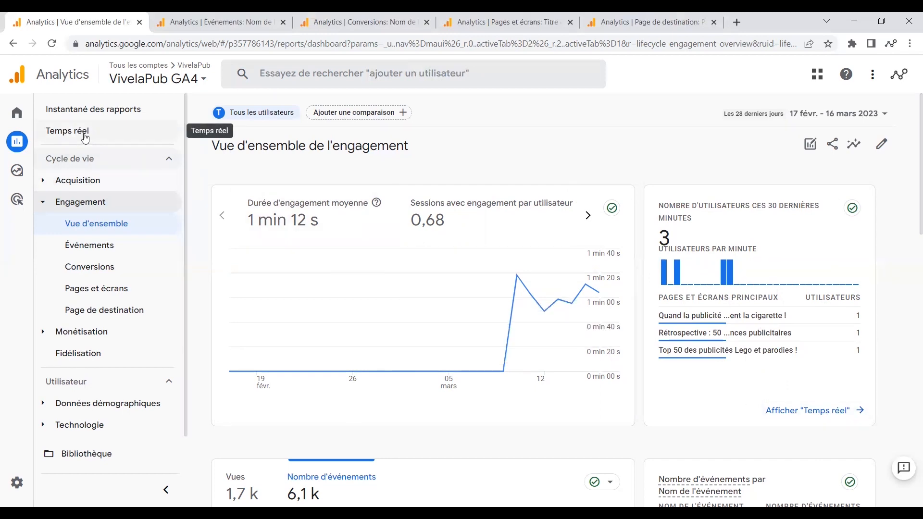
Step: Compare the Vues and Nombre d'événements charts in the engagement overview, ending on Nombre d'événements
scroll(288, 327, "down", 5)
left_click(243, 248)
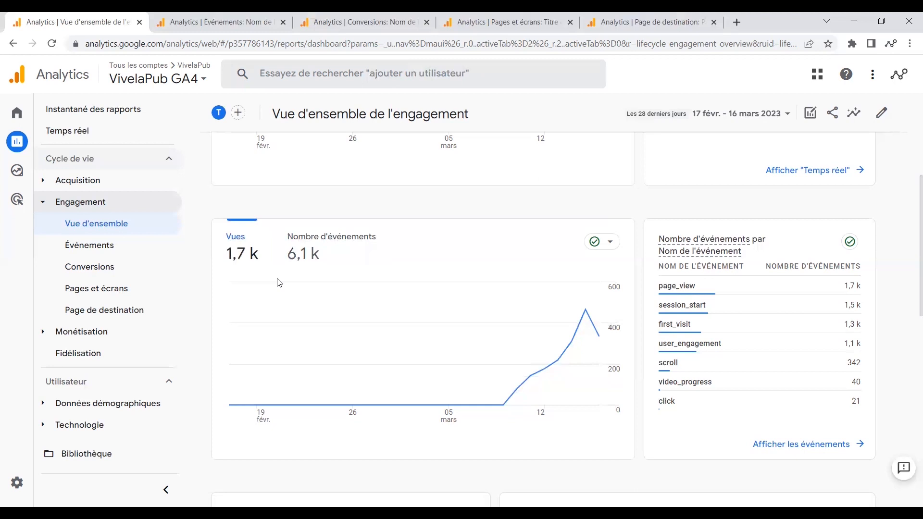
left_click(317, 250)
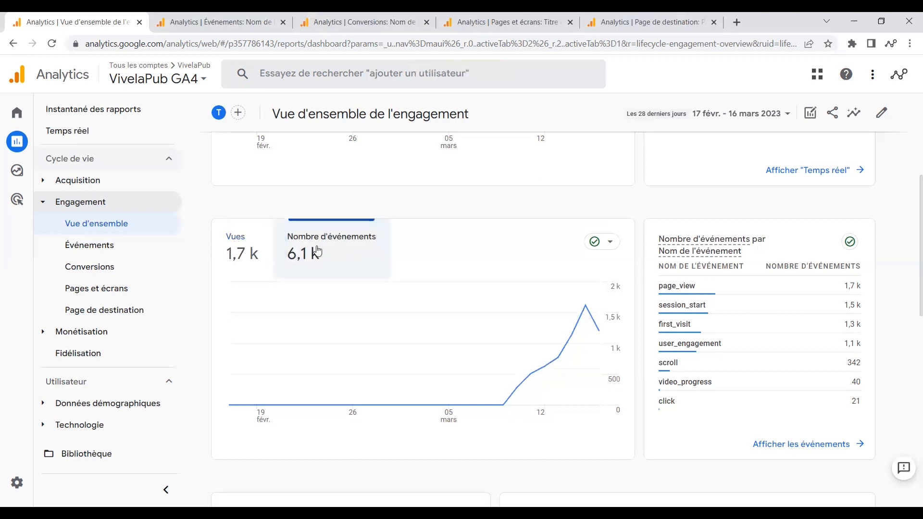
left_click(249, 252)
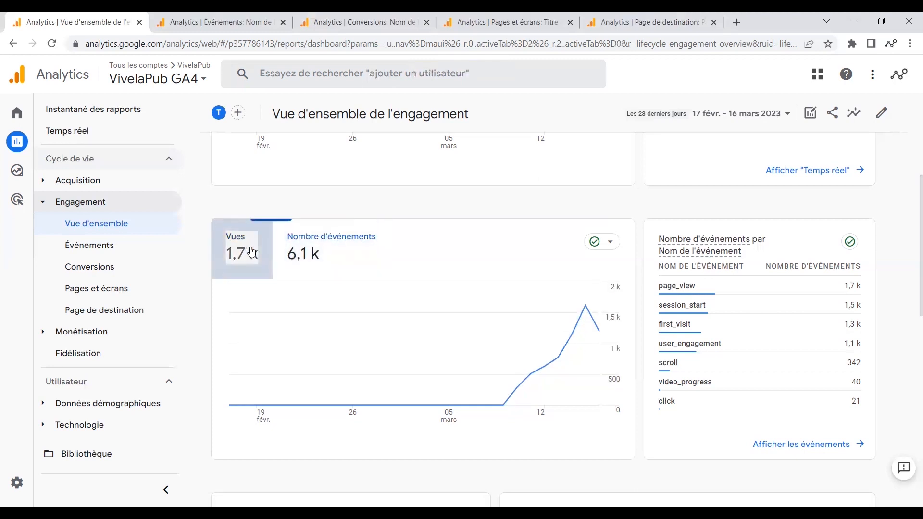
left_click(306, 251)
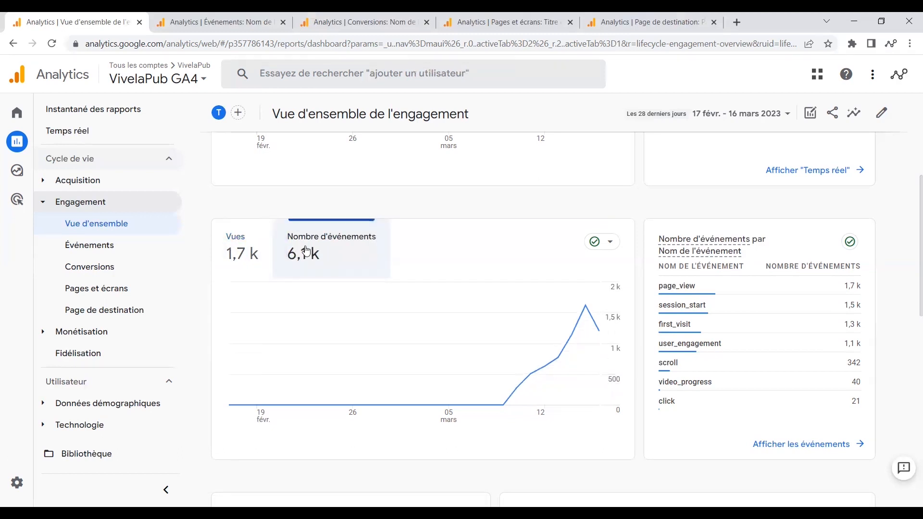
mouse_move(696, 374)
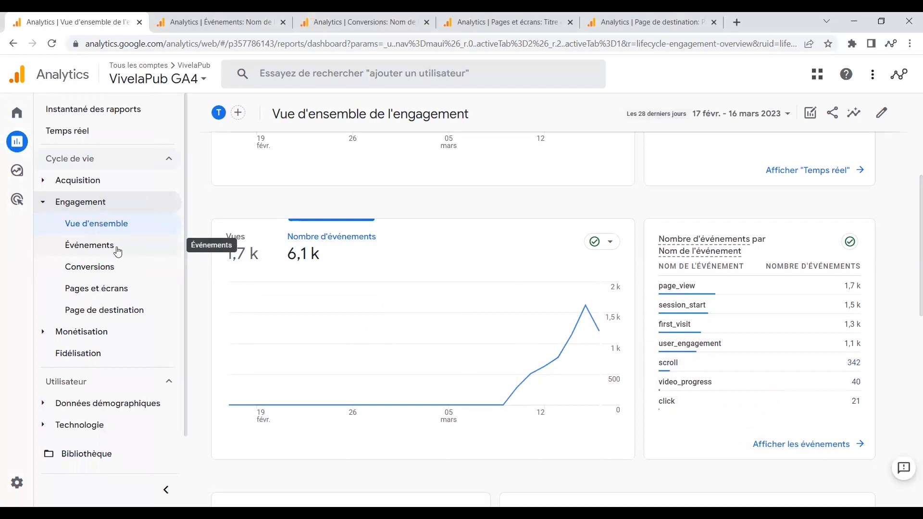
Step: Examine the views by page title and the Activité des utilisateurs dans le temps card in the engagement overview
scroll(316, 314, "down", 5)
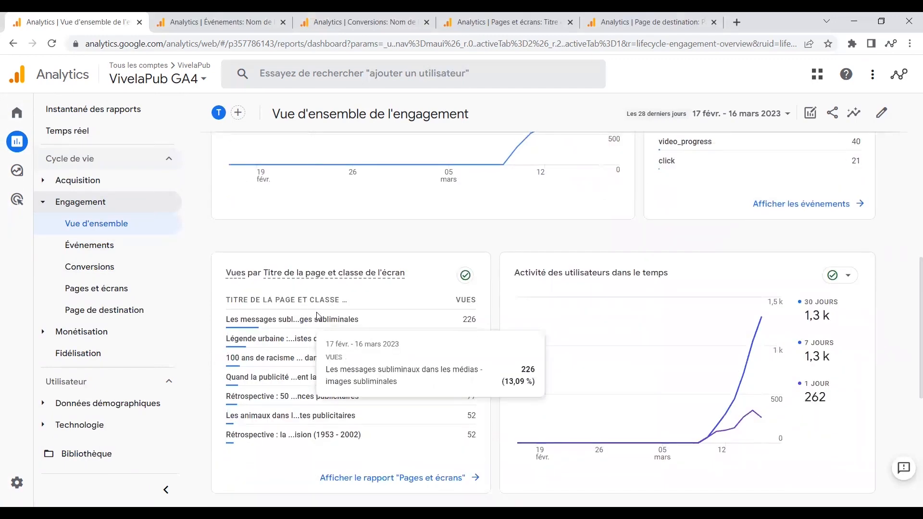
scroll(318, 316, "up", 5)
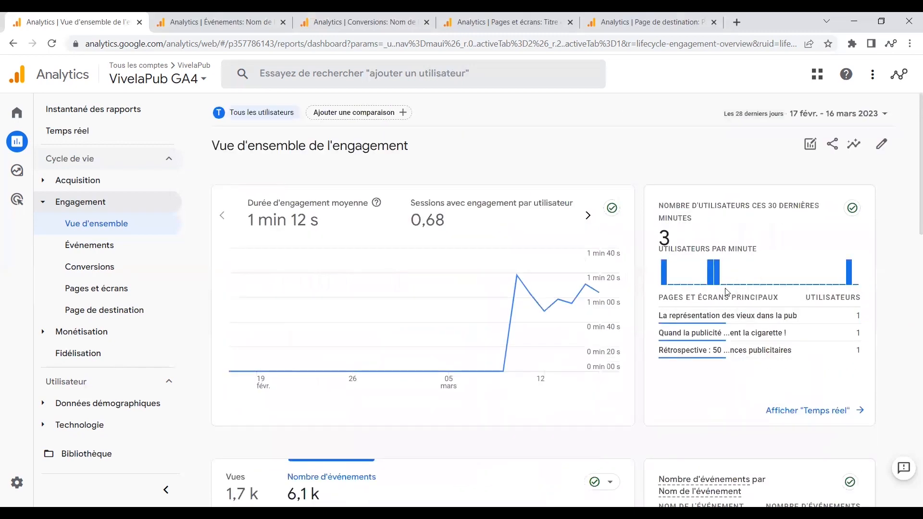
scroll(421, 392, "down", 9)
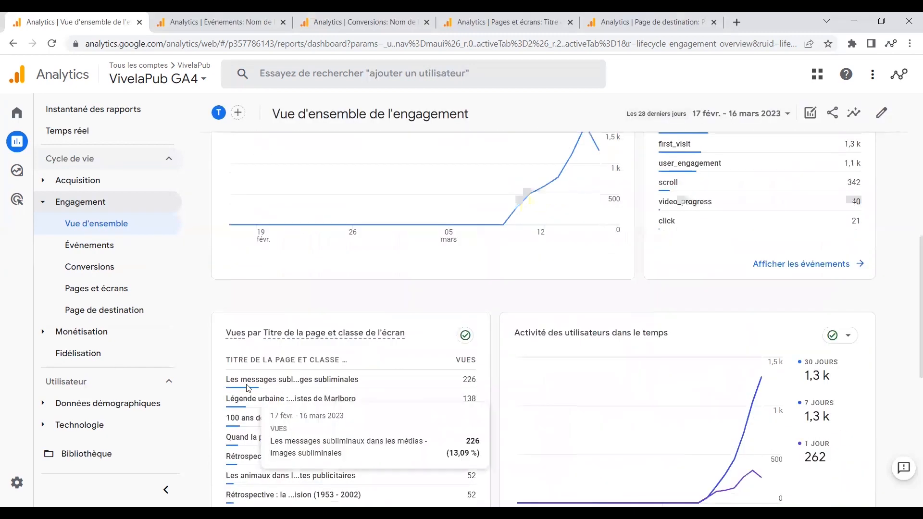
scroll(505, 303, "up", 9)
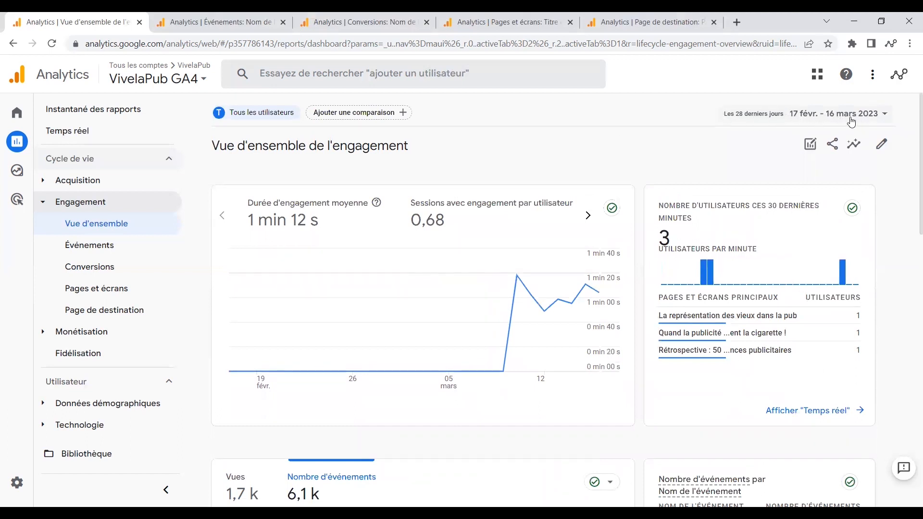
scroll(543, 336, "down", 7)
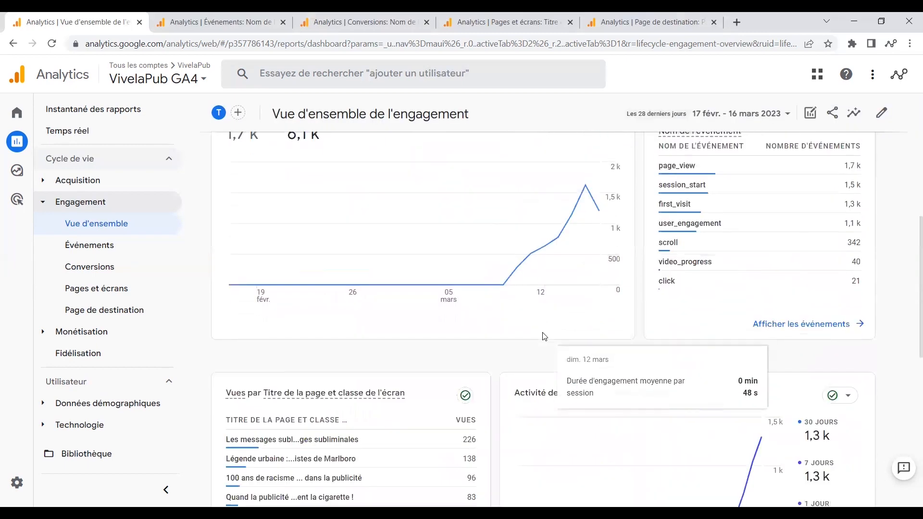
scroll(543, 336, "down", 3)
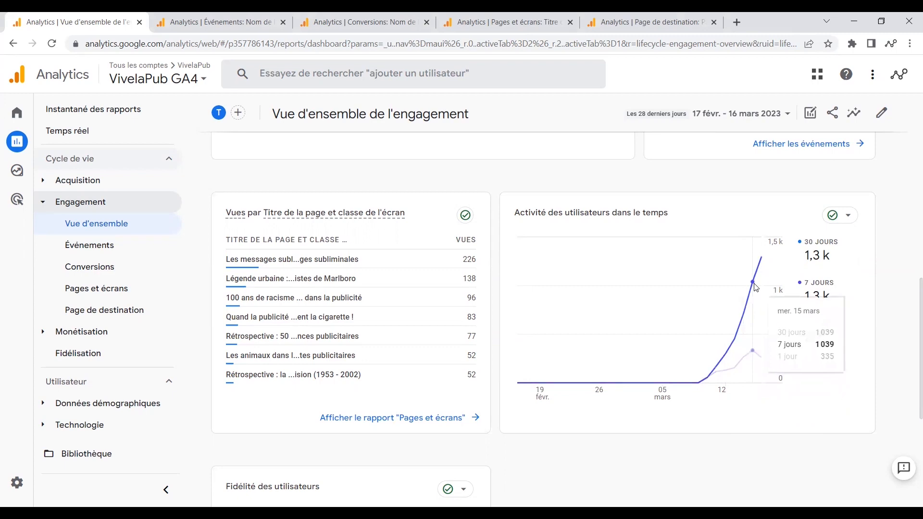
Step: Examine the UAJ/UAM, UAJ/UAS and UAS/UAM ratios and their curves in the Fidélité des utilisateurs card
scroll(495, 303, "down", 5)
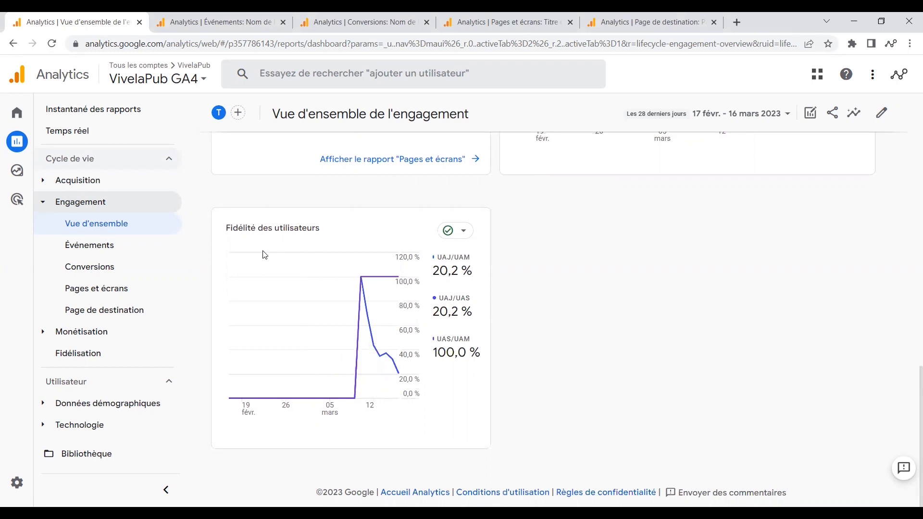
mouse_move(468, 262)
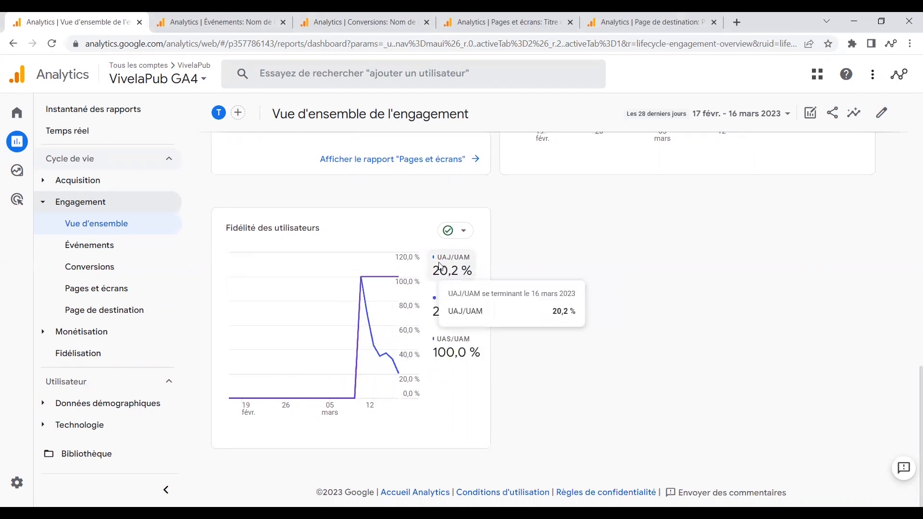
mouse_move(462, 350)
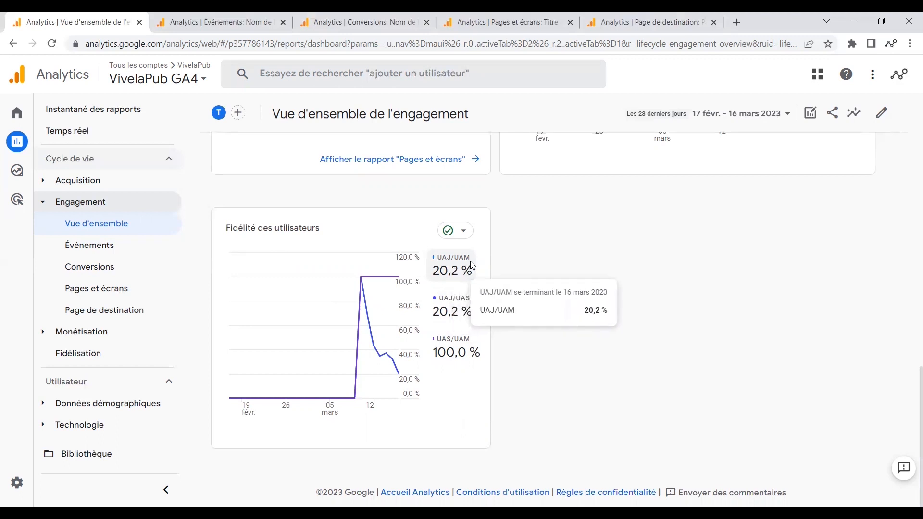
mouse_move(466, 305)
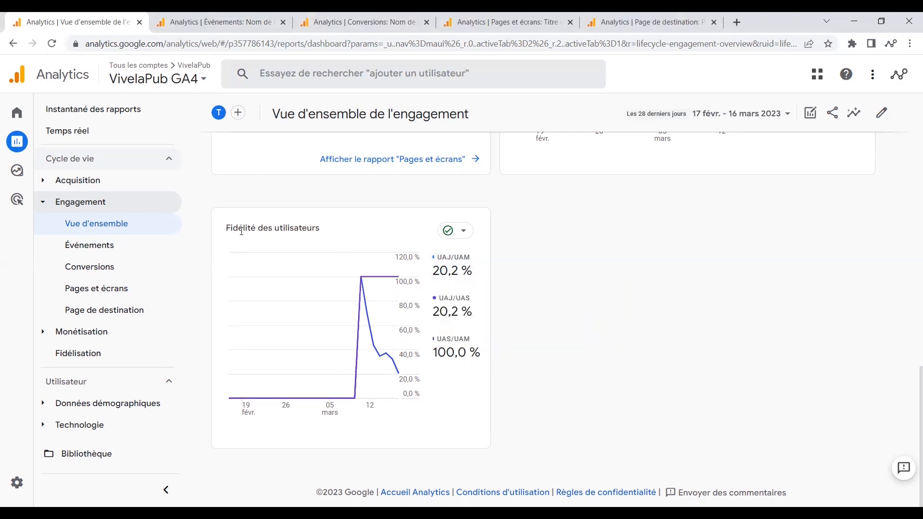
mouse_move(361, 276)
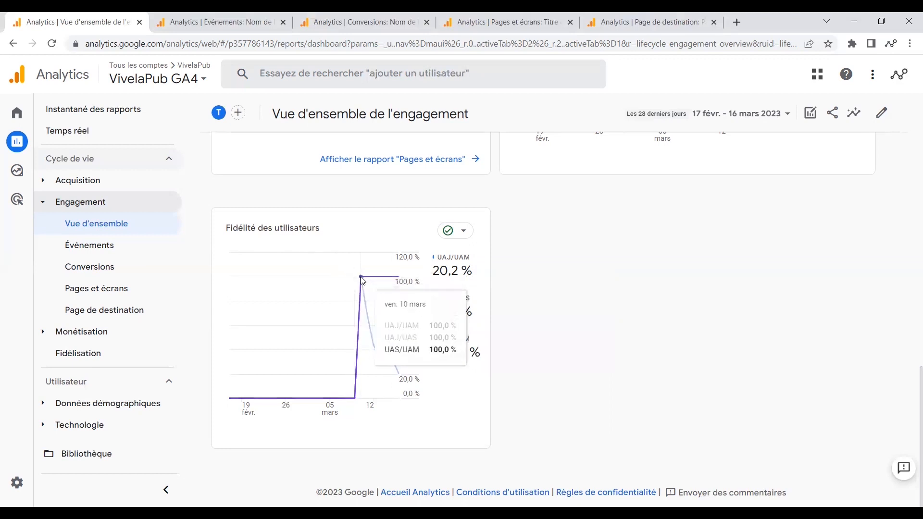
mouse_move(375, 331)
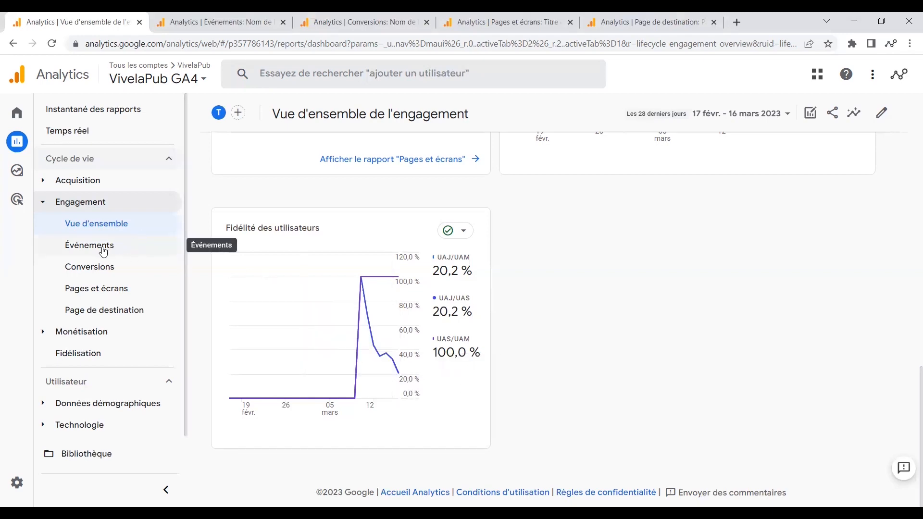
Step: Open the Événements report under Engagement and examine its table of event names
left_click(91, 251)
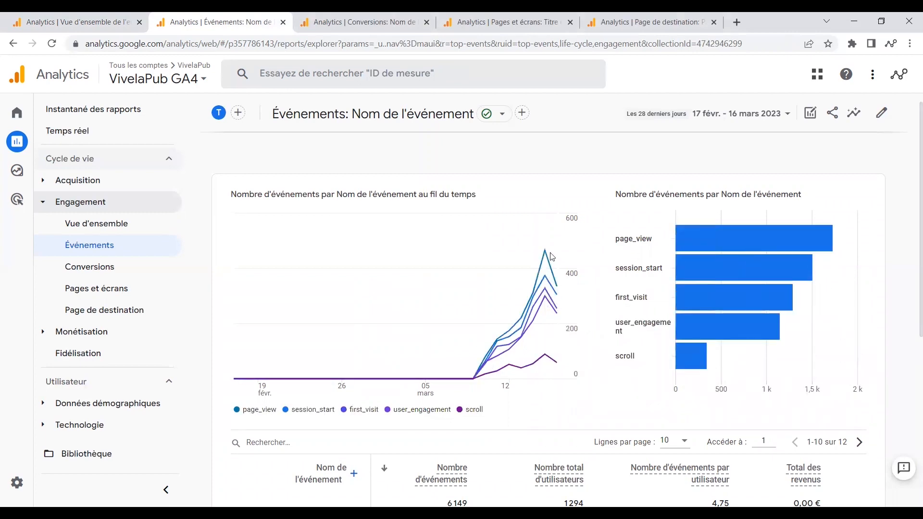
scroll(274, 232, "down", 4)
scroll(274, 232, "down", 2)
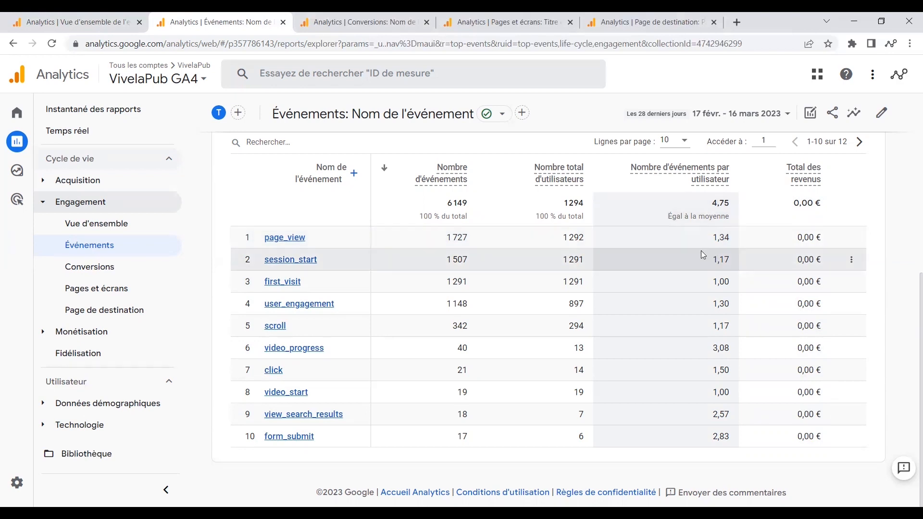
Step: Open the details of the video_start event and review its cards by country, gender and session
left_click(291, 397)
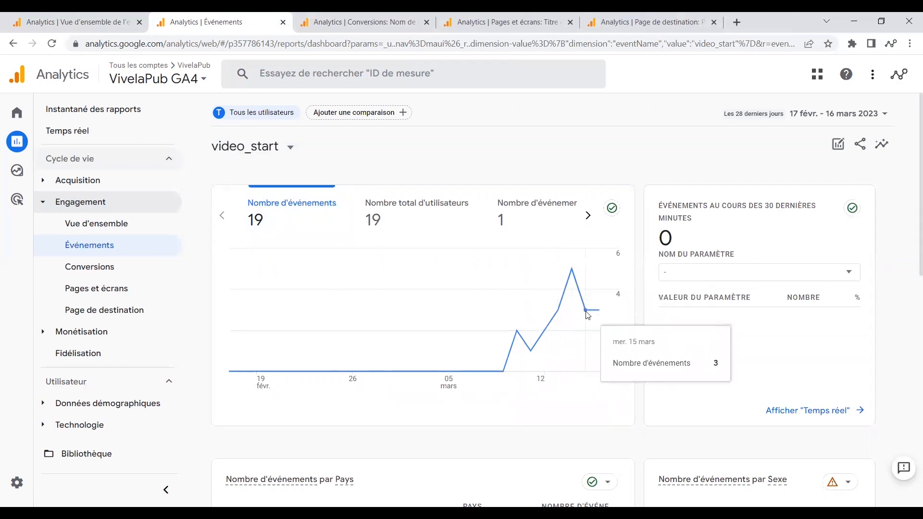
scroll(588, 315, "down", 5)
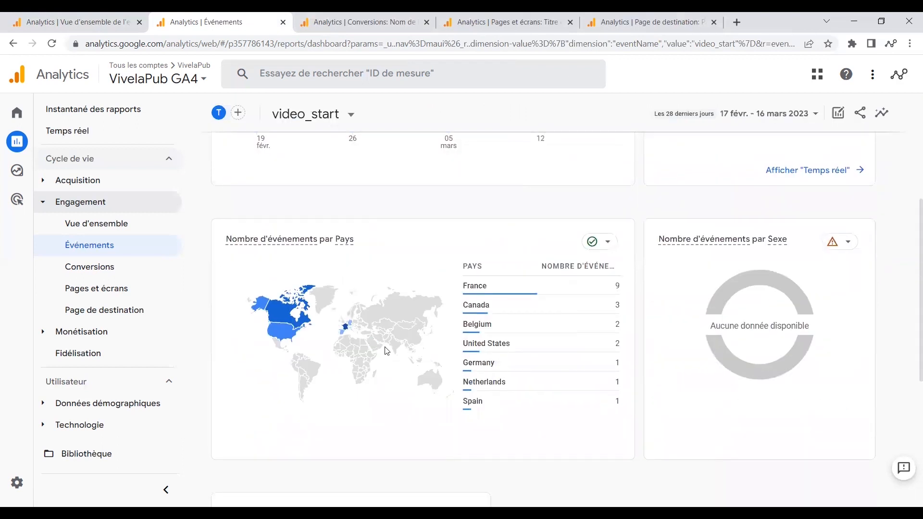
scroll(387, 351, "down", 5)
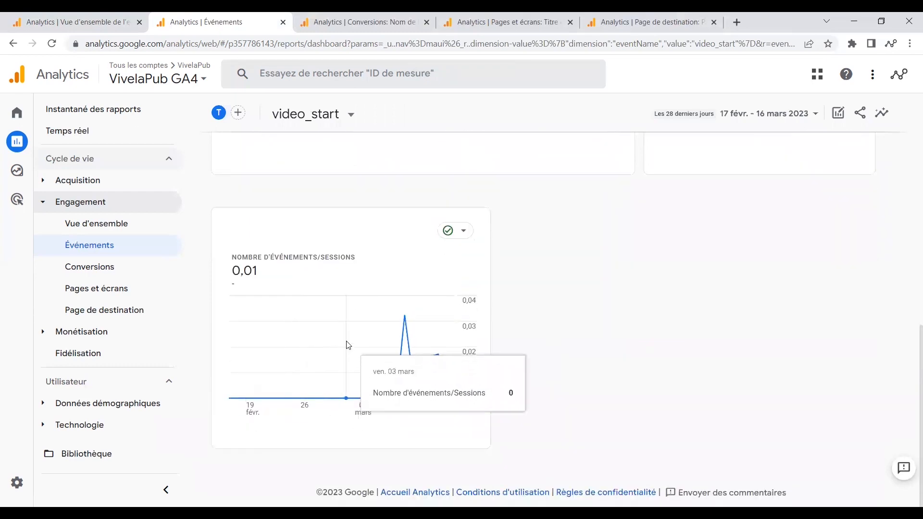
scroll(348, 345, "up", 10)
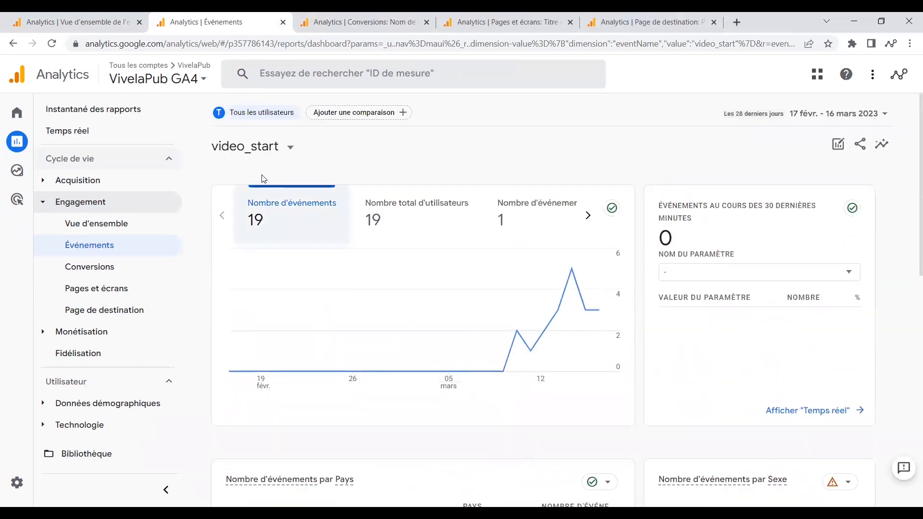
Step: Look through the other events available for the detail report and keep video_start selected
left_click(289, 153)
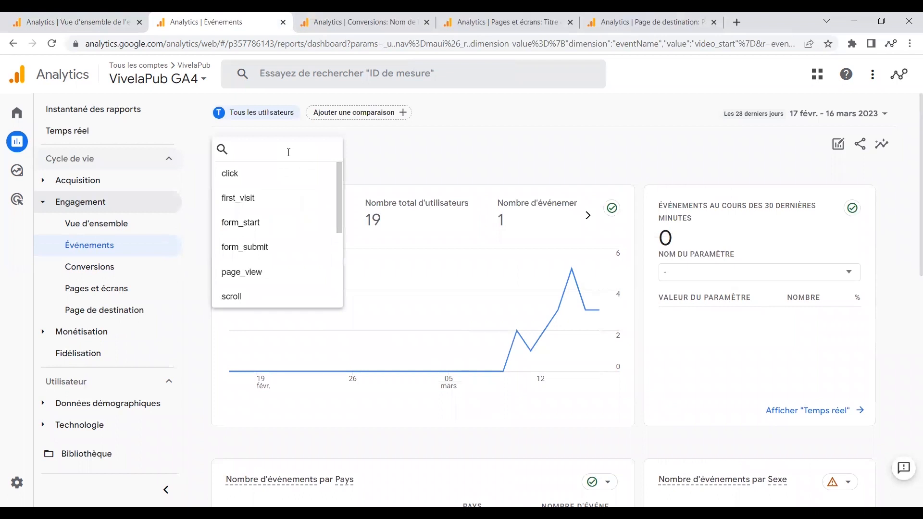
scroll(273, 214, "down", 3)
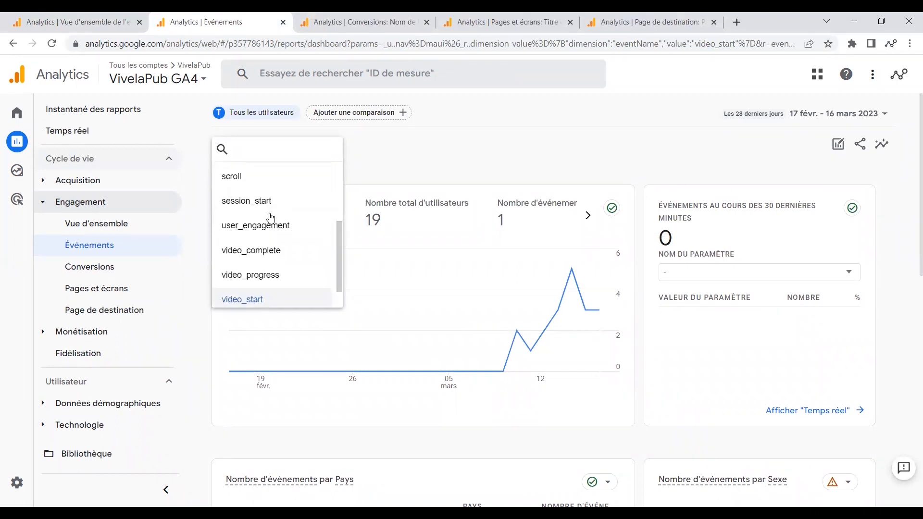
left_click(375, 173)
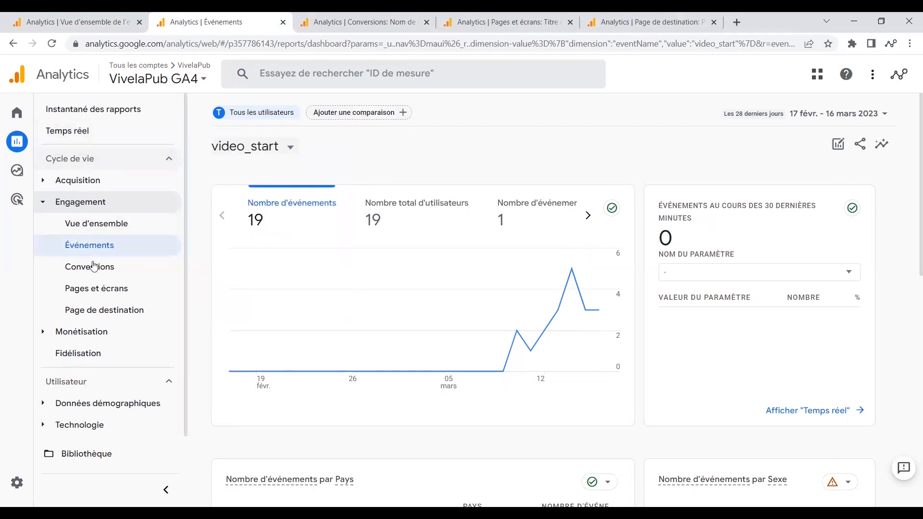
Step: Look over the Conversions report, then show the Pages et écrans report and its table of page titles
key("ctrl+Tab")
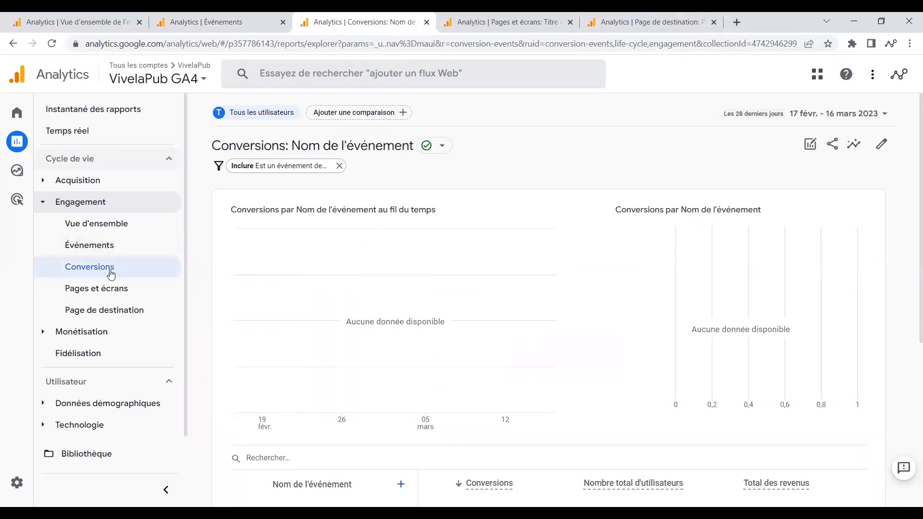
key("ctrl+Tab")
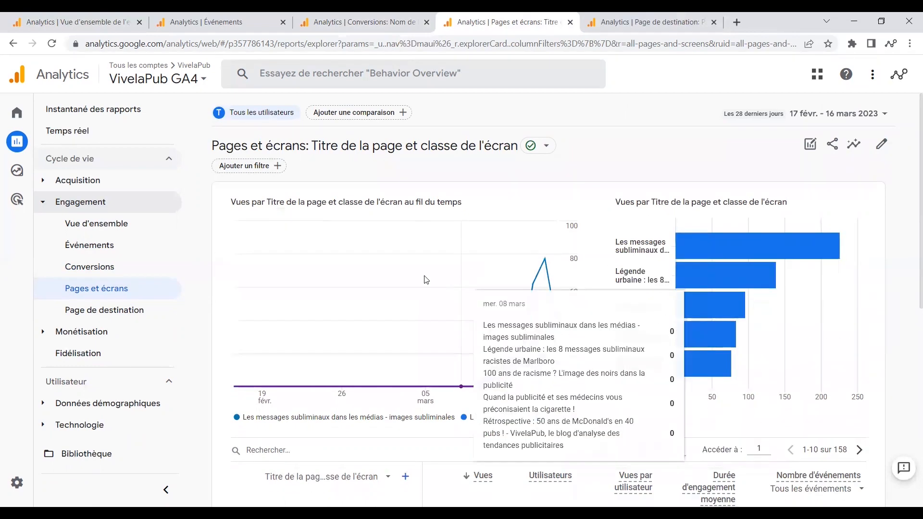
scroll(538, 353, "down", 5)
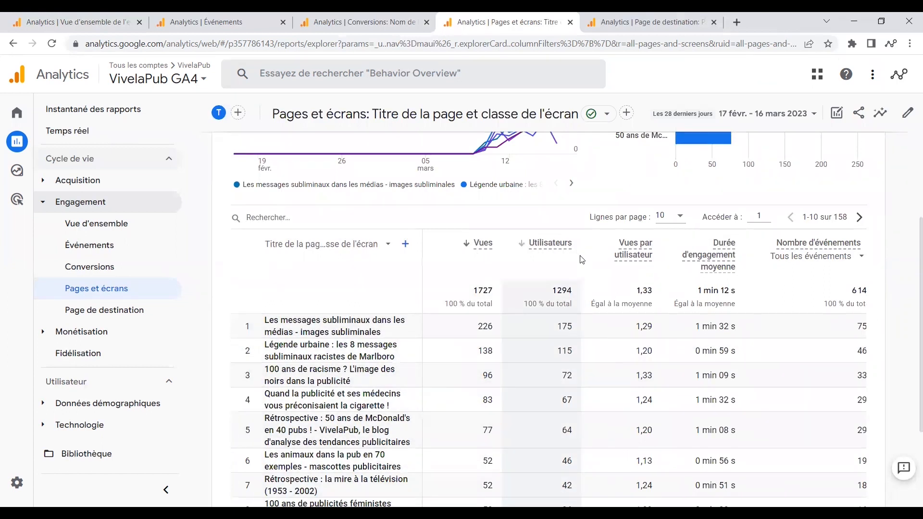
Step: In the Pages et écrans table, restrict the event count to scroll and set the dimension to Chemin de la page et classe de l'écran
mouse_move(726, 263)
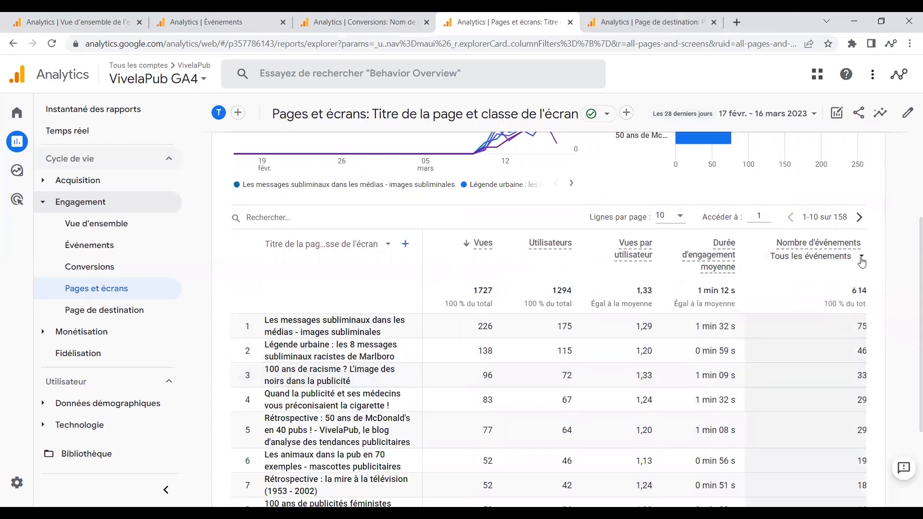
left_click(862, 259)
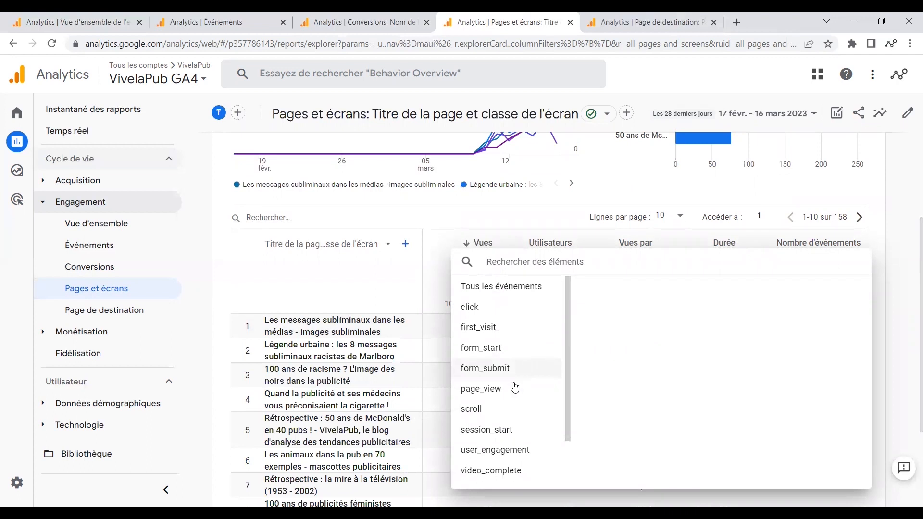
left_click(489, 416)
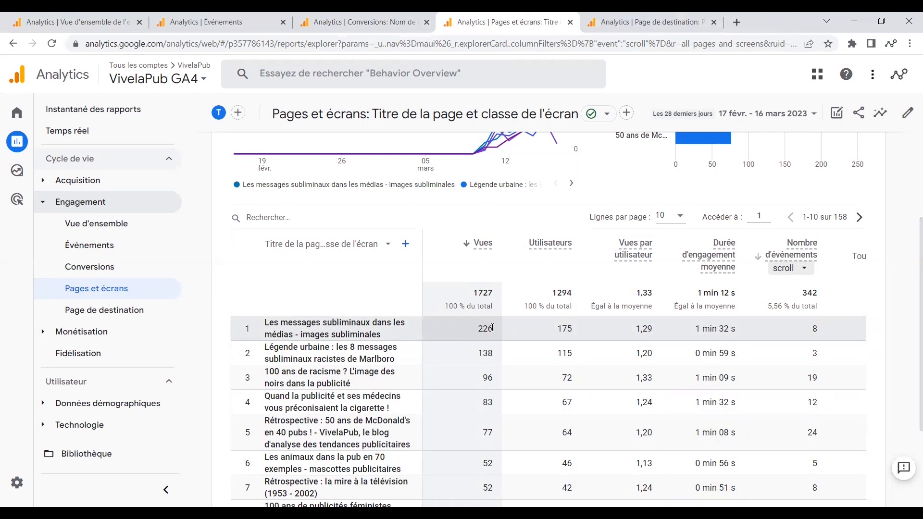
left_click(388, 246)
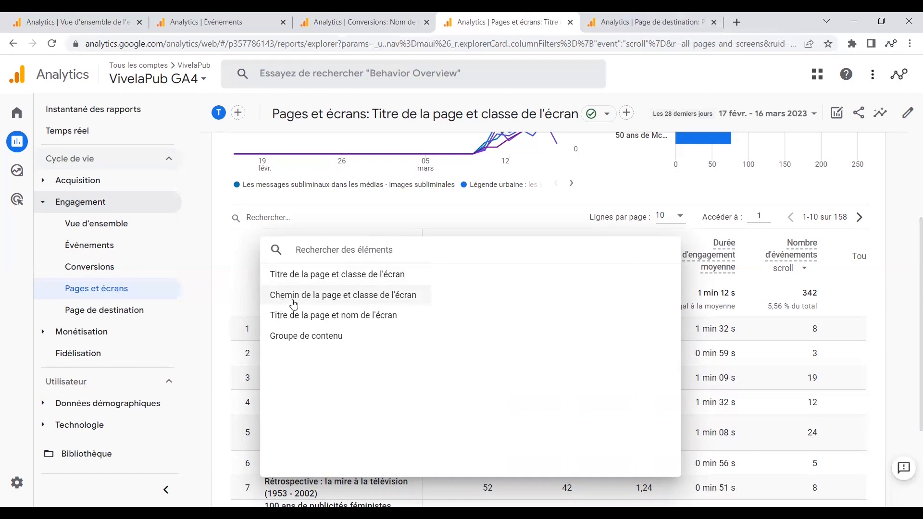
left_click(344, 298)
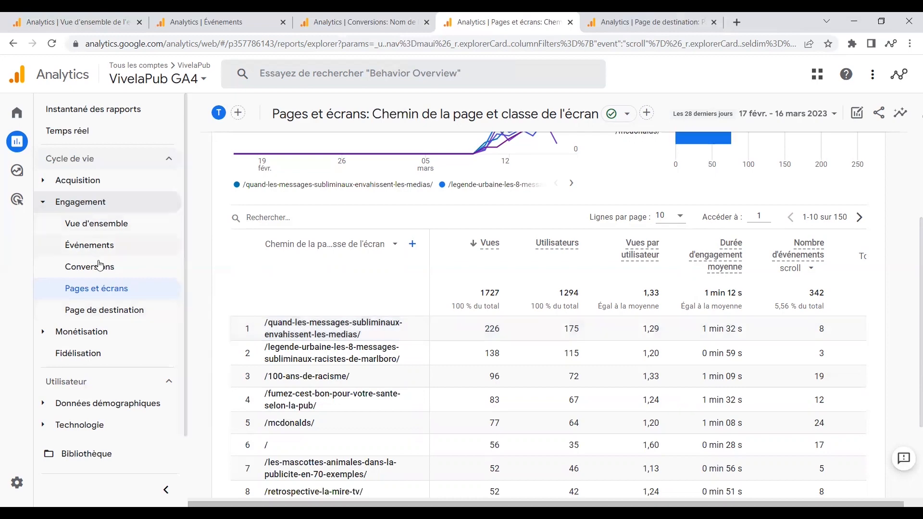
Step: Open the Page de destination report and compare its chart and table of landing pages with the Pages et écrans report
left_click(119, 318)
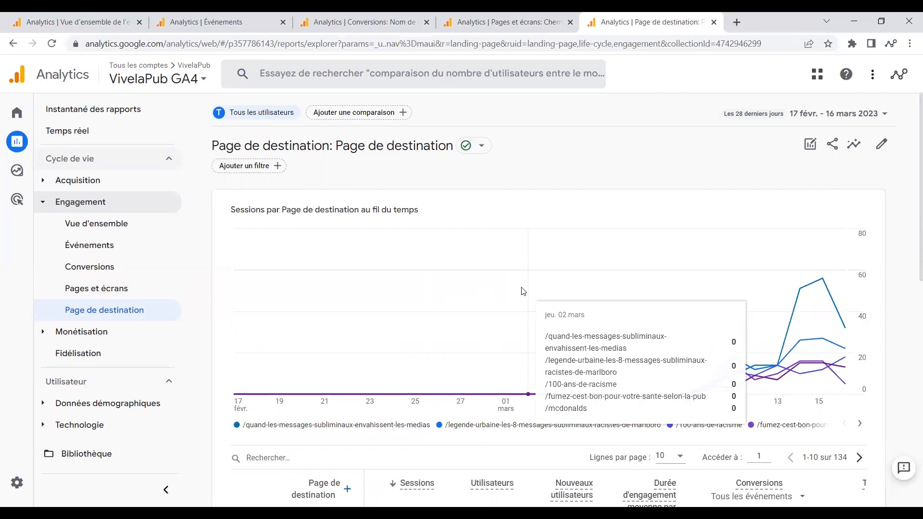
scroll(523, 292, "down", 5)
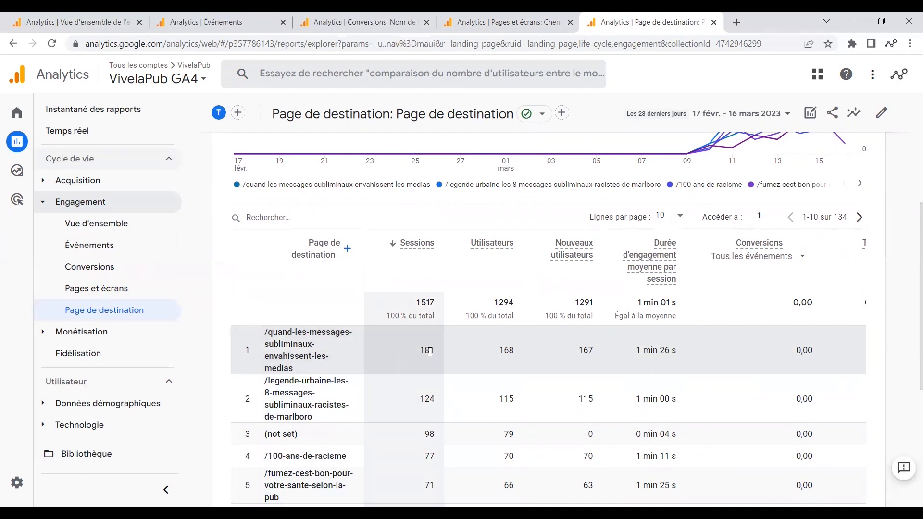
key("ctrl+shift+Tab")
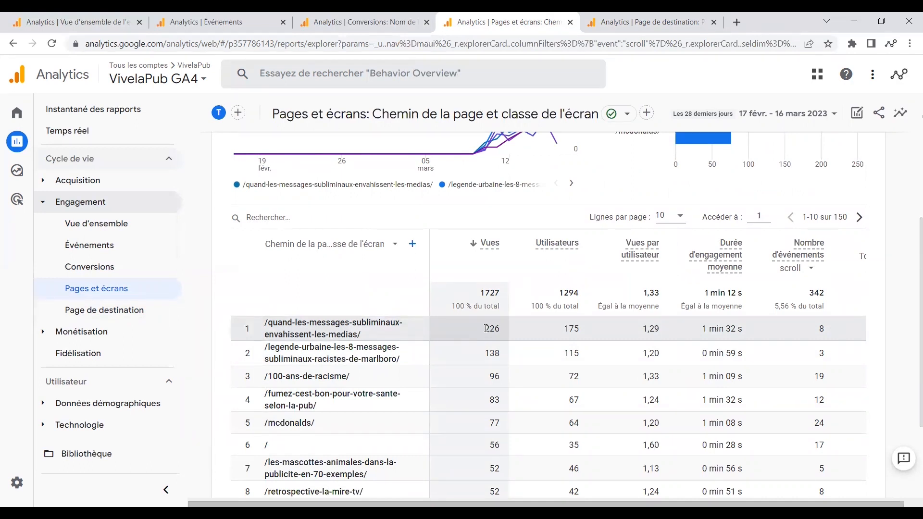
key("ctrl+Tab")
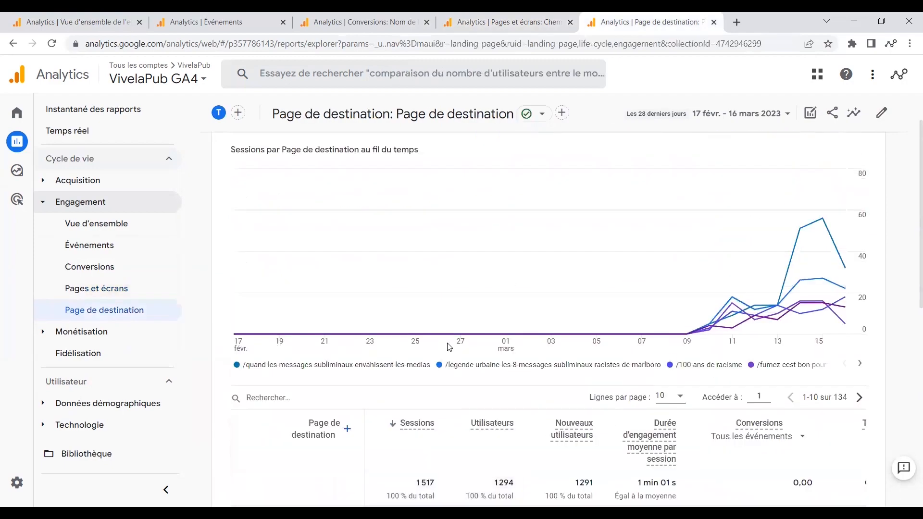
scroll(447, 351, "down", 4)
scroll(448, 351, "up", 3)
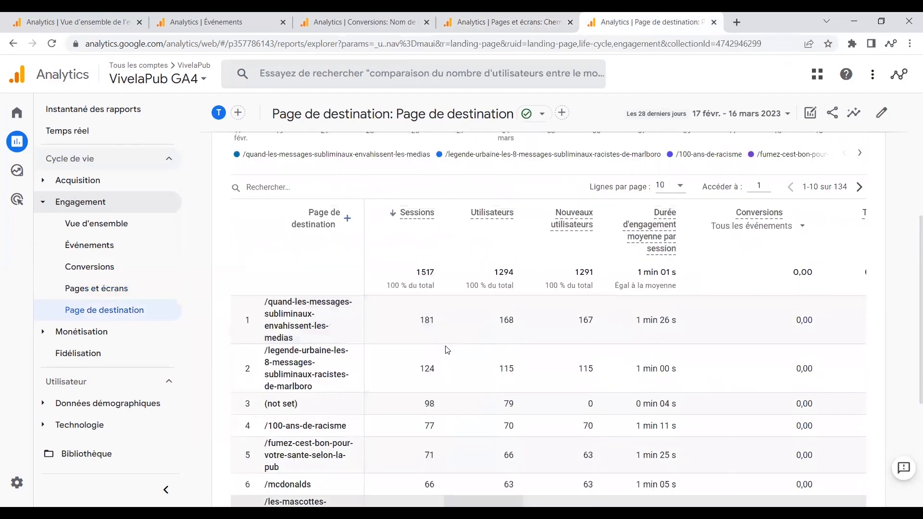
scroll(447, 351, "down", 4)
scroll(447, 350, "up", 7)
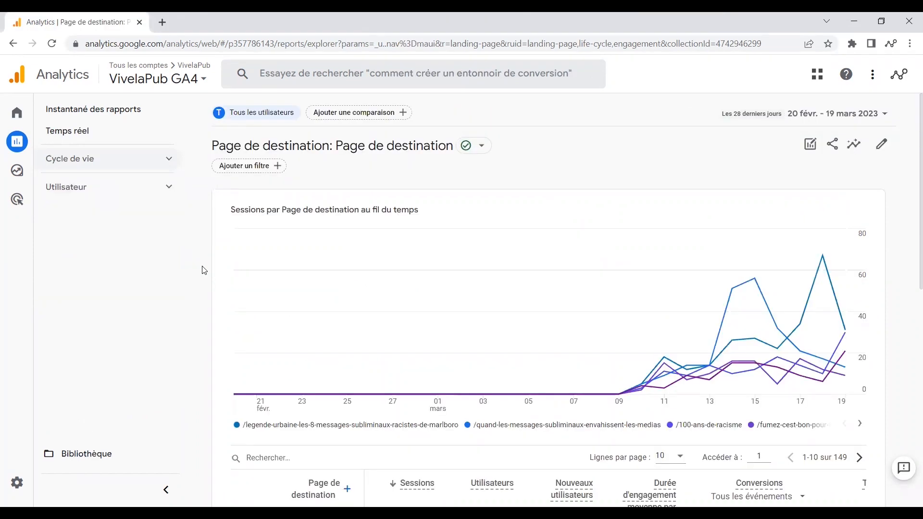
Step: Open the demographics overview under Utilisateur and examine the country card, its available user metrics and the 30-minute user card
left_click(88, 189)
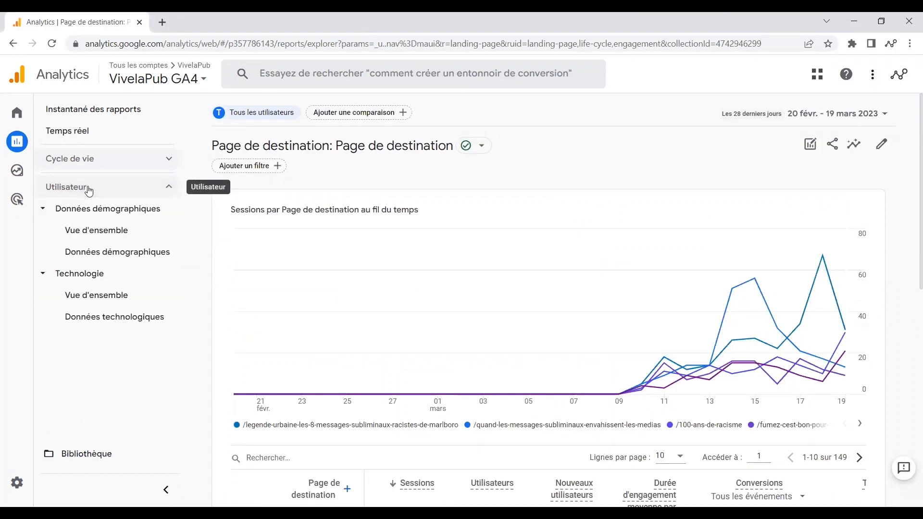
left_click(103, 240)
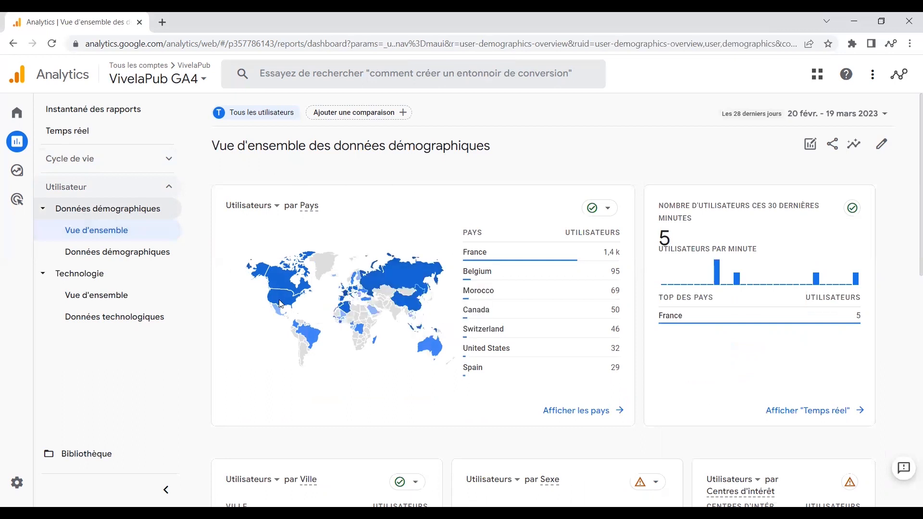
mouse_move(282, 304)
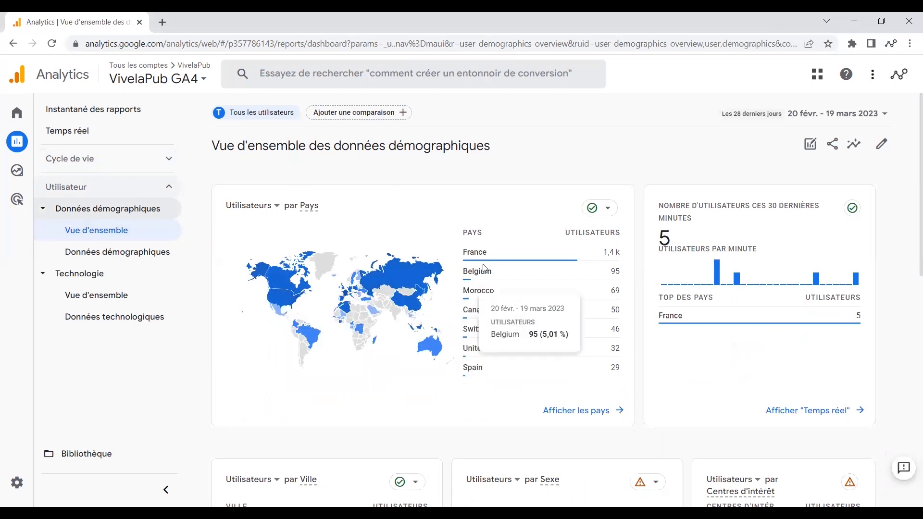
left_click(277, 206)
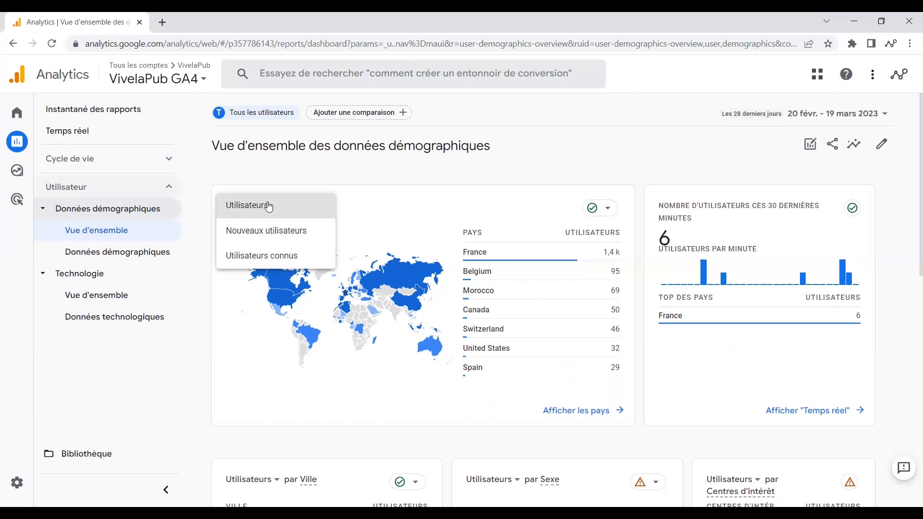
left_click(639, 228)
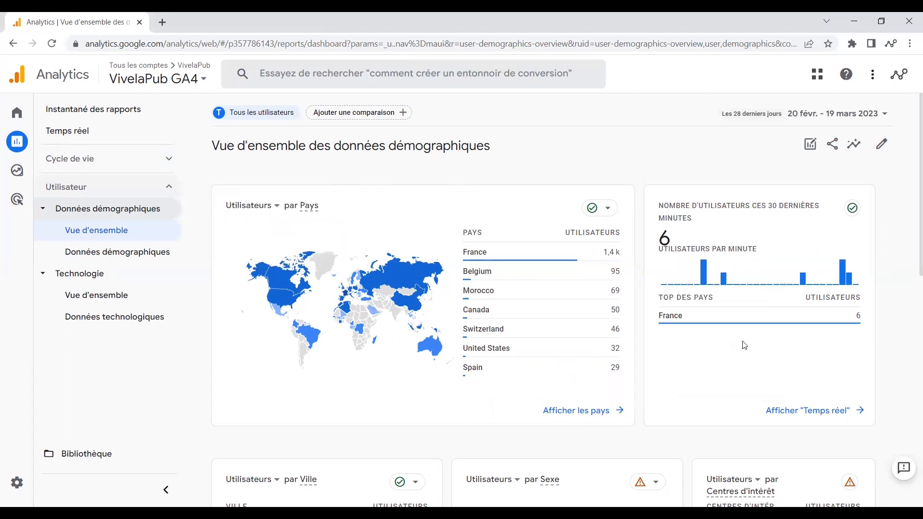
mouse_move(695, 322)
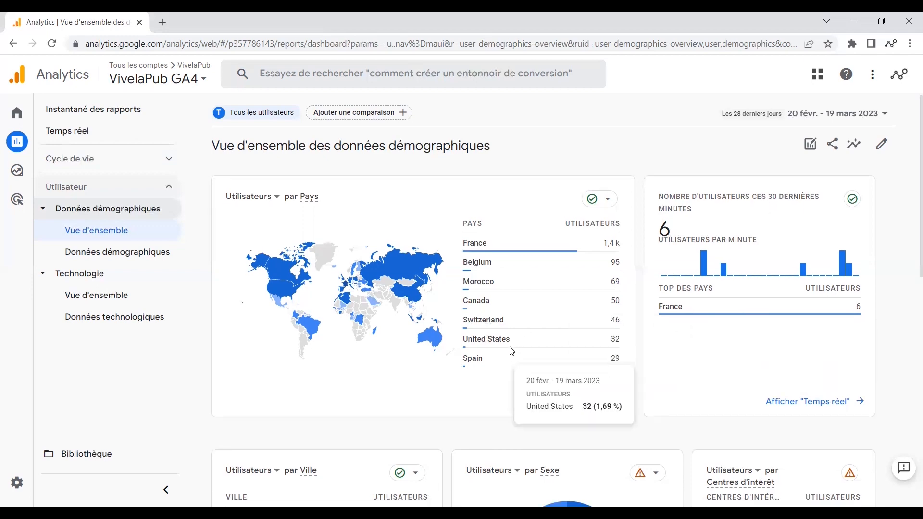
Step: Review the user cards by Ville, Sexe and Centres d'intérêt in the demographics overview
scroll(368, 317, "down", 4)
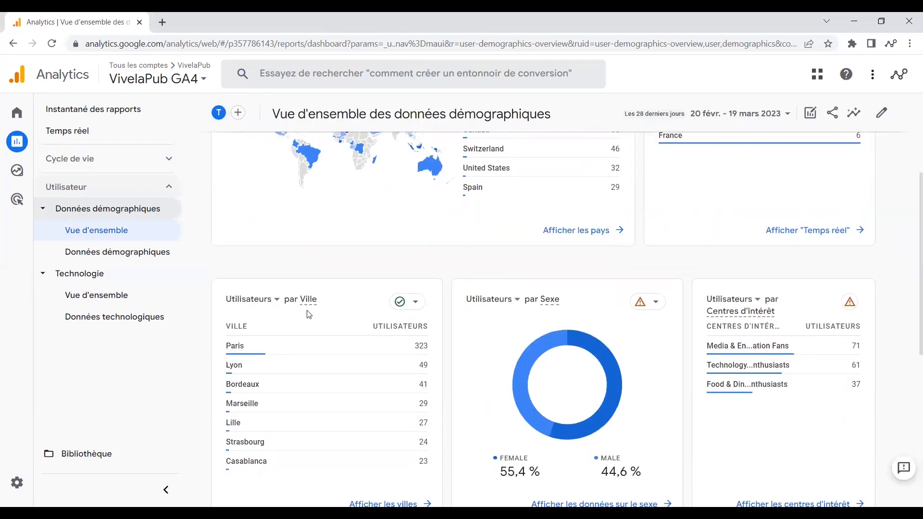
mouse_move(311, 304)
scroll(274, 318, "down", 1)
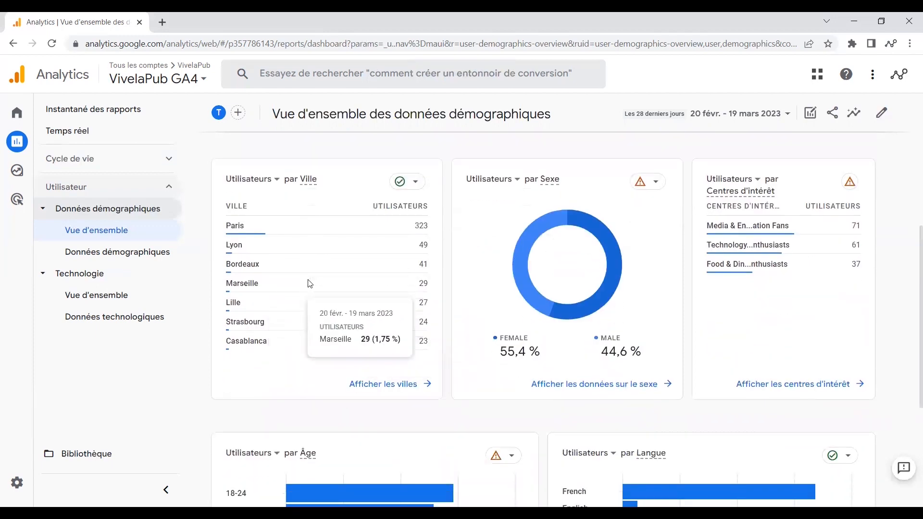
scroll(676, 234, "down", 2)
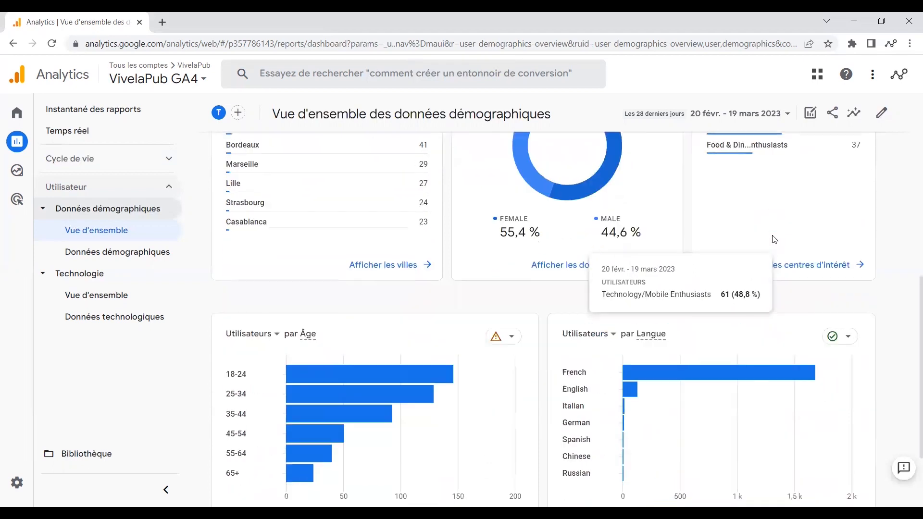
Step: Check the data quality details of the Utilisateurs par Âge card, including the applied threshold
scroll(586, 281, "up", 2)
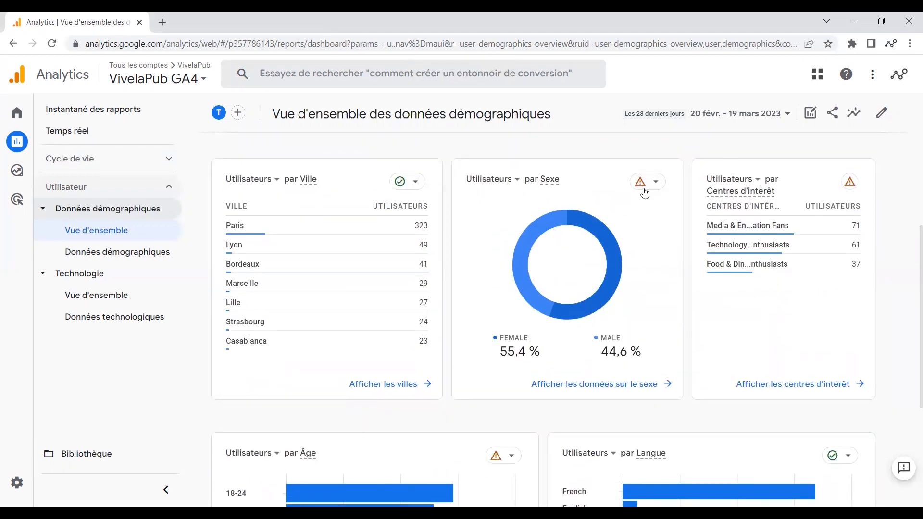
scroll(676, 223, "down", 2)
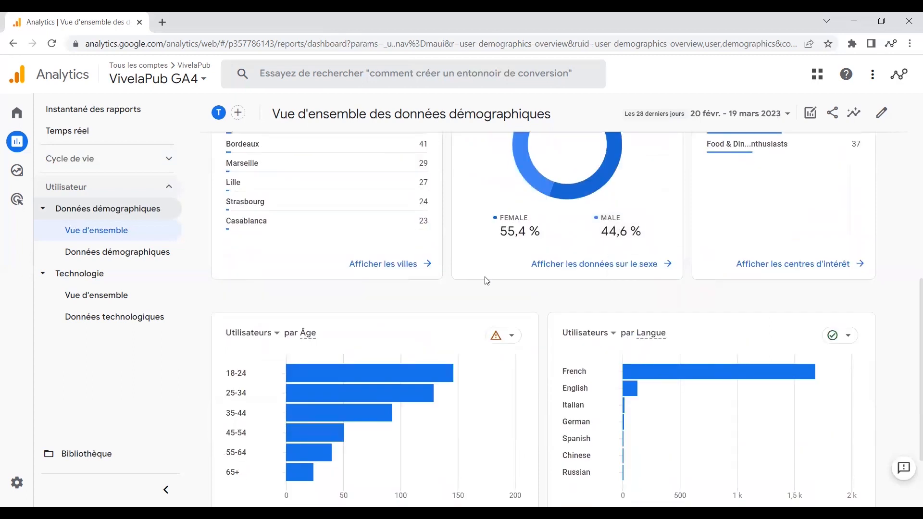
left_click(515, 336)
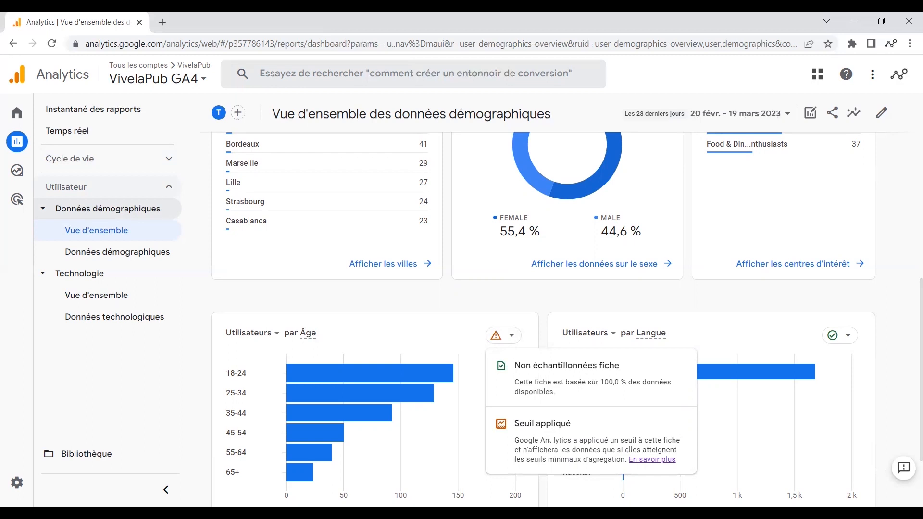
scroll(517, 301, "up", 3)
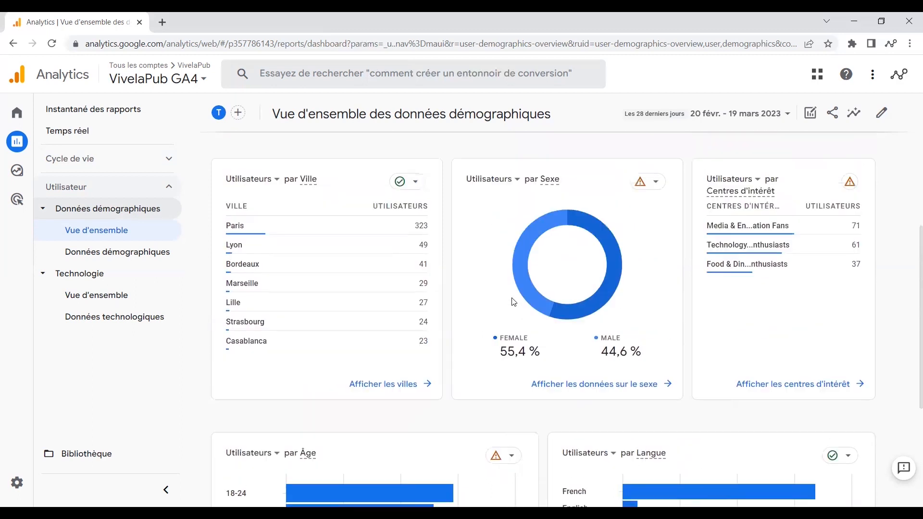
Step: Compare the gender, interest, age and language breakdowns of users across the demographics overview cards
mouse_move(520, 291)
scroll(401, 268, "down", 3)
mouse_move(387, 329)
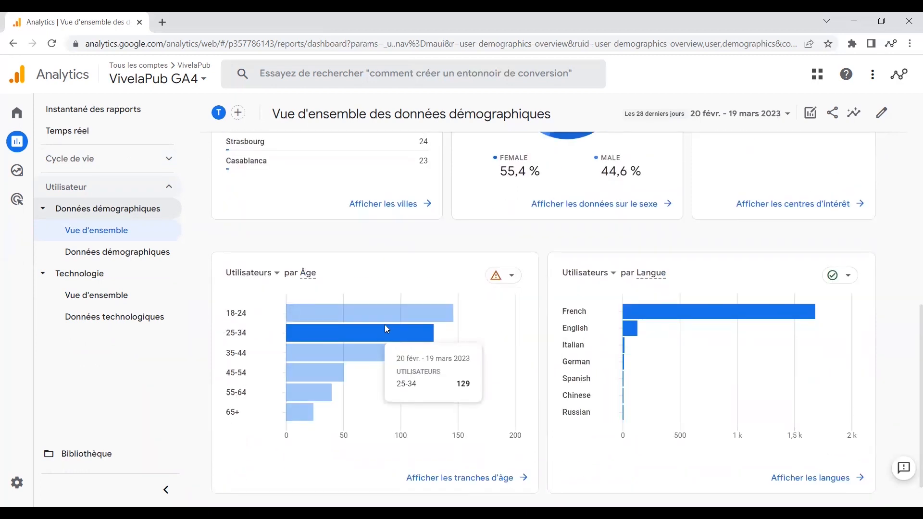
scroll(387, 329, "up", 3)
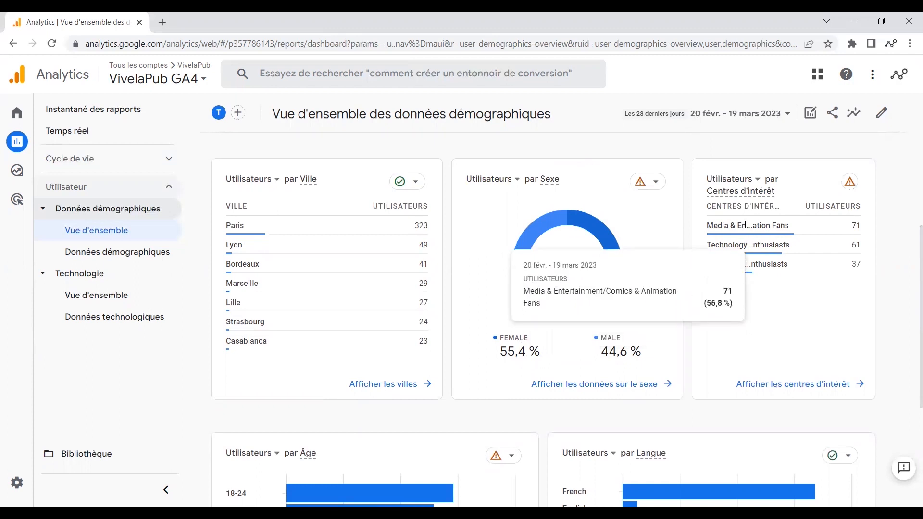
mouse_move(748, 255)
scroll(748, 255, "down", 3)
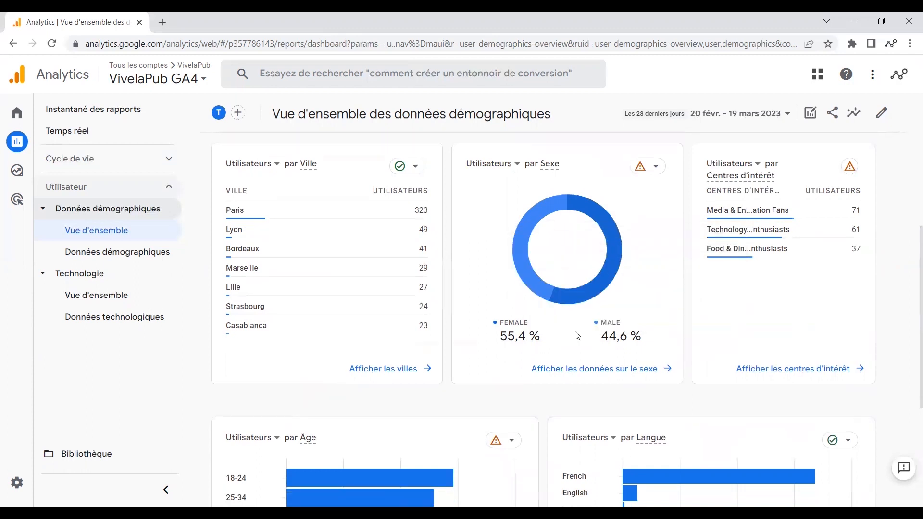
mouse_move(318, 383)
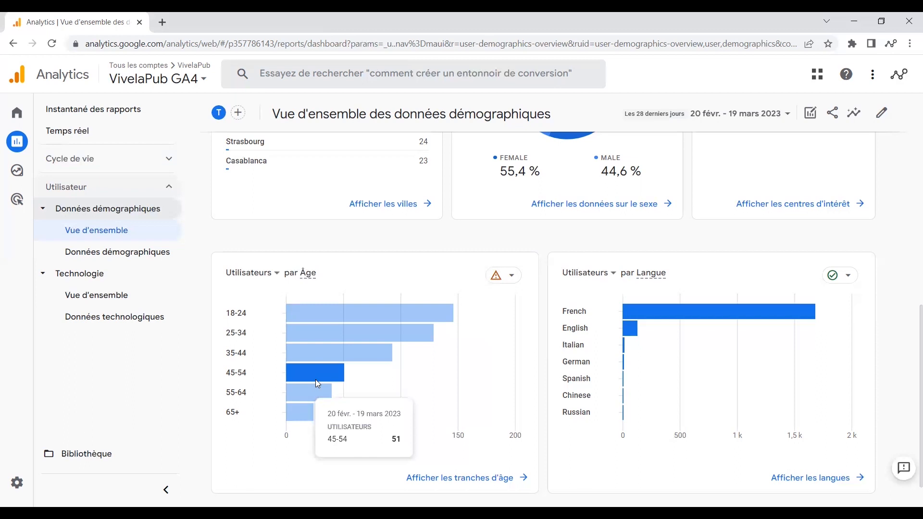
mouse_move(592, 322)
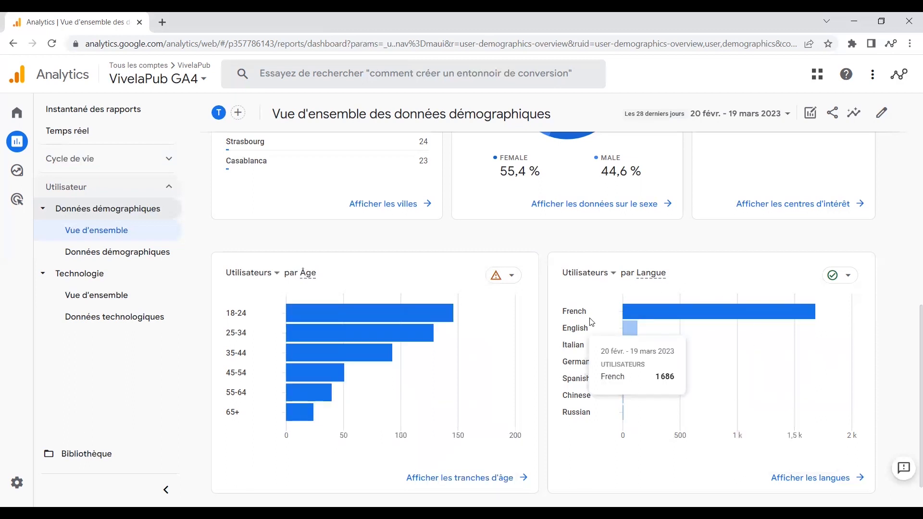
scroll(592, 322, "down", 1)
mouse_move(651, 342)
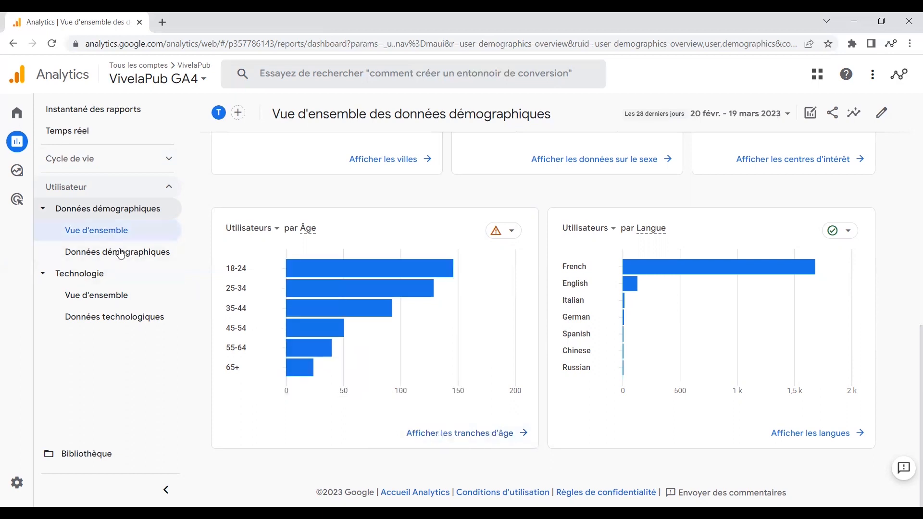
Step: Open the detailed age-range report from the Âge card and examine its Utilisateurs par Âge chart
left_click(451, 436)
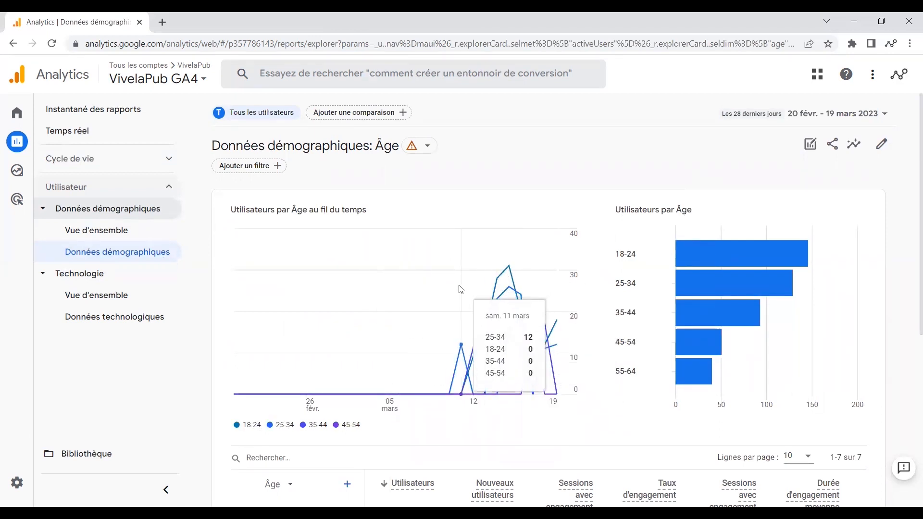
mouse_move(698, 276)
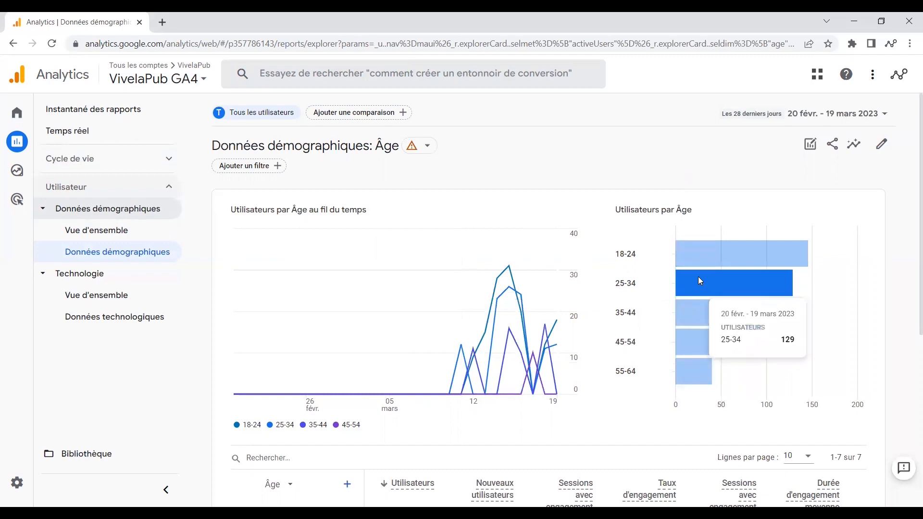
Step: Examine the engagement metrics by age range, and switch the report's dimension to Pays to review the country table
scroll(670, 293, "down", 6)
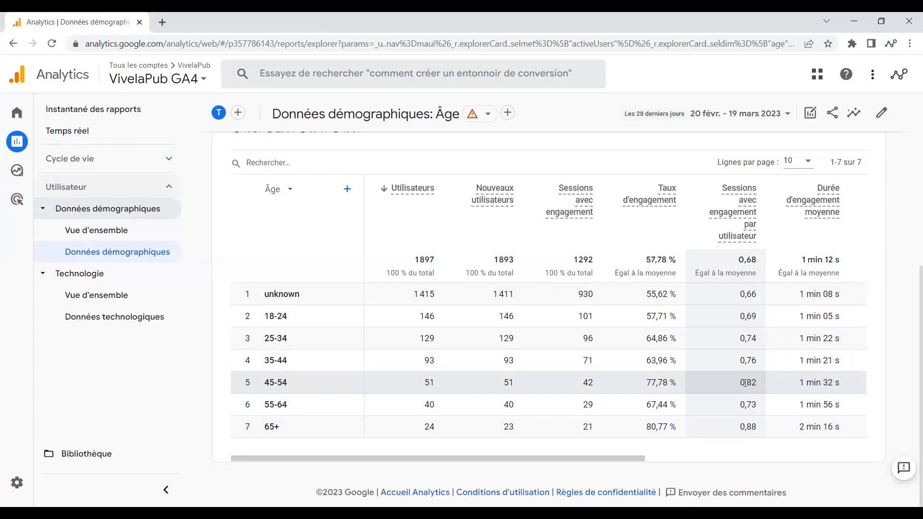
scroll(744, 383, "up", 6)
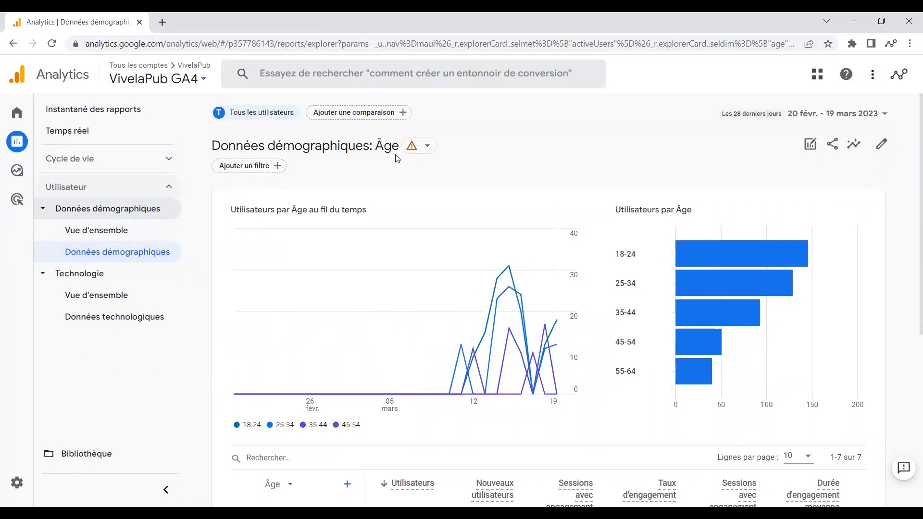
left_click(290, 484)
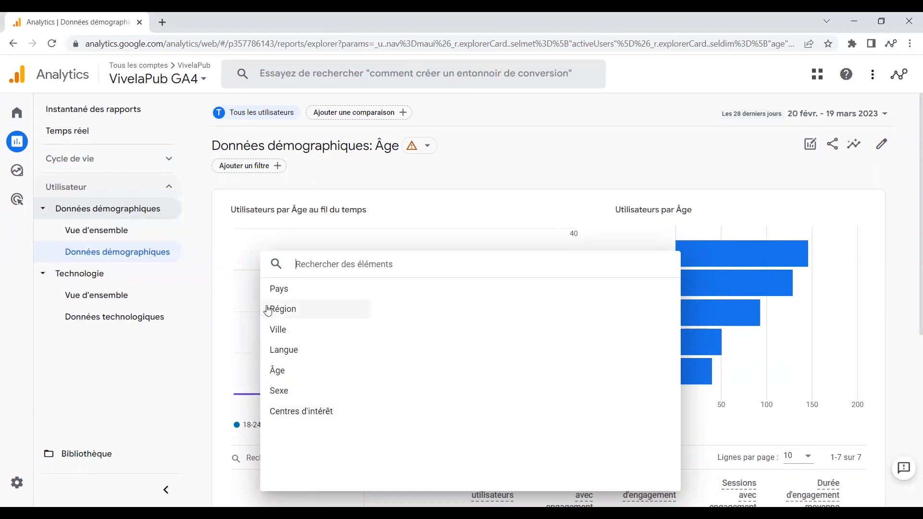
left_click(286, 296)
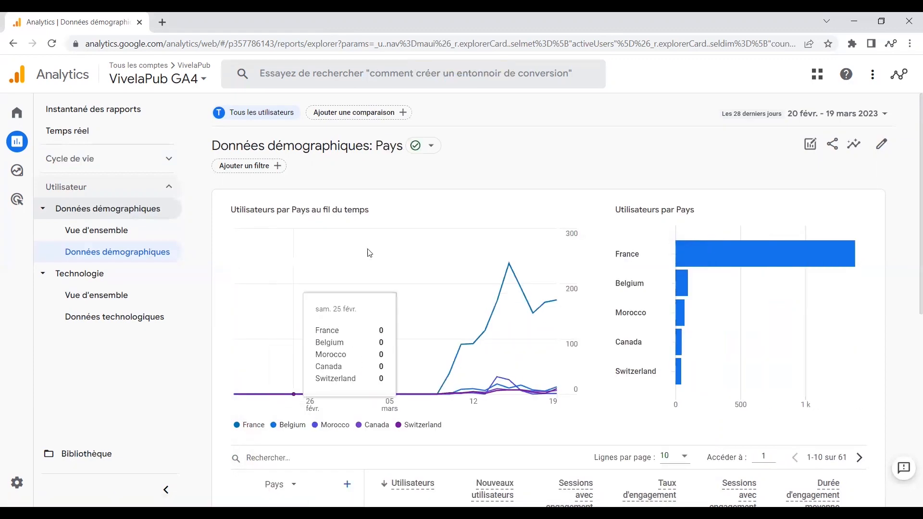
scroll(461, 259, "down", 5)
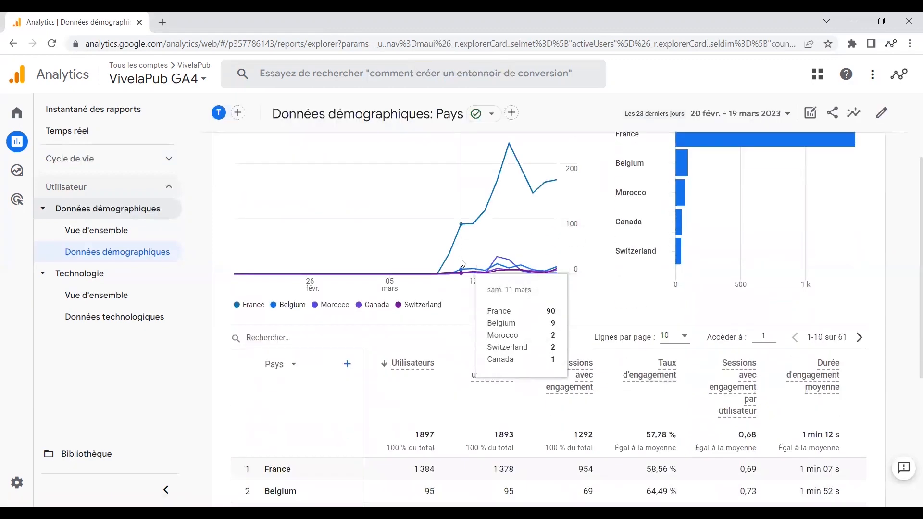
scroll(462, 263, "down", 2)
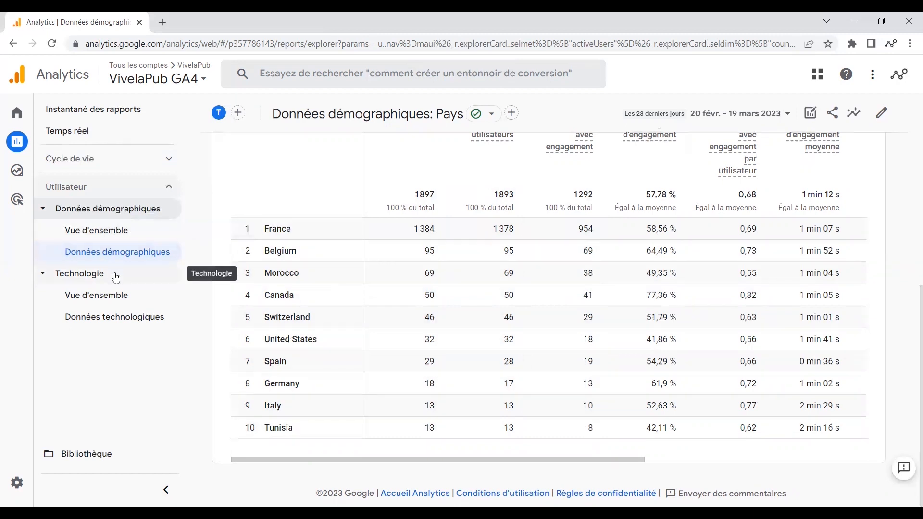
Step: Open the technology overview and compare users by platform, operating system, browser and device category
left_click(117, 298)
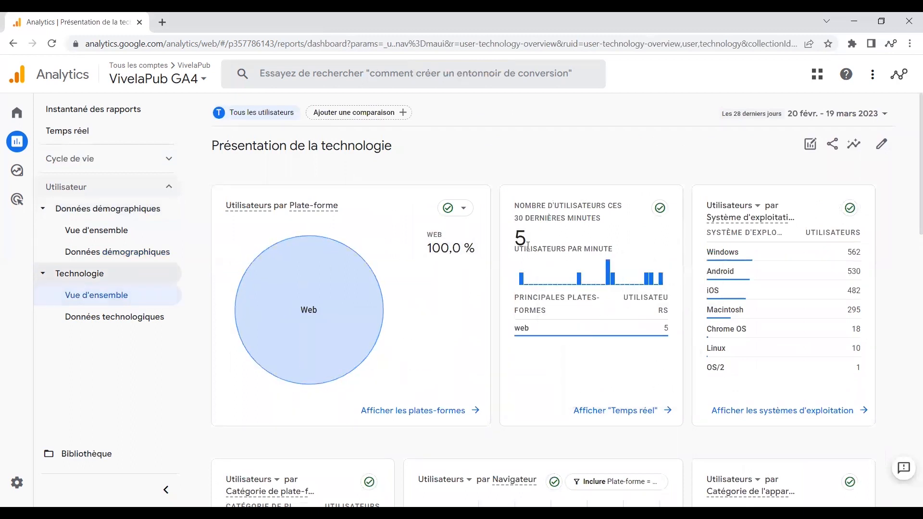
mouse_move(331, 287)
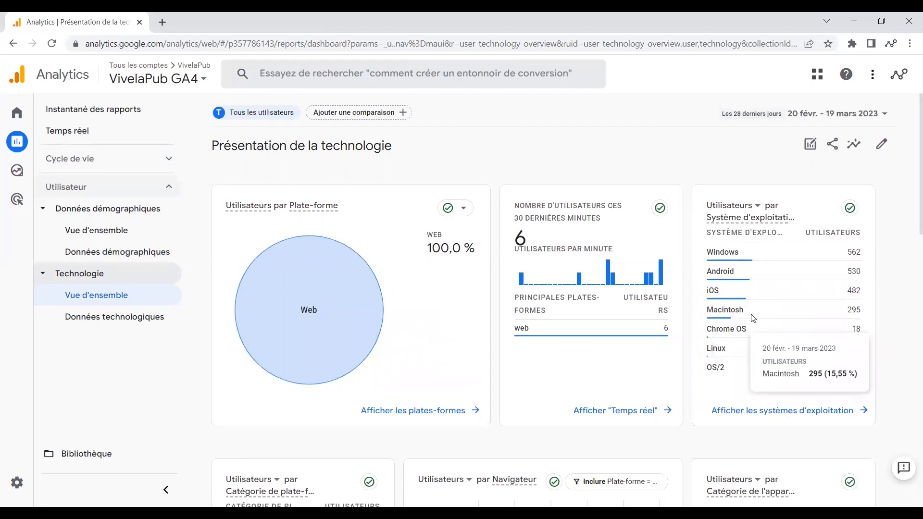
scroll(753, 318, "down", 5)
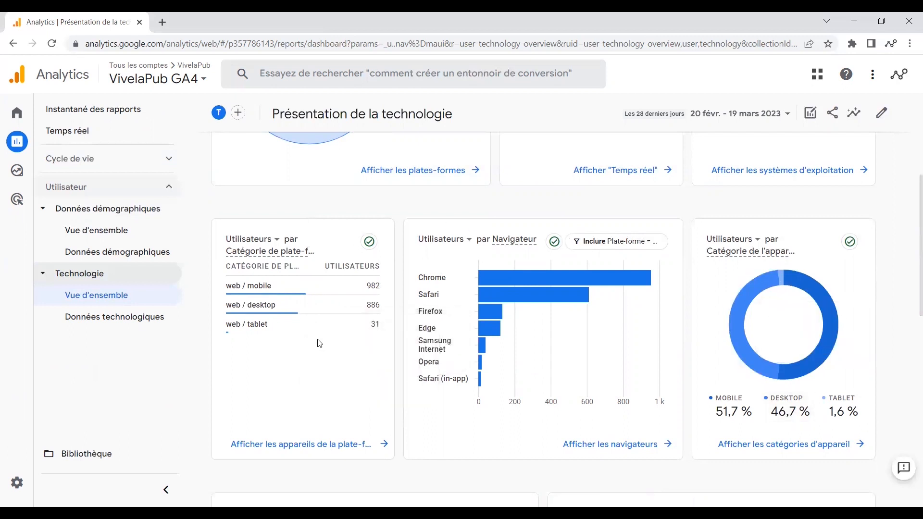
mouse_move(257, 327)
mouse_move(765, 291)
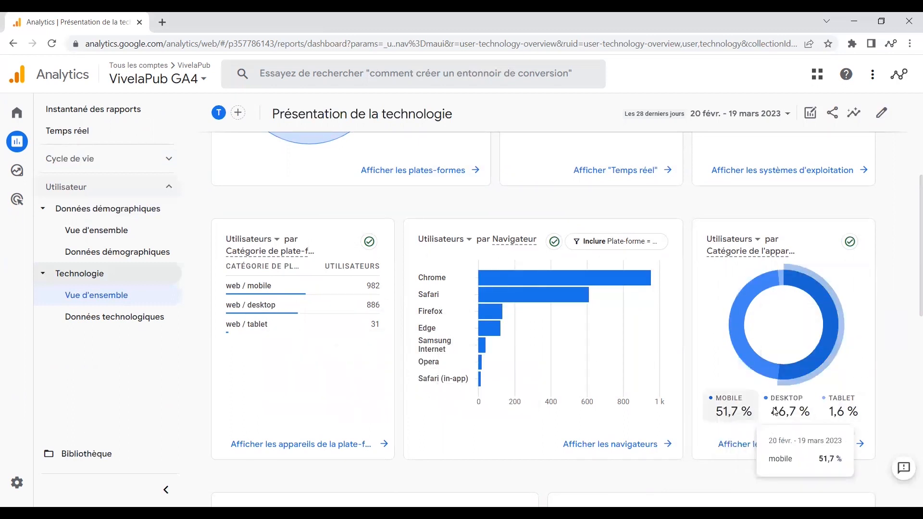
mouse_move(780, 412)
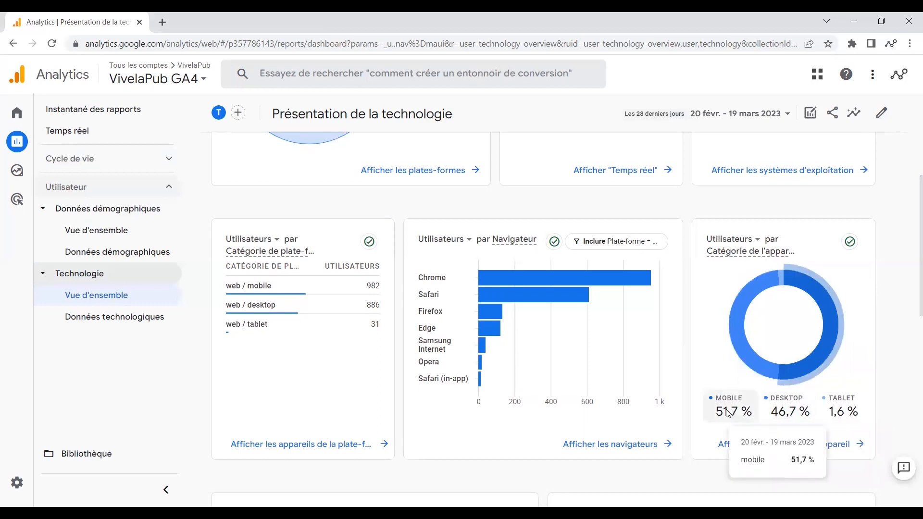
Step: Review the Résolution d'écran and Version de l'application cards in the technology overview
scroll(660, 389, "down", 4)
scroll(660, 388, "down", 3)
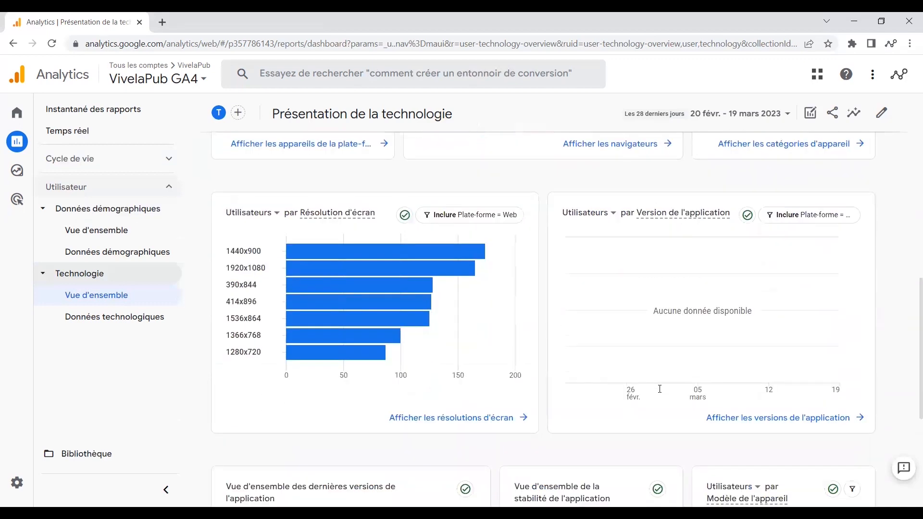
mouse_move(326, 336)
Step: Open the detailed browser report from the Navigateur card and examine its user and engagement metrics and charts
scroll(382, 222, "up", 5)
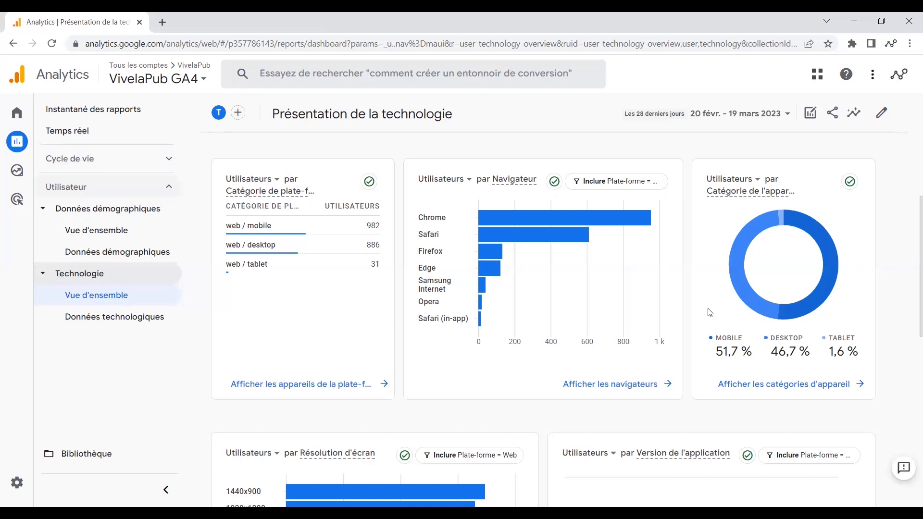
left_click(630, 386)
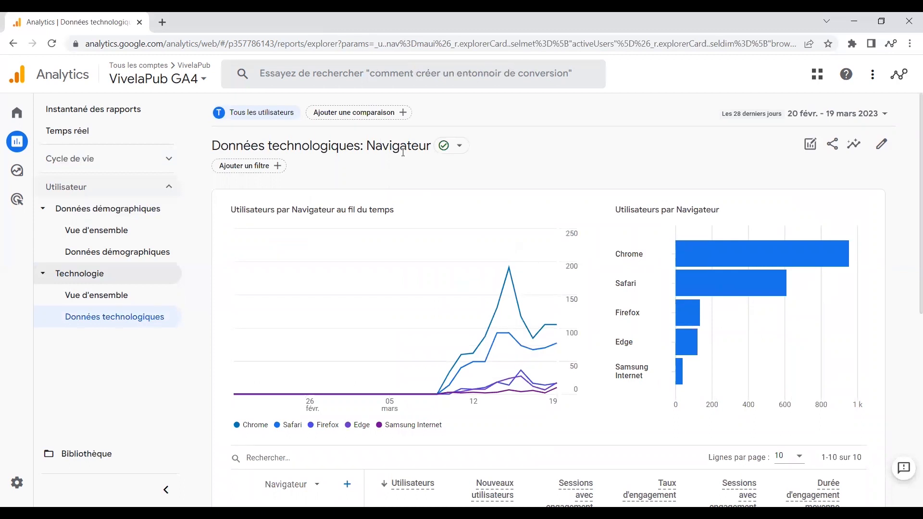
scroll(417, 262, "down", 6)
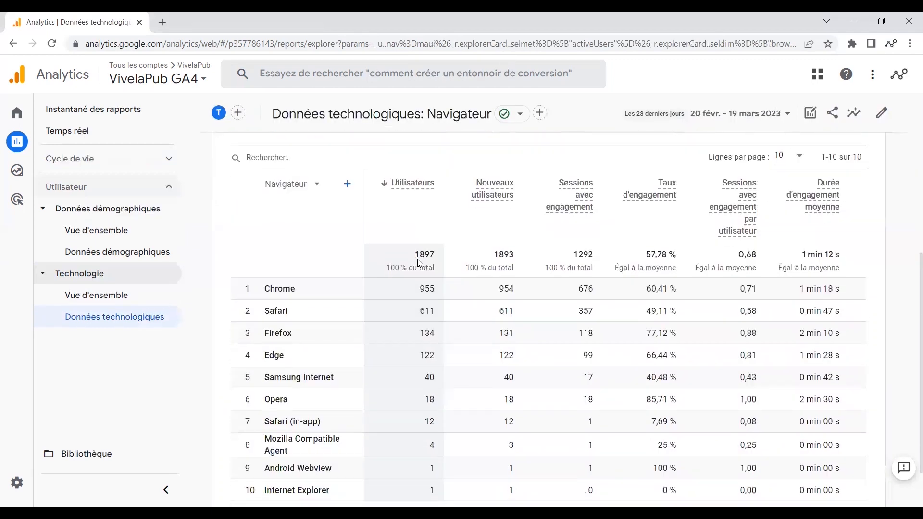
scroll(413, 337, "down", 2)
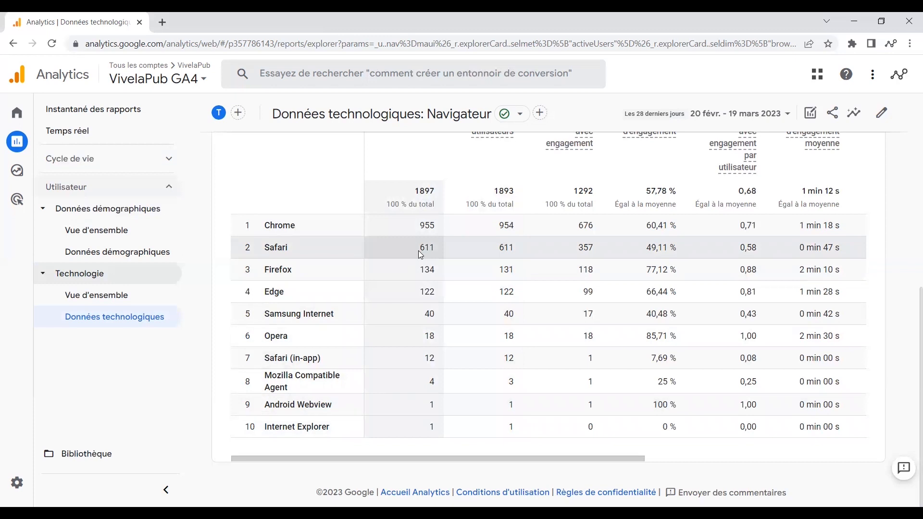
scroll(422, 254, "up", 3)
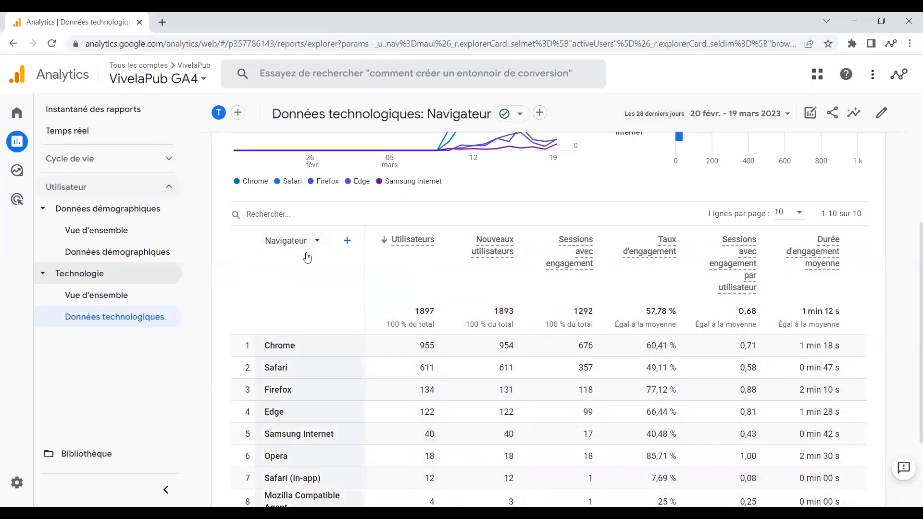
scroll(307, 258, "up", 5)
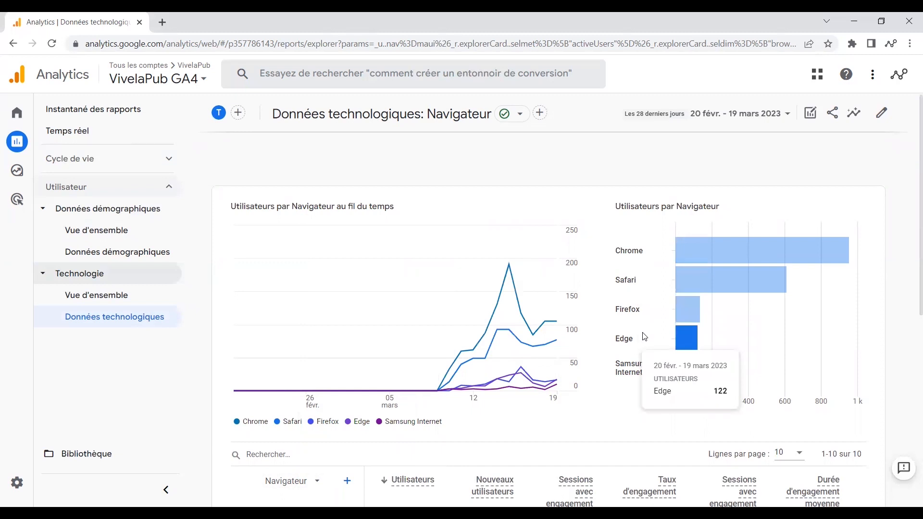
Step: Switch the technology report's dimension to Résolution d'écran and examine the engagement metrics for each screen resolution
left_click(318, 482)
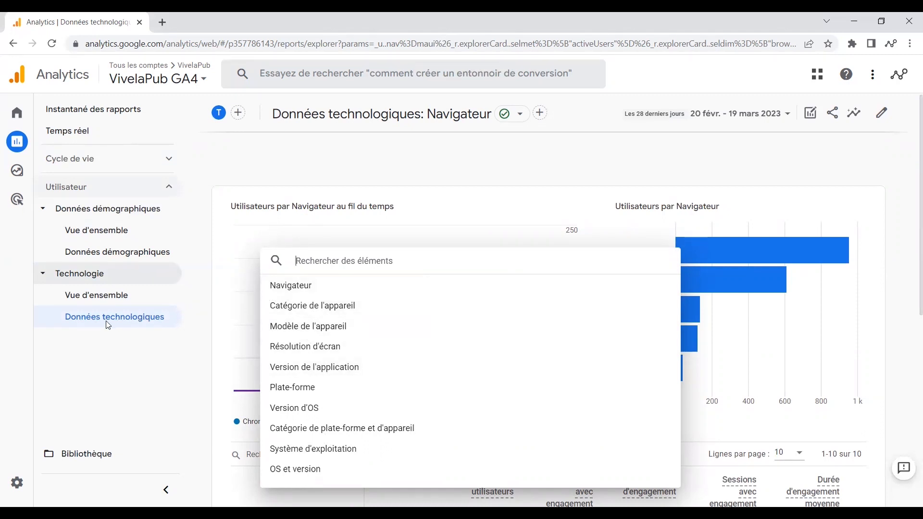
left_click(314, 353)
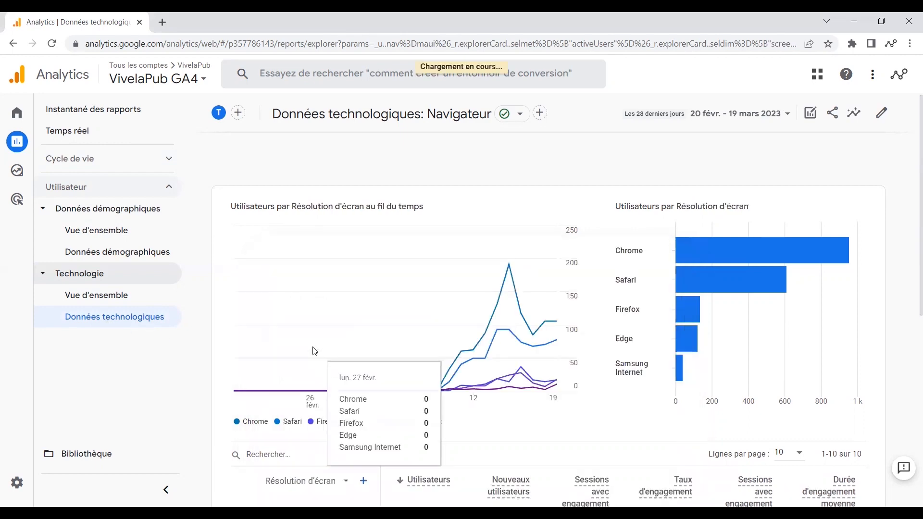
scroll(315, 351, "down", 7)
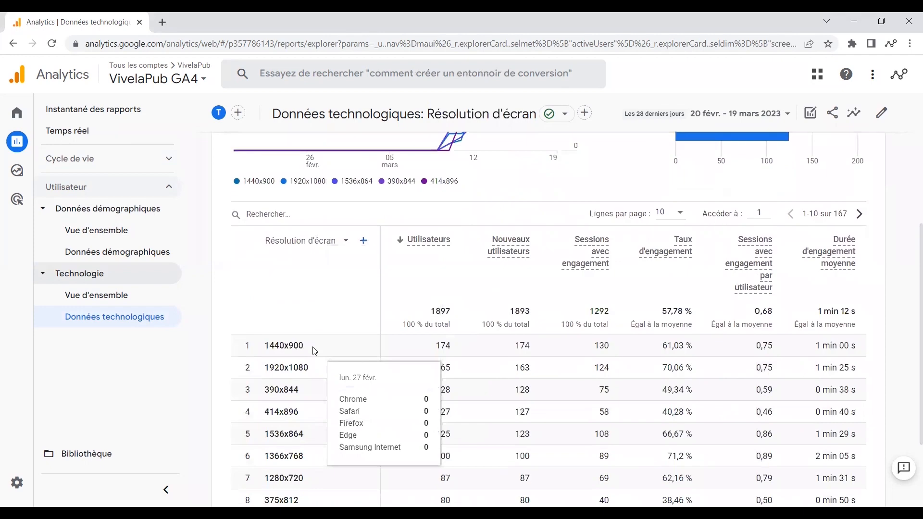
scroll(315, 351, "up", 1)
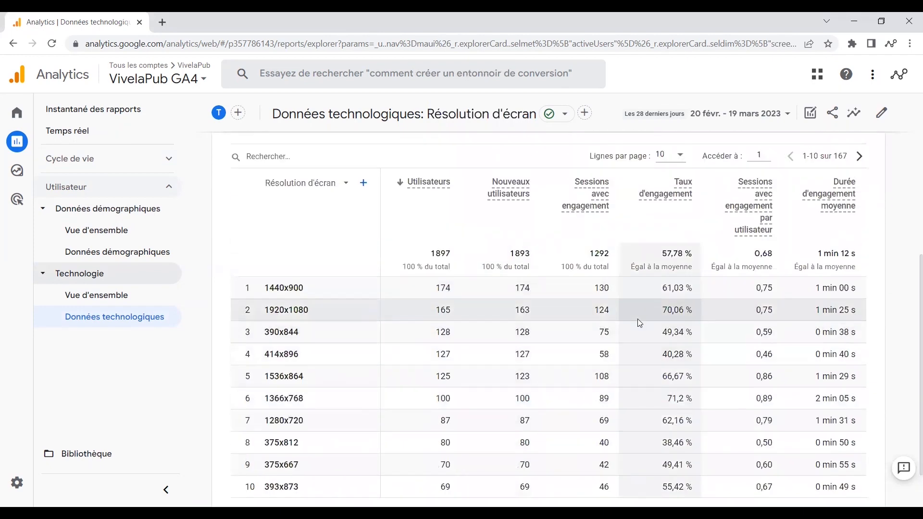
scroll(621, 332, "up", 1)
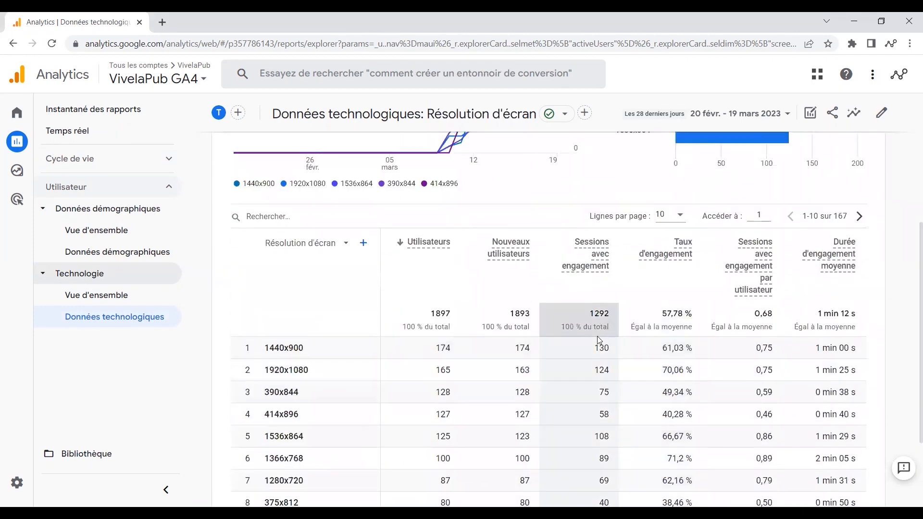